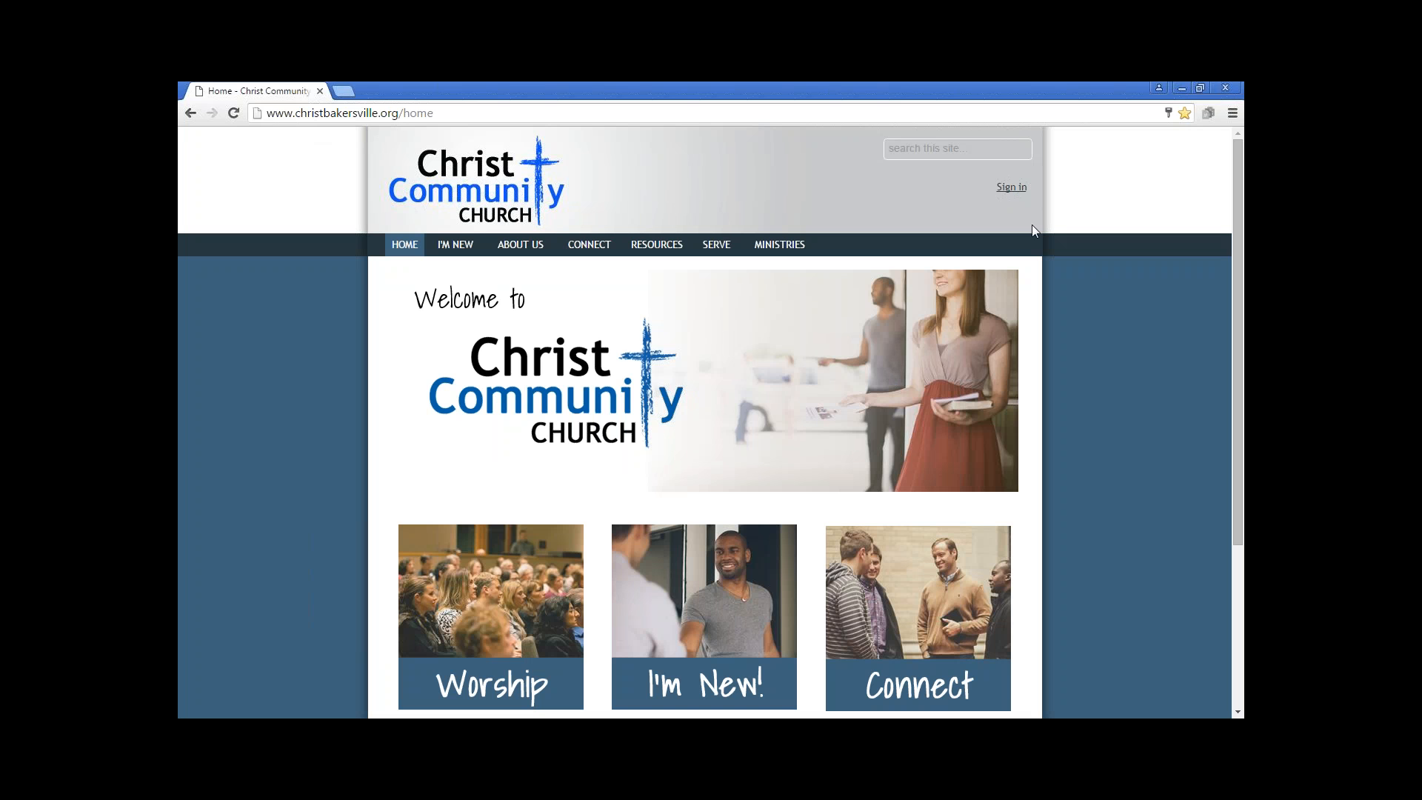
Sign in to the church website with the username sysadmin and the account password
left_click(1017, 191)
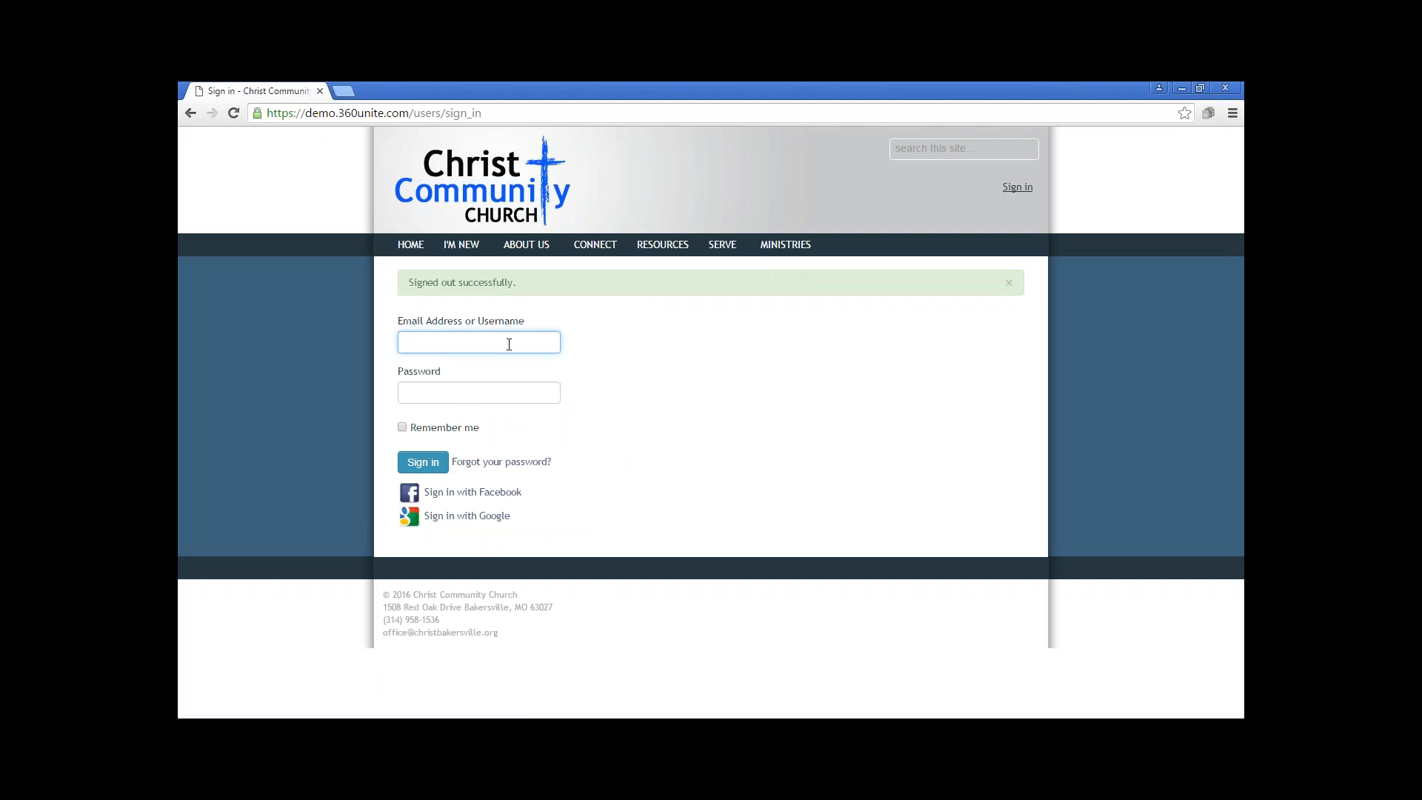
type("sysadmin")
key("Tab")
type("••••••••")
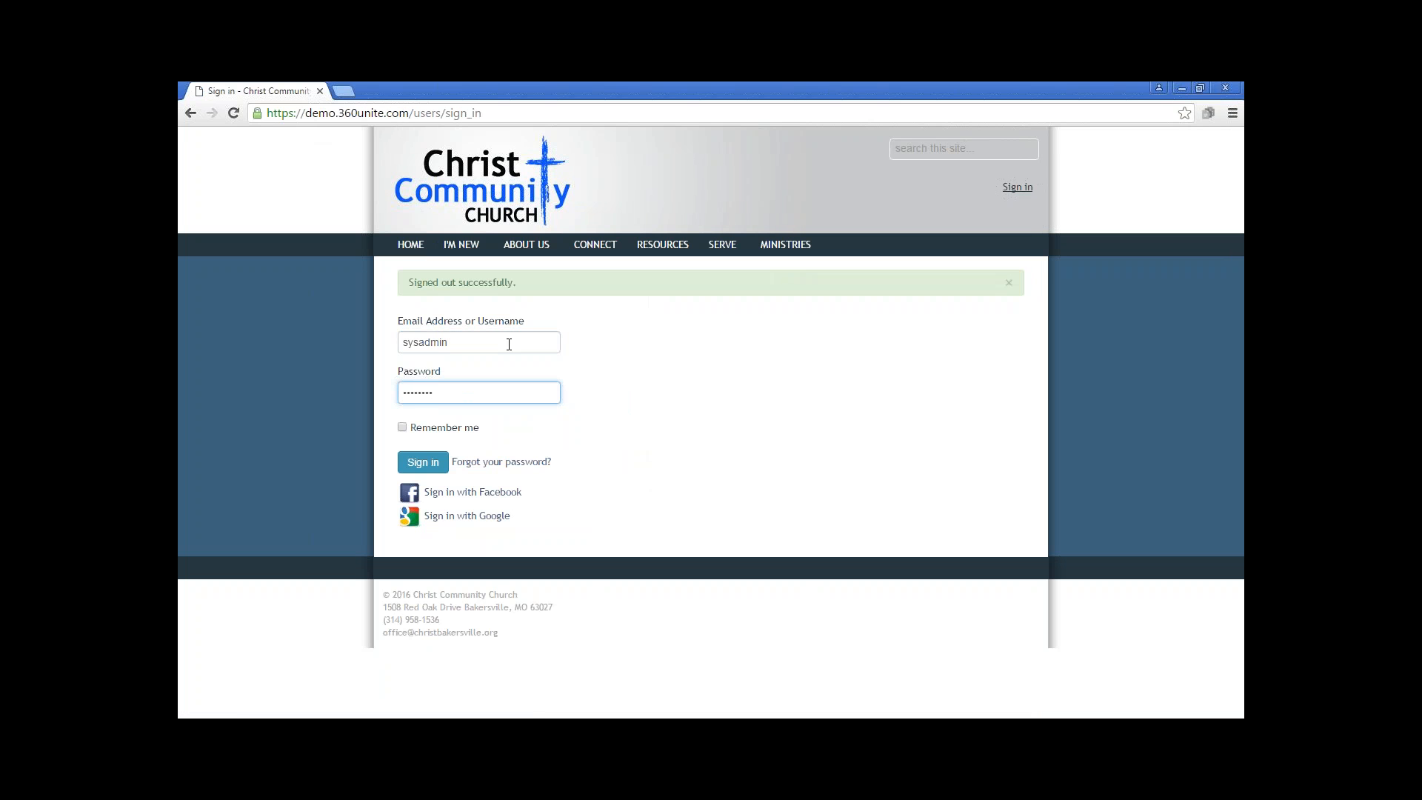
key("BackSpace")
key("BackSpace")
key("BackSpace")
key("BackSpace")
key("BackSpace")
key("BackSpace")
key("BackSpace")
type("•••••••")
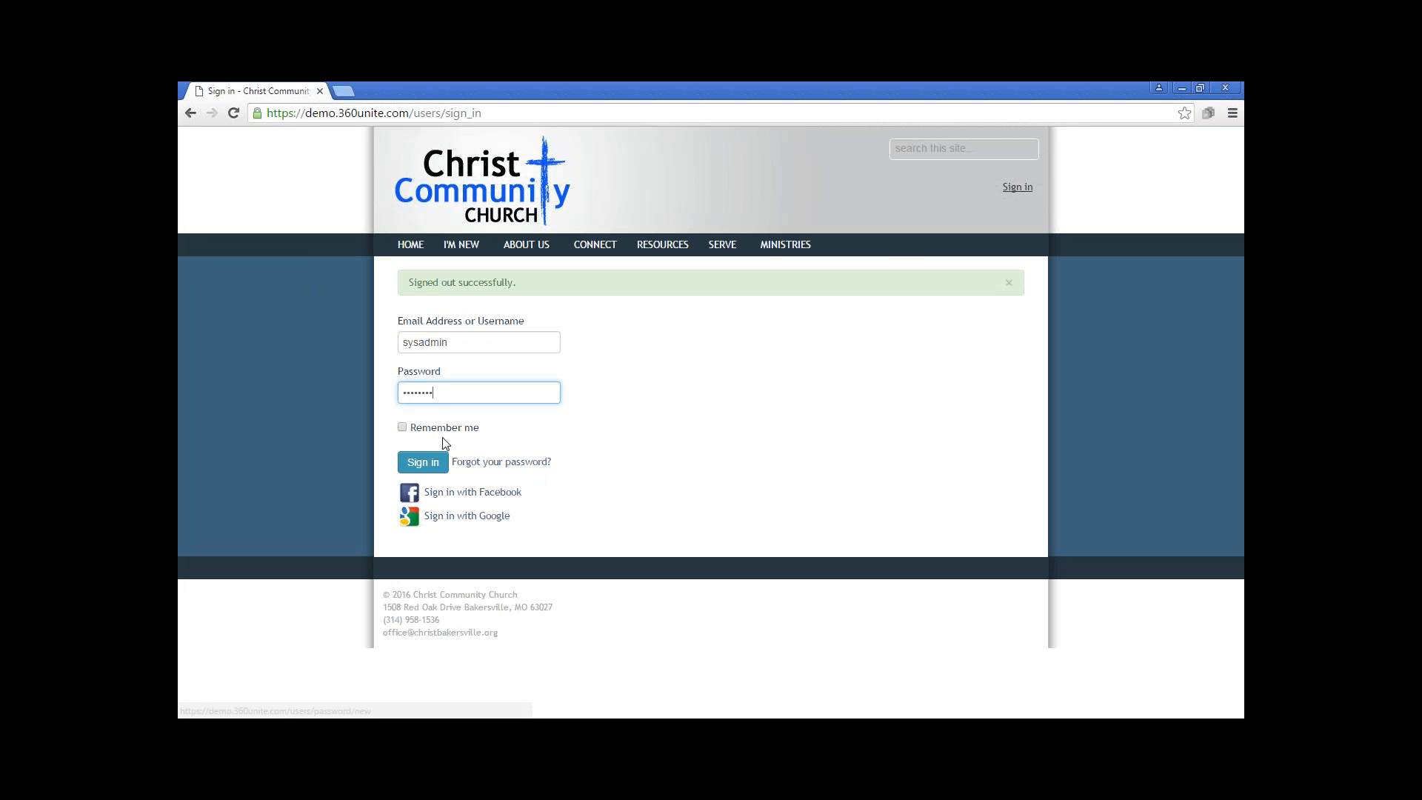
left_click(420, 466)
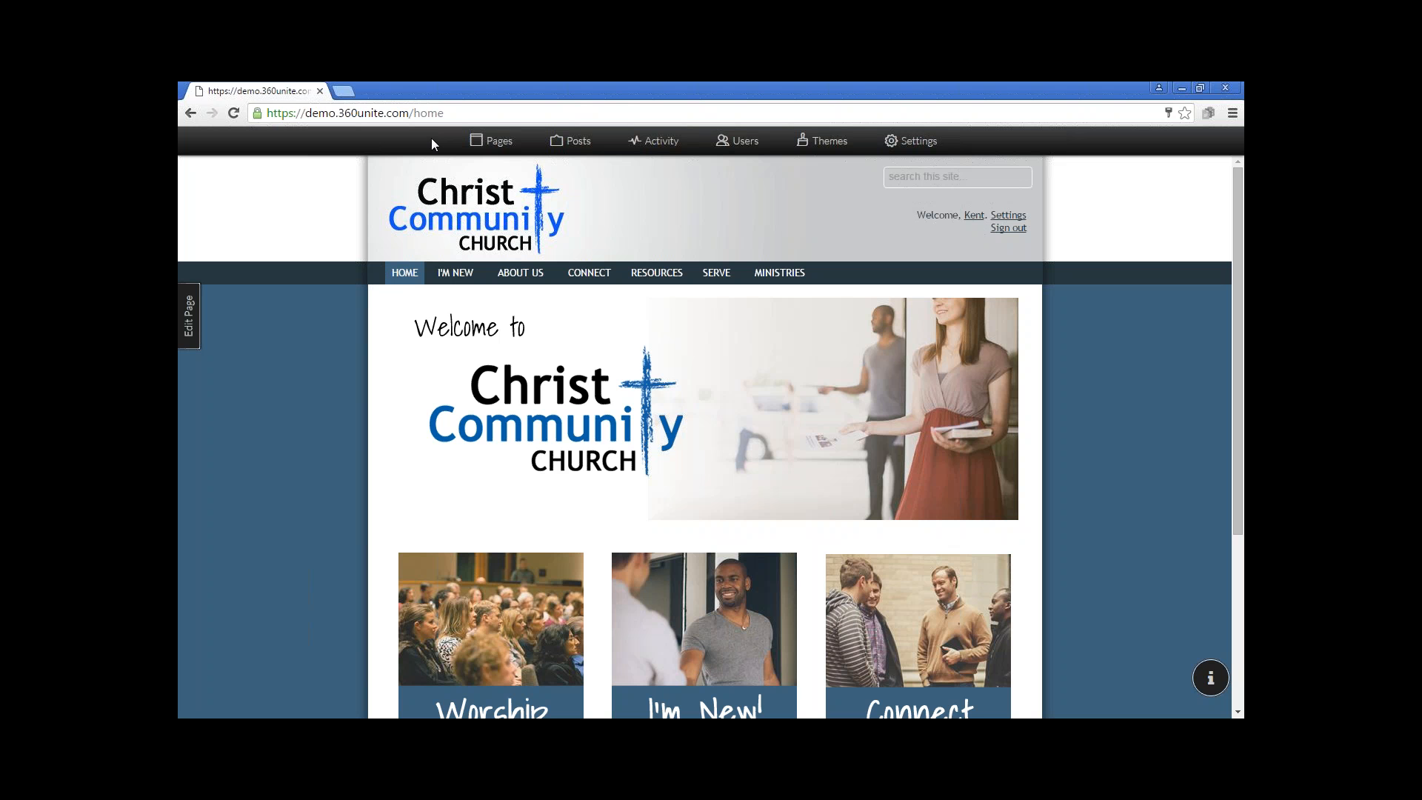
Add a new Feed Page named "Pastor's Blog" to the site's available menu items
left_click(489, 143)
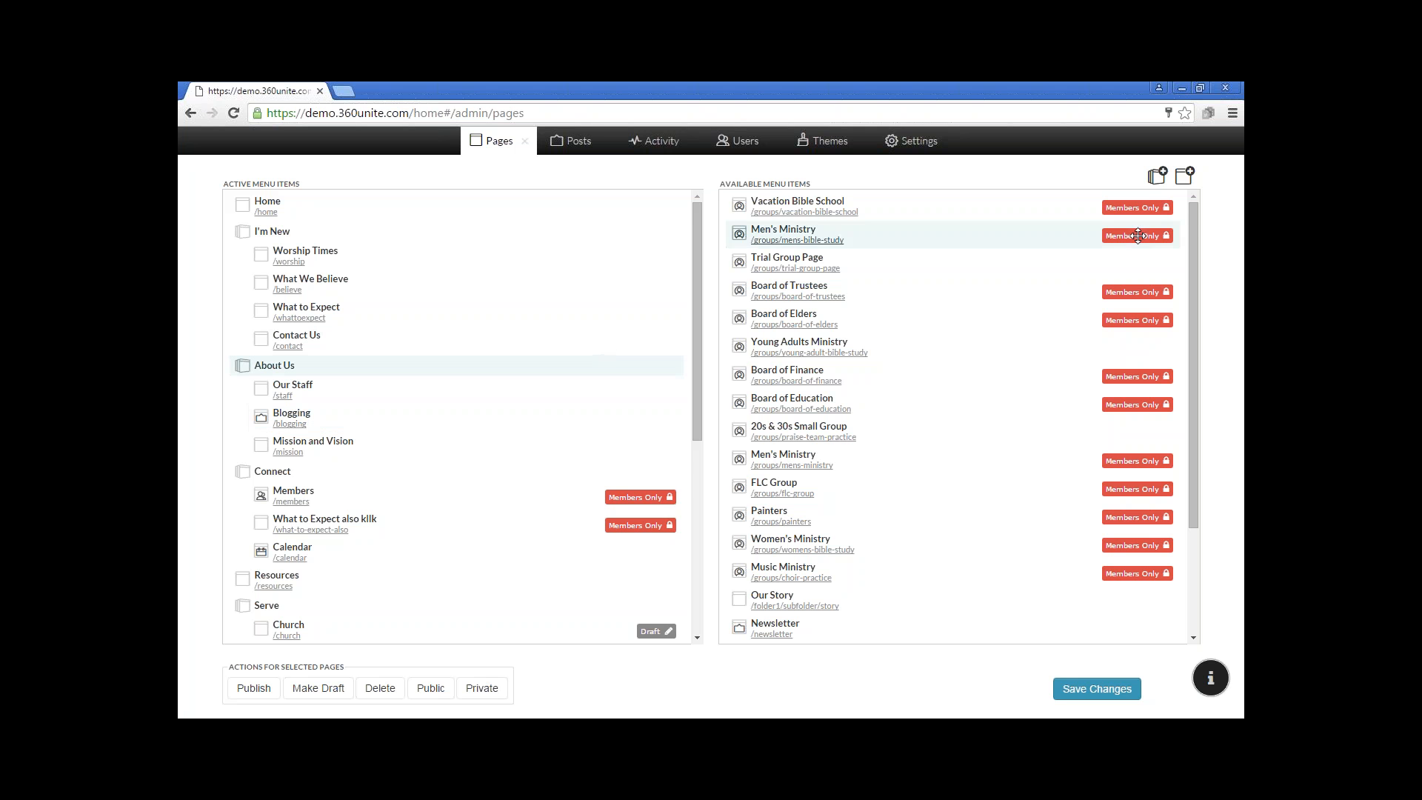
left_click(1187, 182)
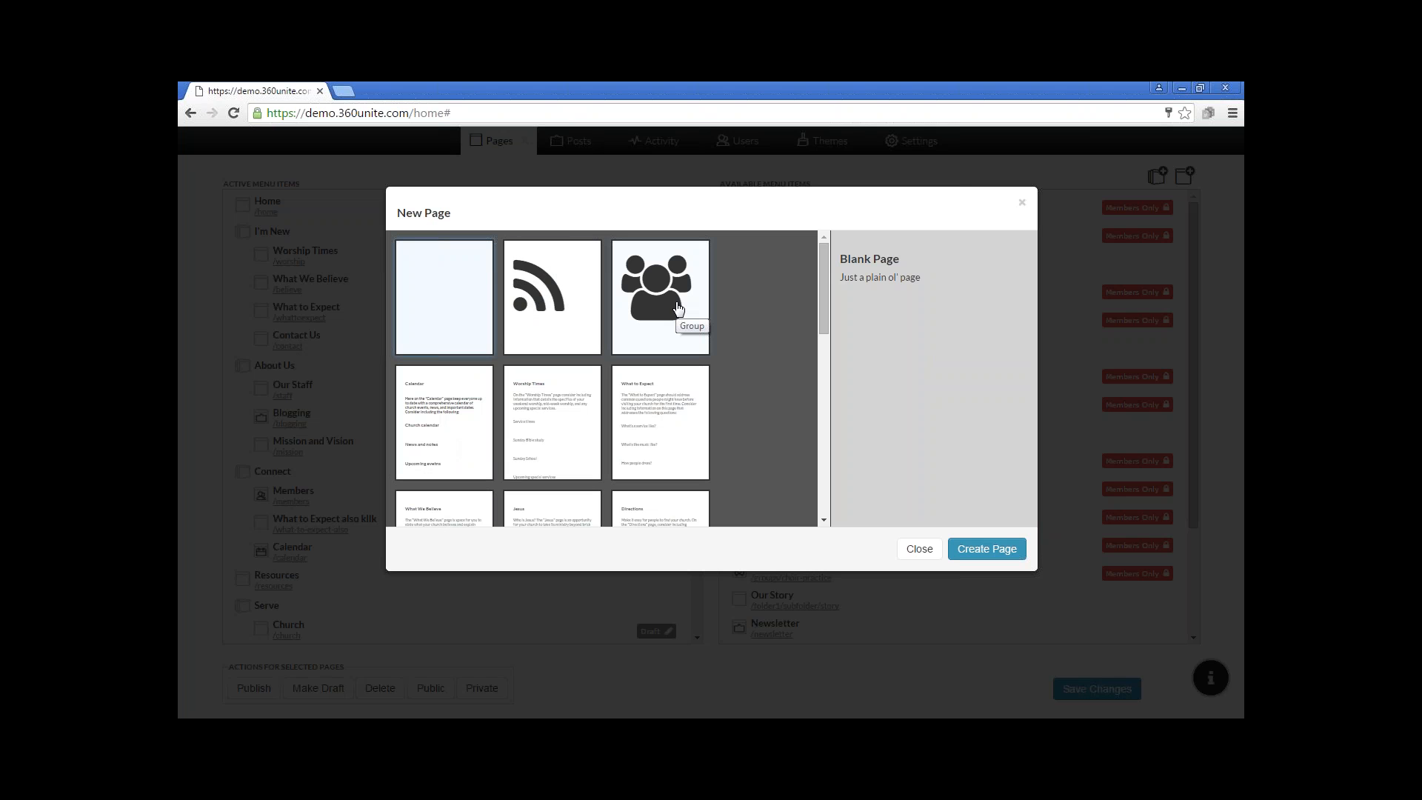
left_click(537, 288)
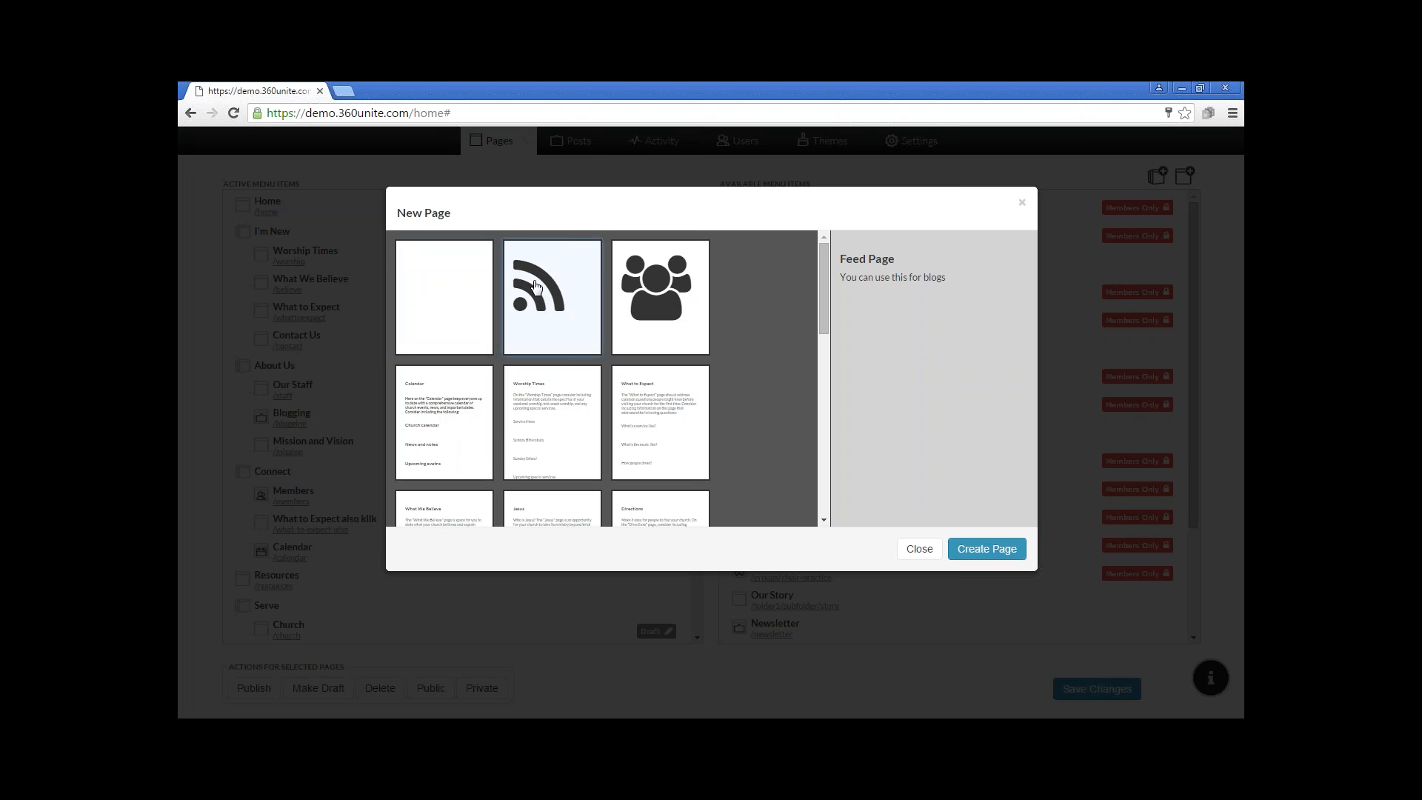
left_click(983, 549)
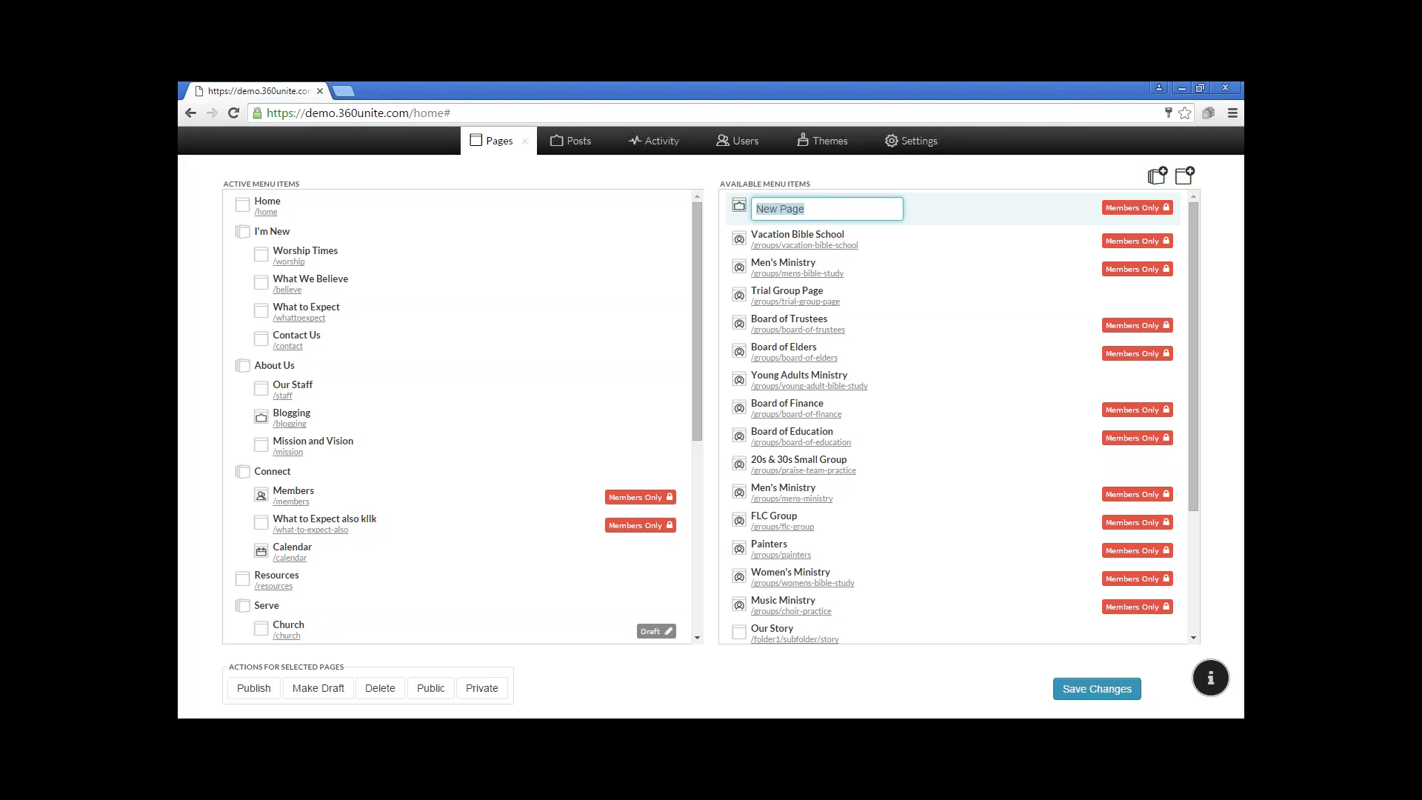
type("Pastor's Blog")
key("Return")
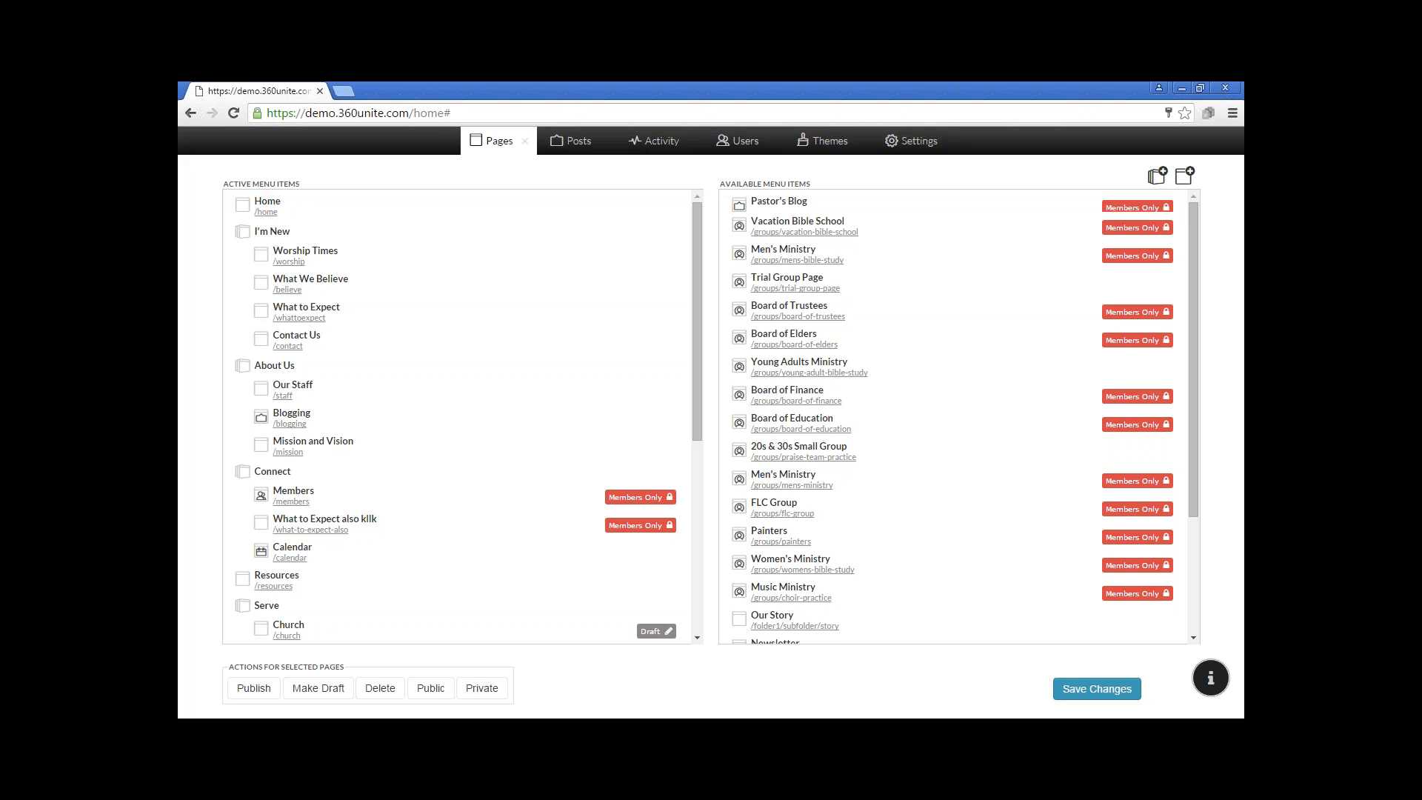
Create another Feed Page and name it "Sermons"
left_click(1184, 176)
left_click(574, 298)
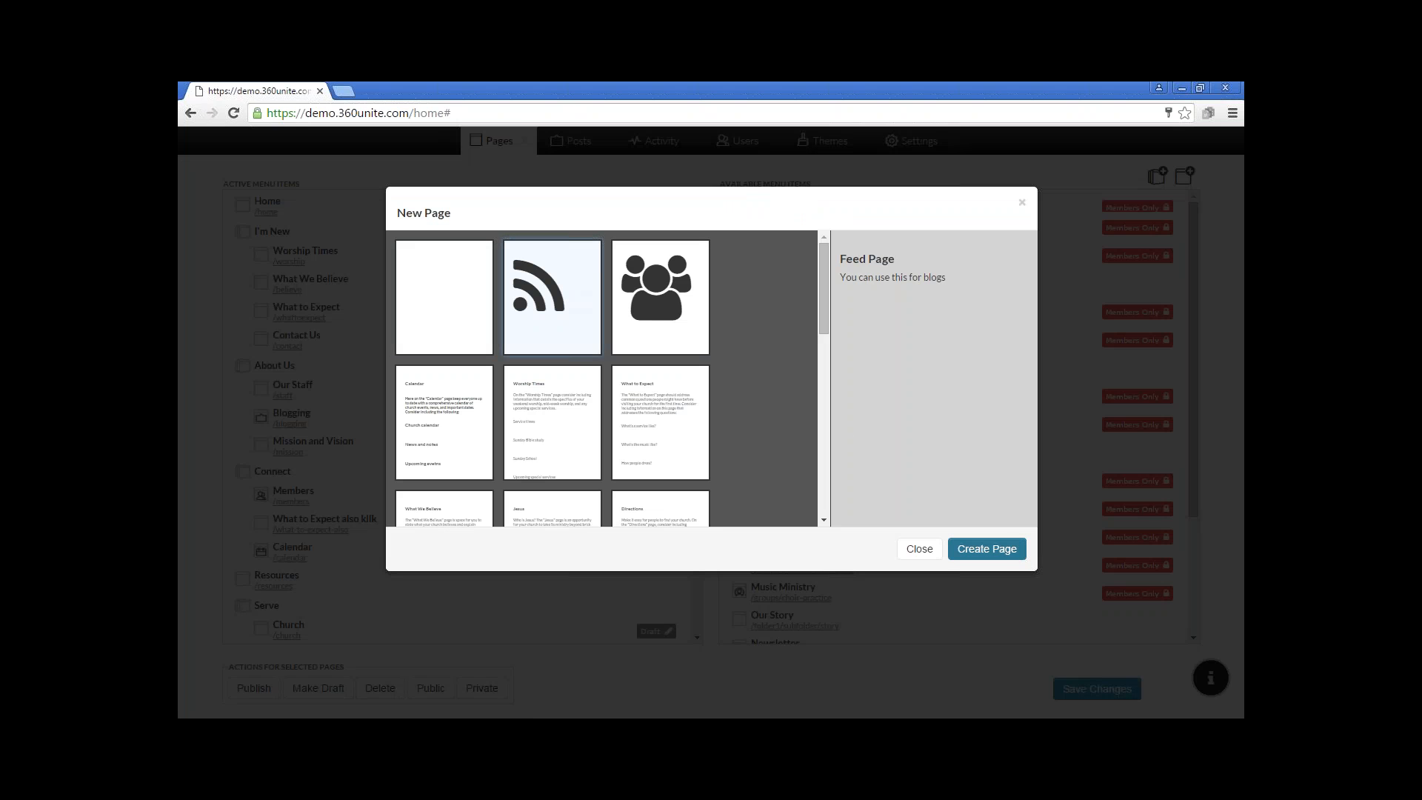
left_click(1011, 554)
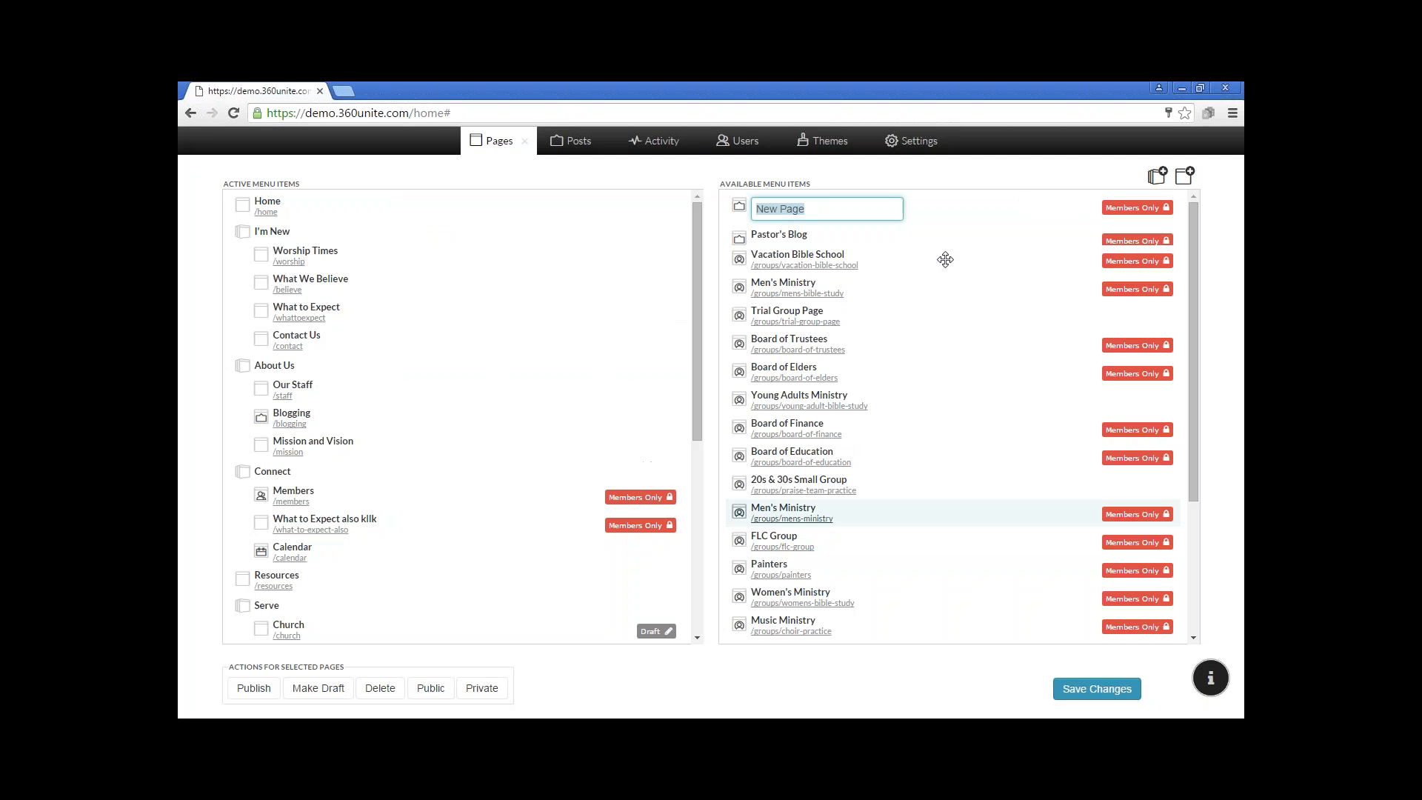
type("Sermons")
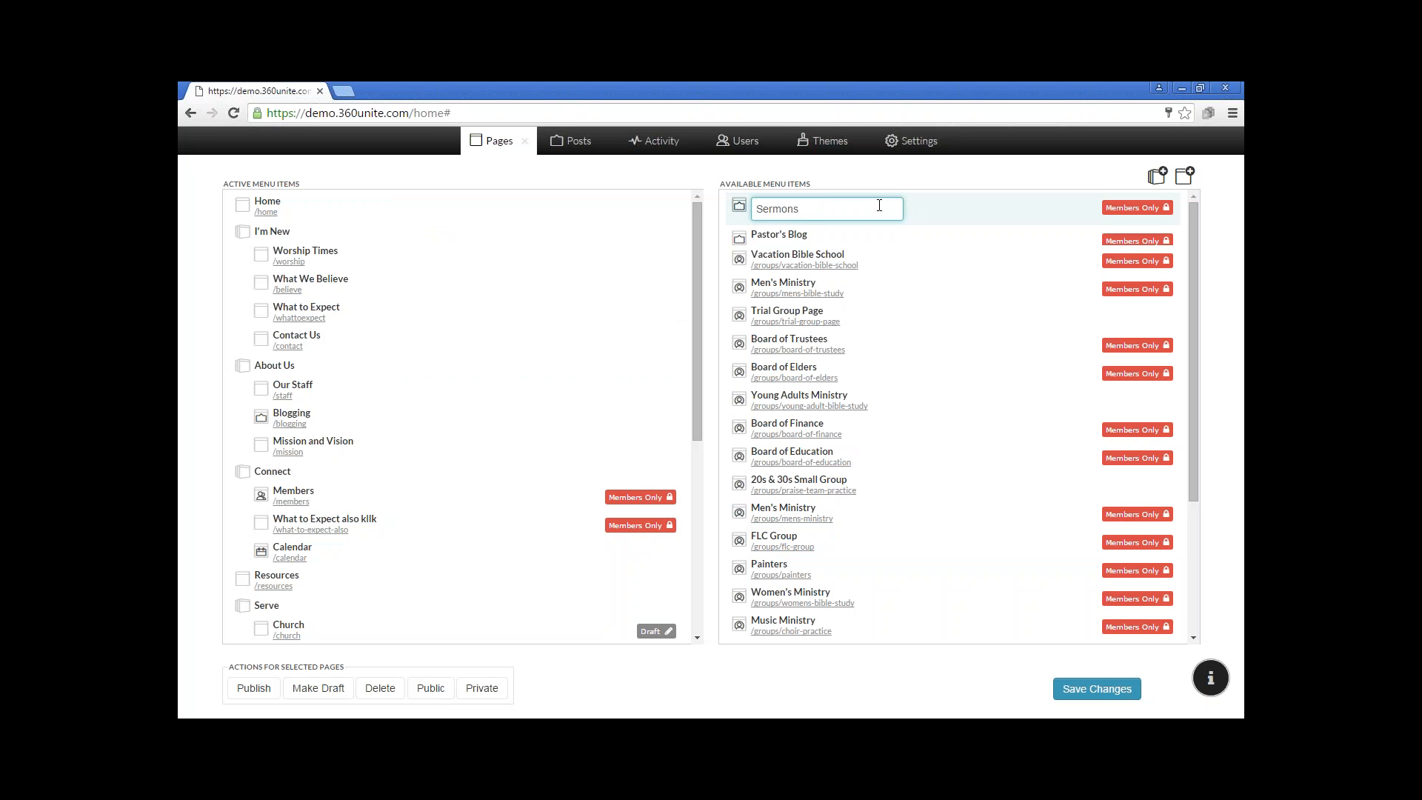
key("Return")
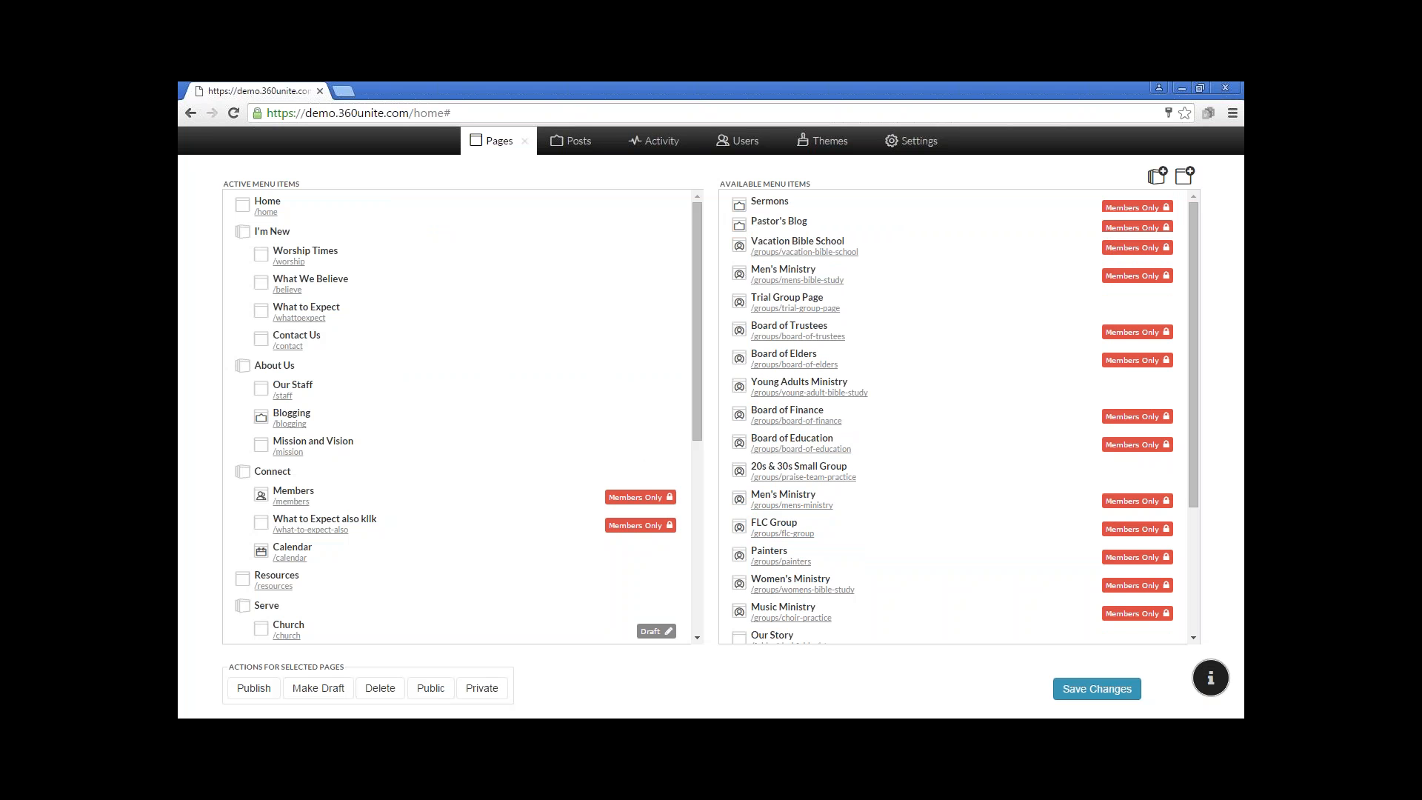
Add a new menu folder named "Pastor's Page" at the end of the active menu items
left_click(1160, 185)
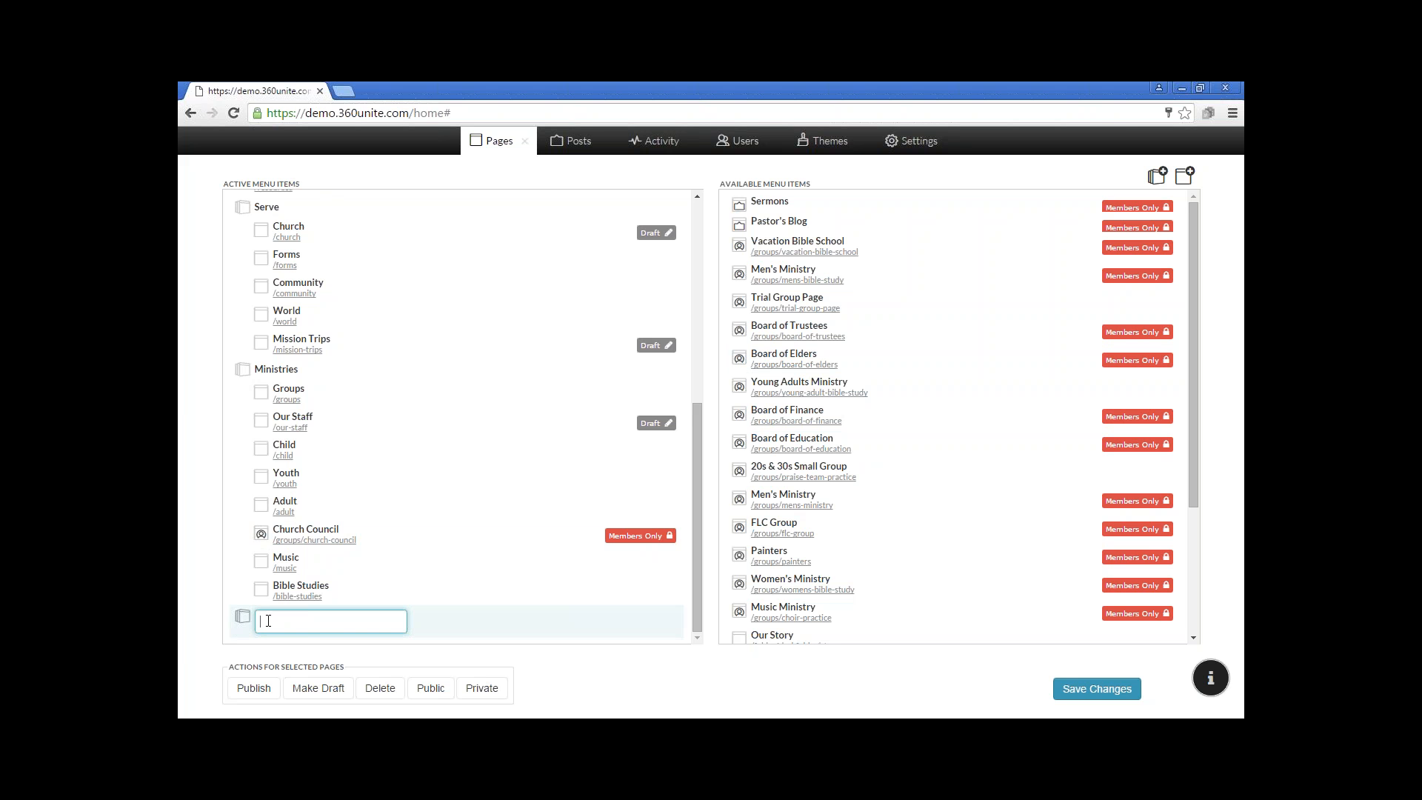
type("Pastor's Page")
key("Return")
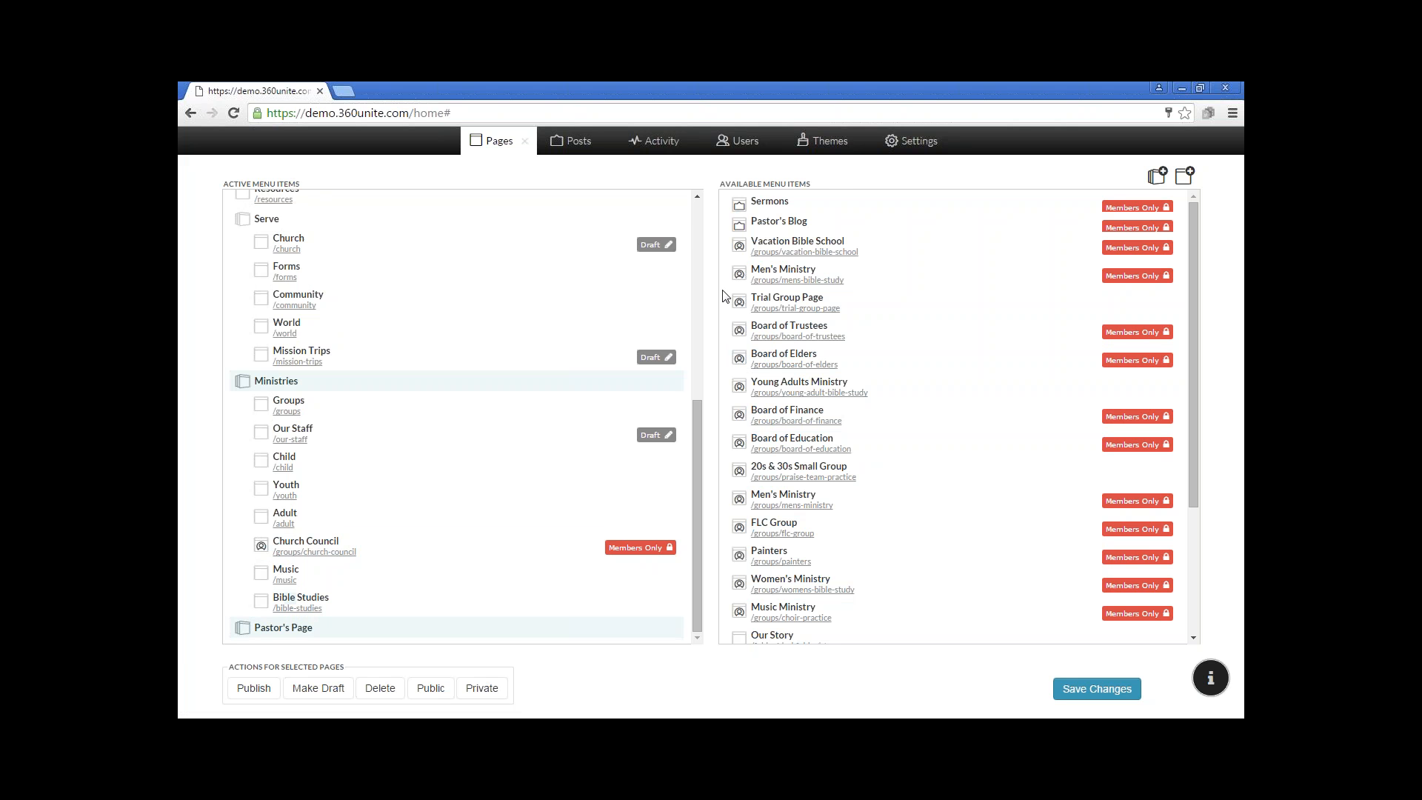
Move the Sermons and Pastor's Blog pages under the Pastor's Page folder in the active menu and save the changes
left_click_drag(739, 201, 306, 657)
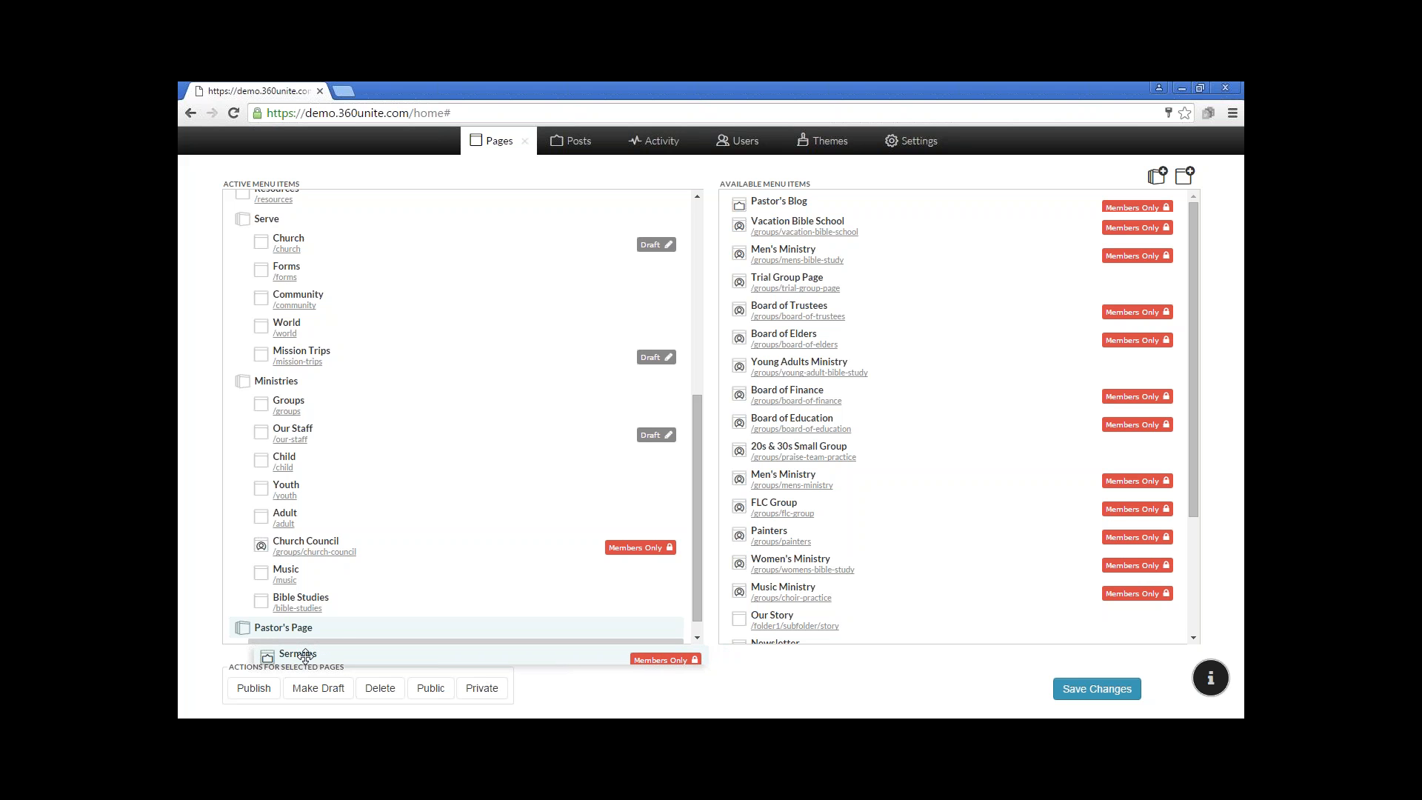
left_click_drag(305, 656, 305, 656)
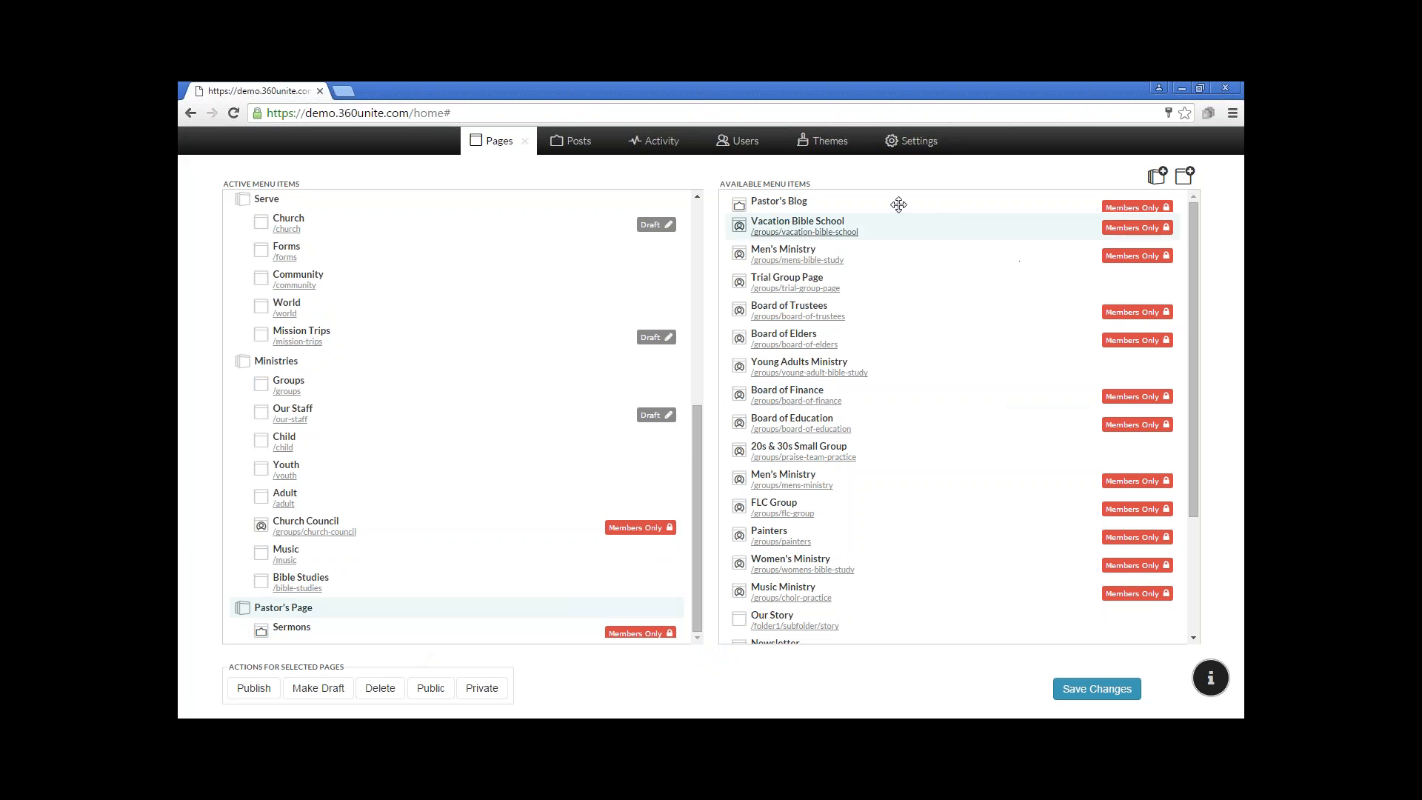
left_click_drag(897, 204, 431, 648)
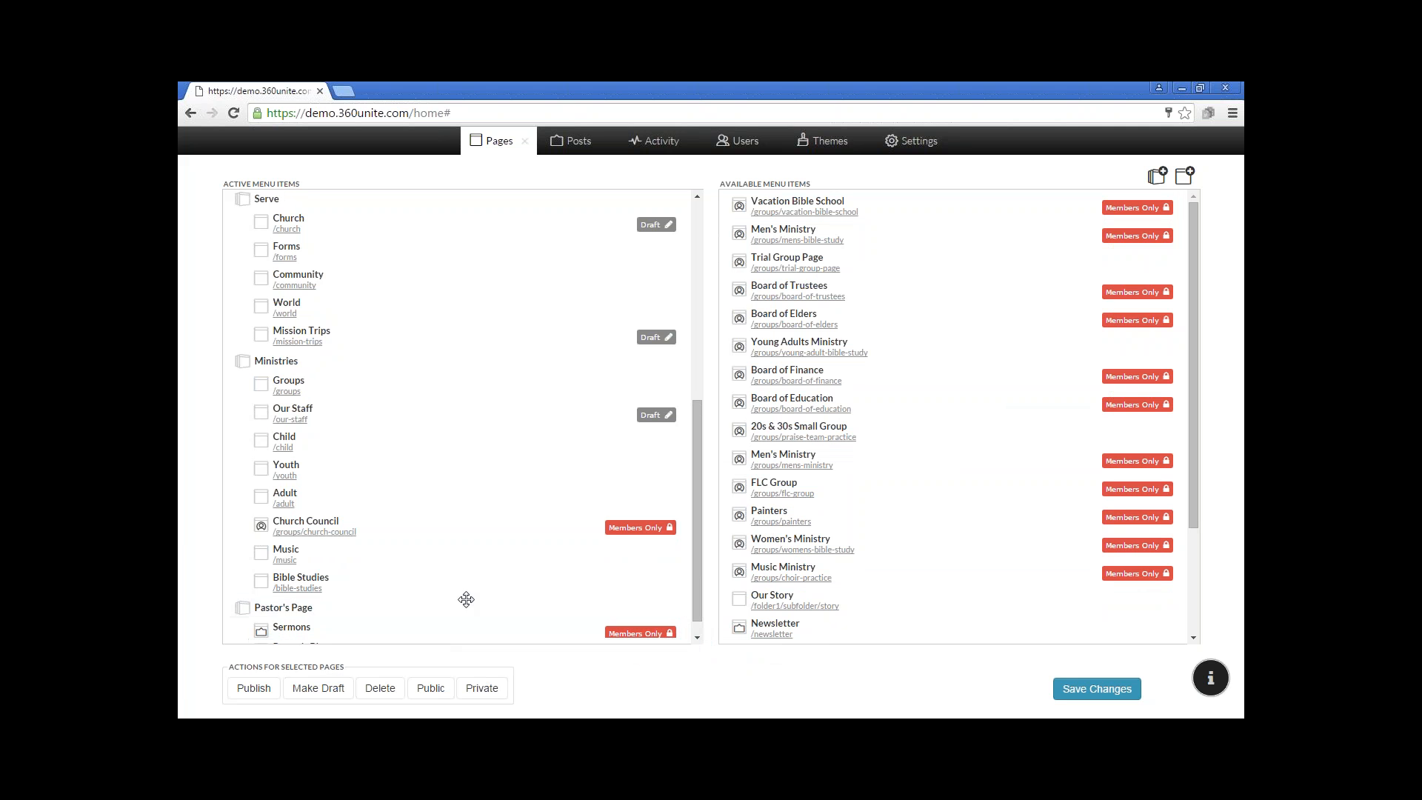
scroll(456, 622, "down", 1)
scroll(476, 584, "up", 2)
scroll(477, 584, "down", 2)
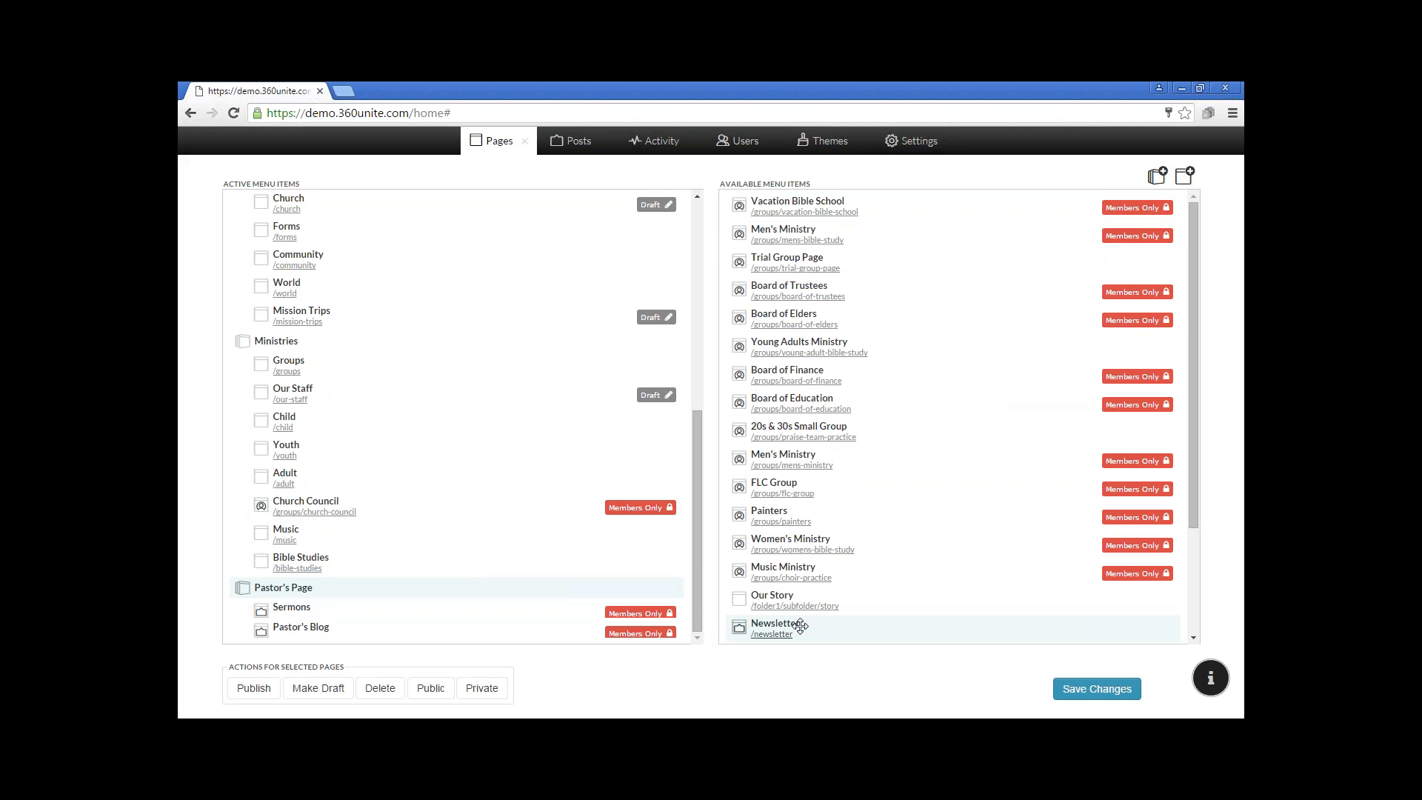
left_click(1112, 690)
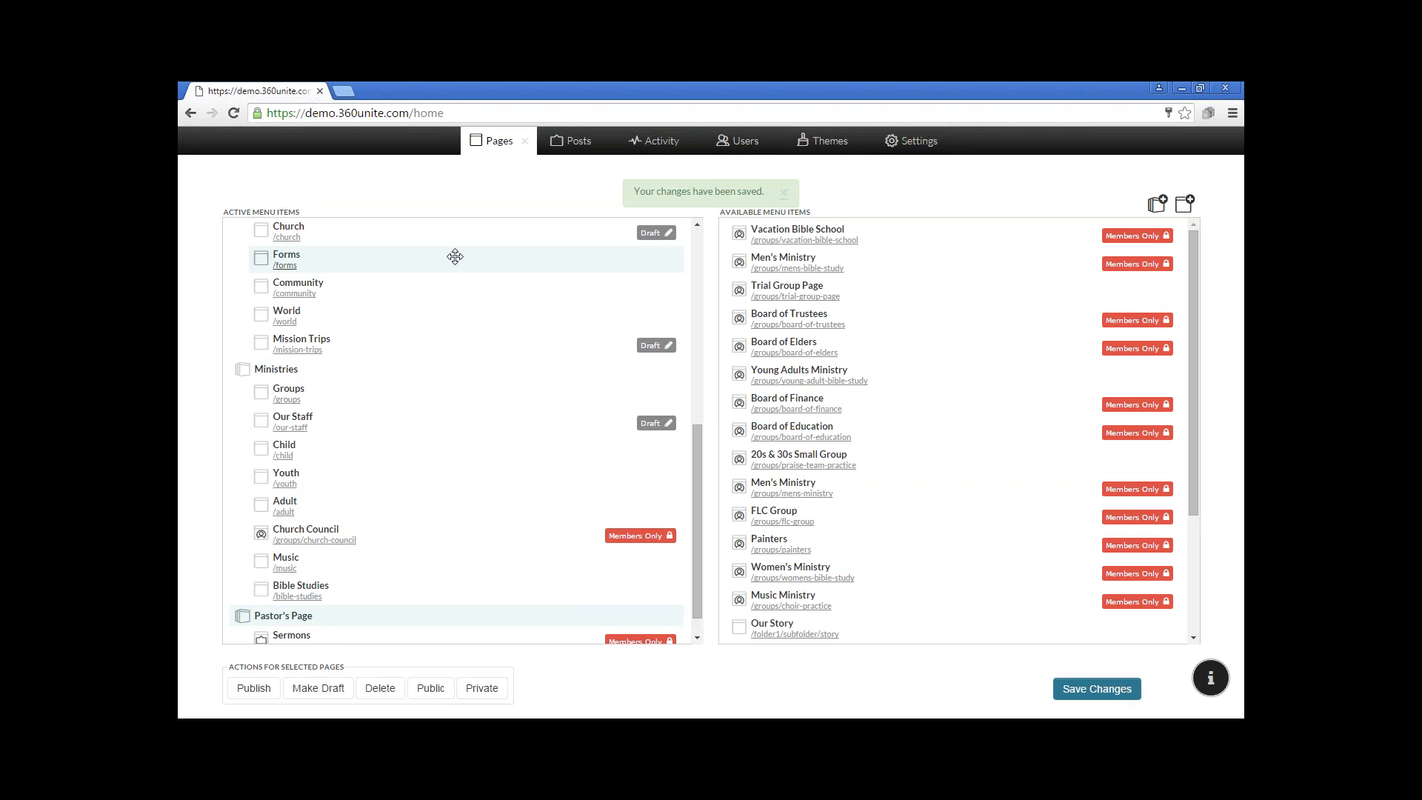
Reload the home page and check the site's navigation menu for the Pastor's Page entry
left_click(234, 115)
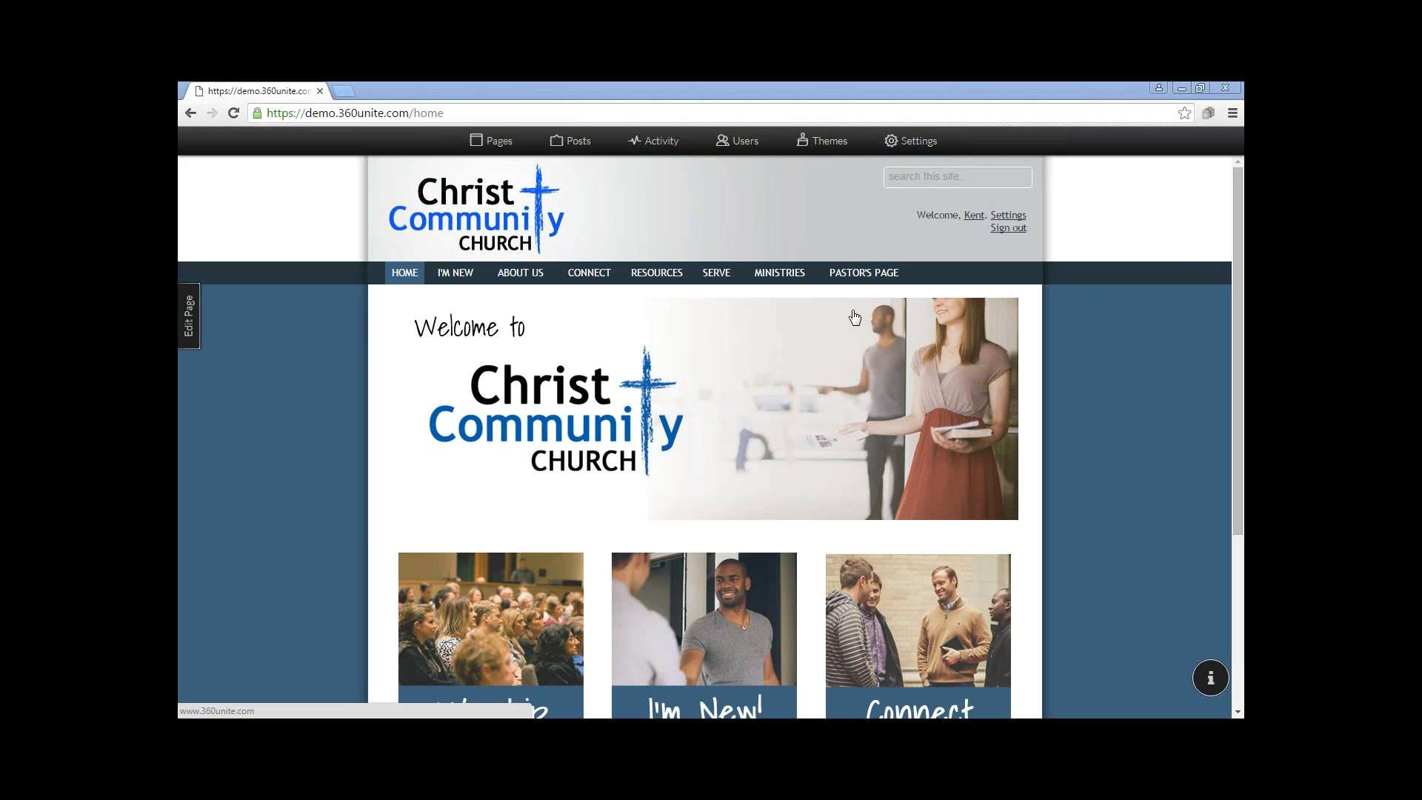
mouse_move(434, 275)
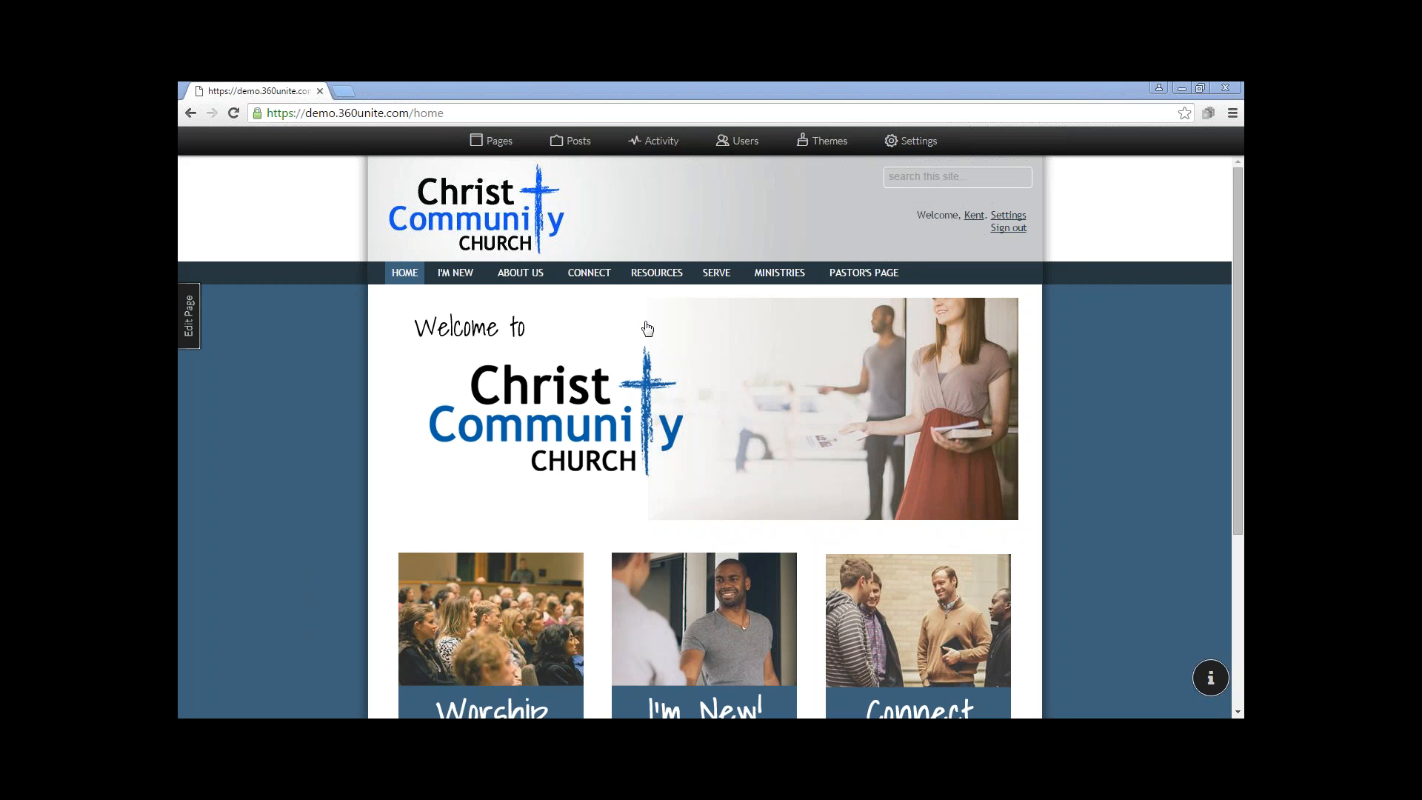
mouse_move(880, 277)
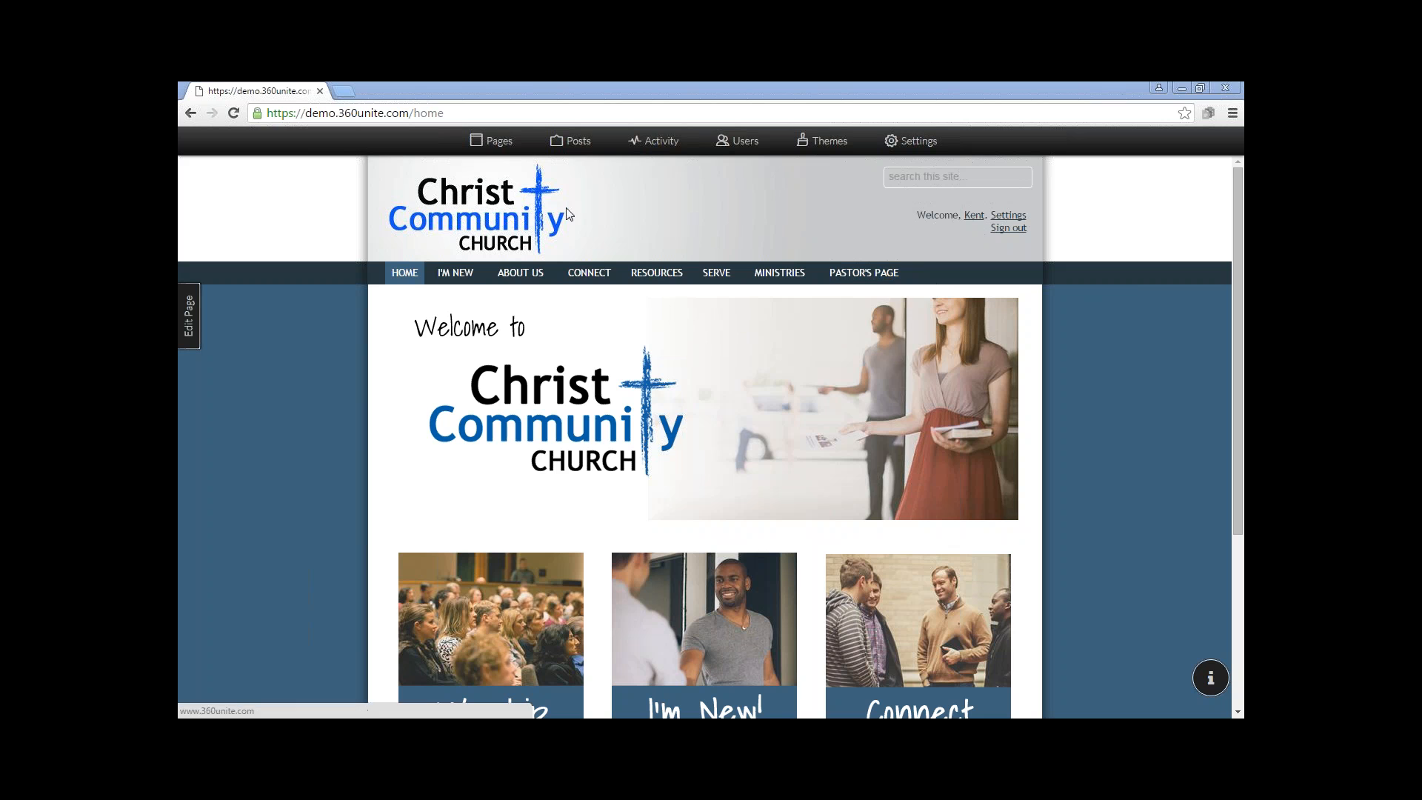
Reopen the page manager and make the Sermons and Pastor's Blog pages under Pastor's Page drafts
left_click(503, 148)
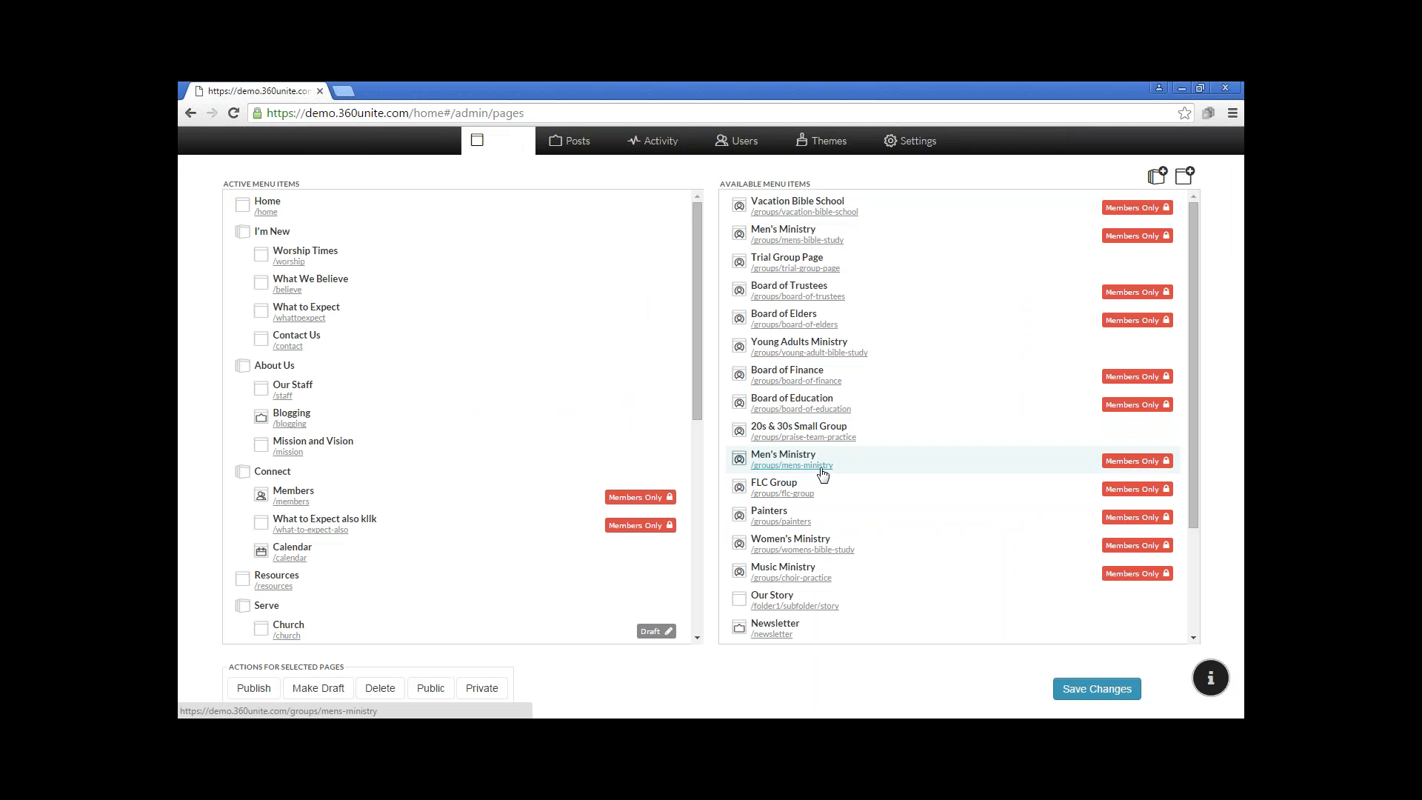
scroll(822, 474, "down", 2)
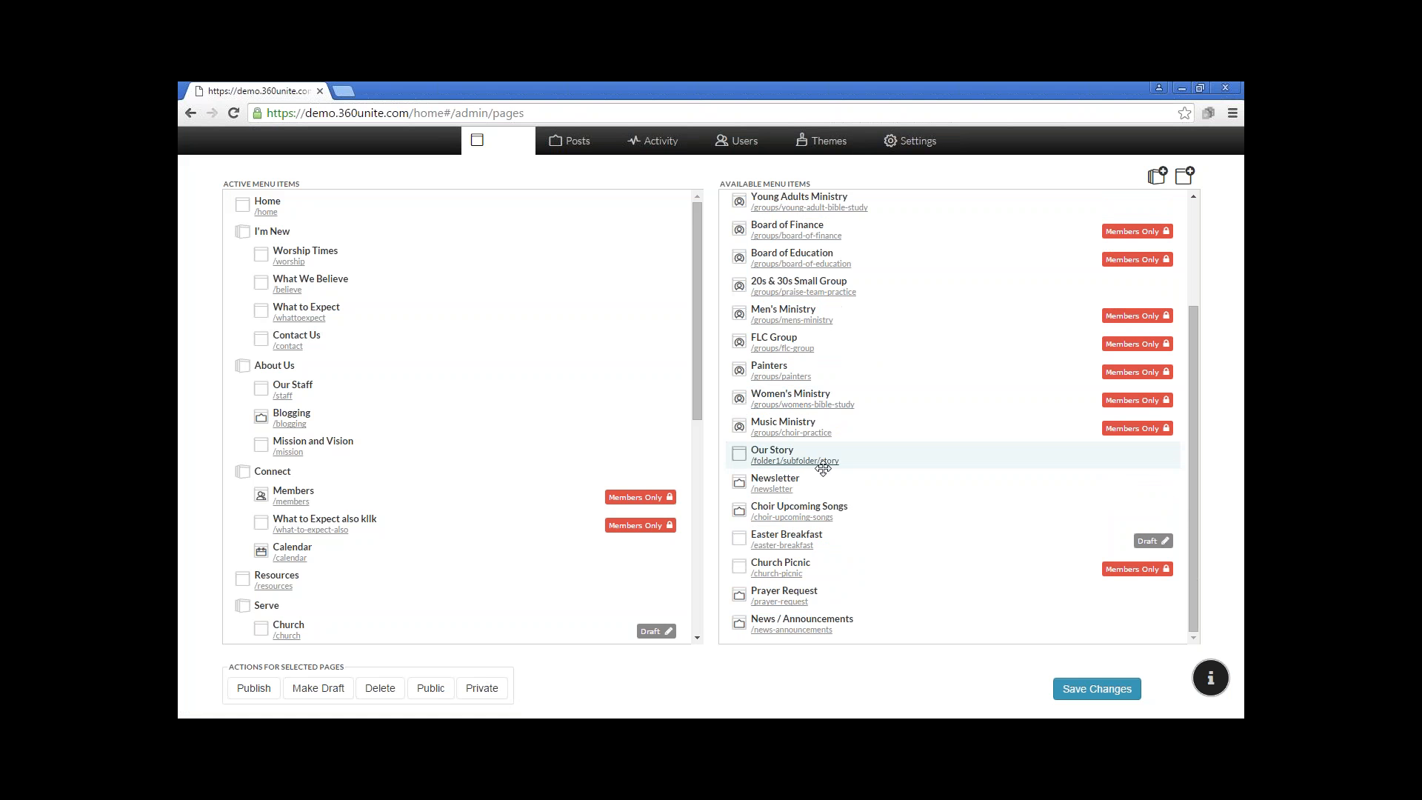
left_click_drag(698, 411, 726, 636)
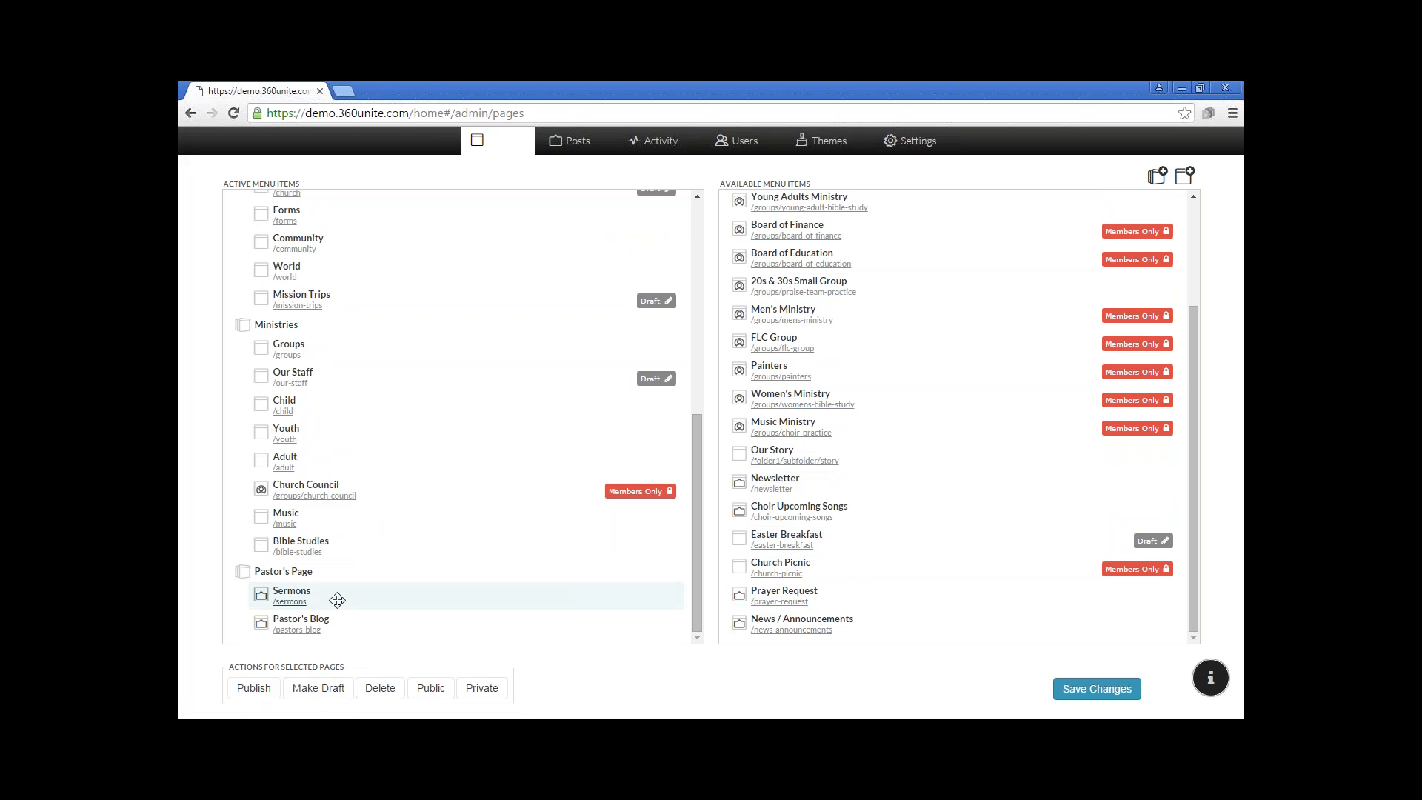
left_click(330, 690)
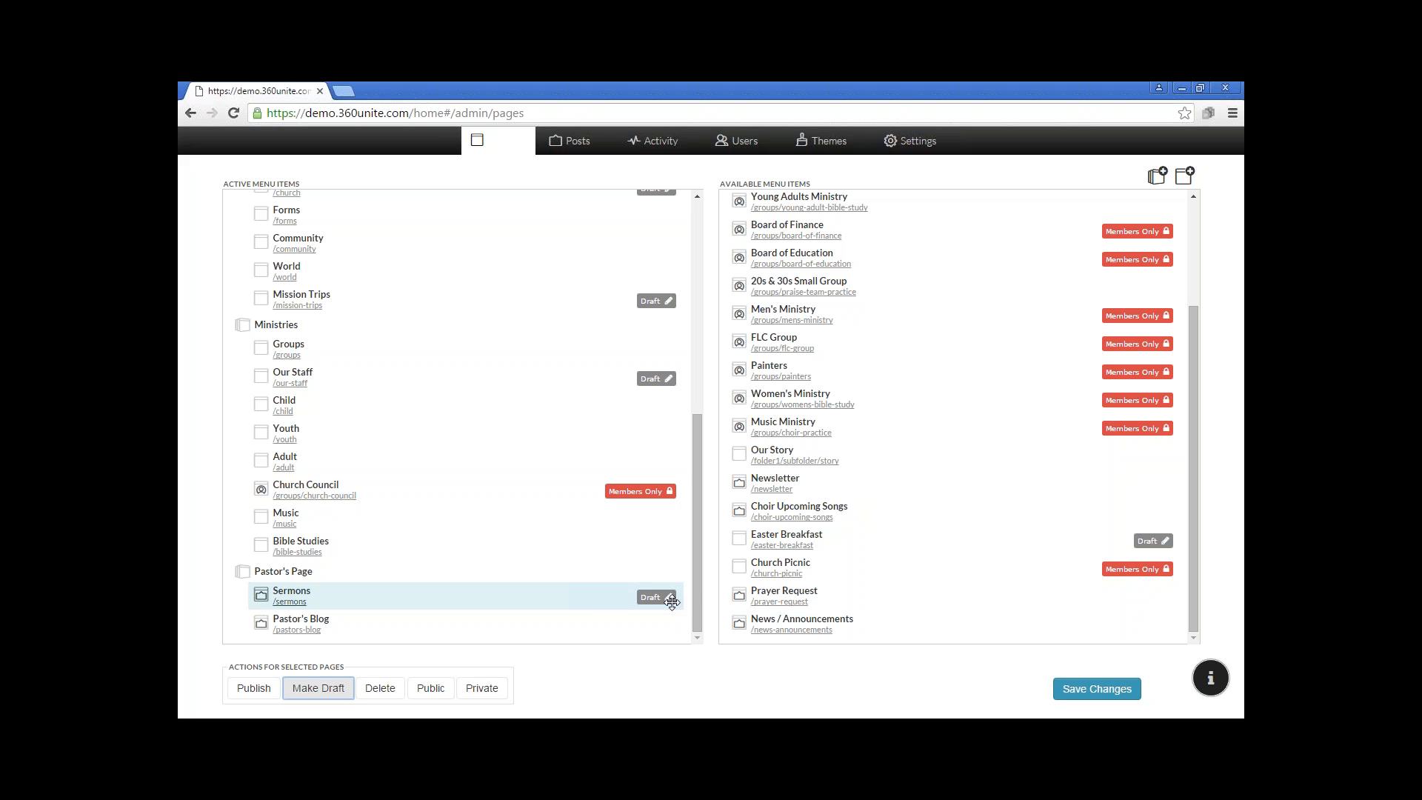
left_click(585, 623)
left_click(333, 690)
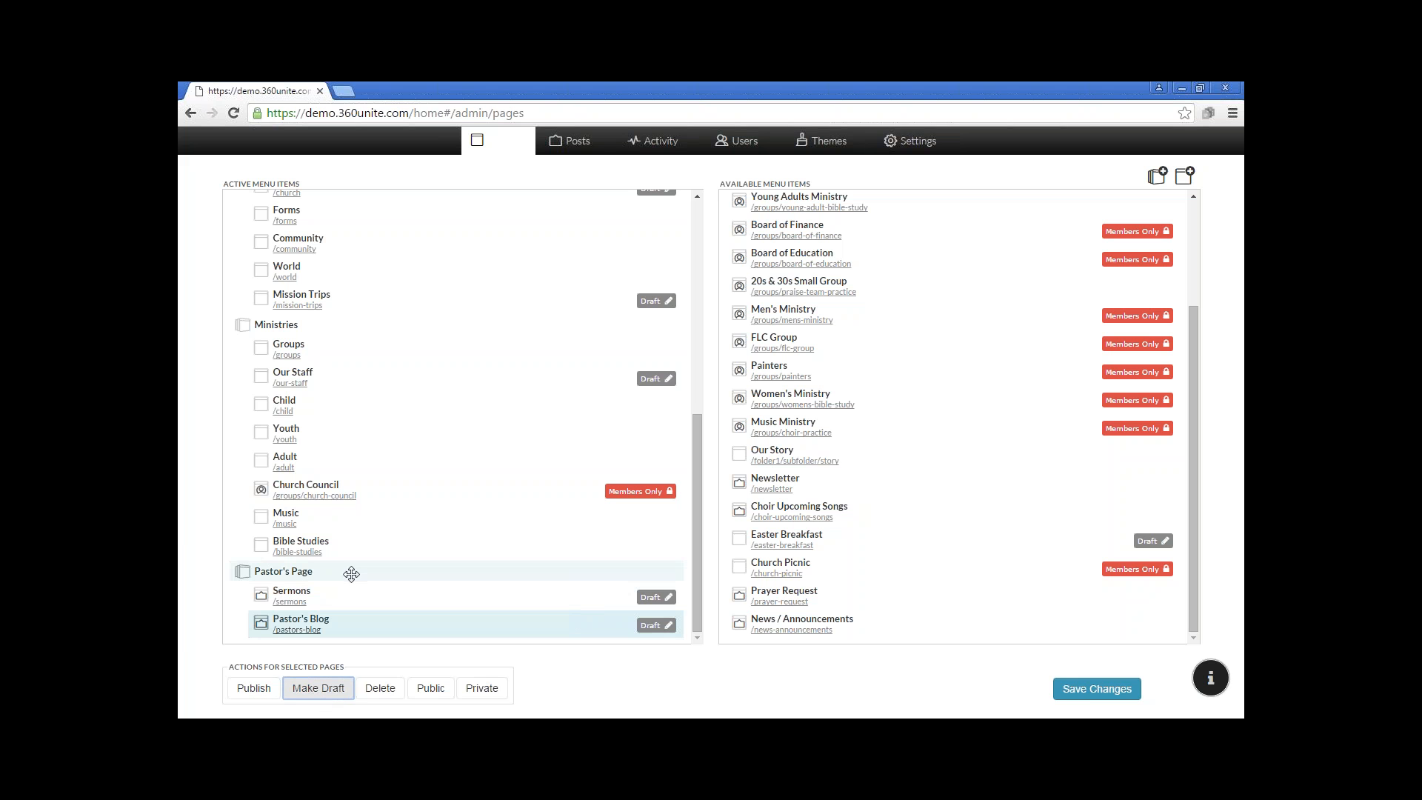
Try making the Bible Studies page under Ministries private, and set it back to public
left_click_drag(370, 552, 368, 581)
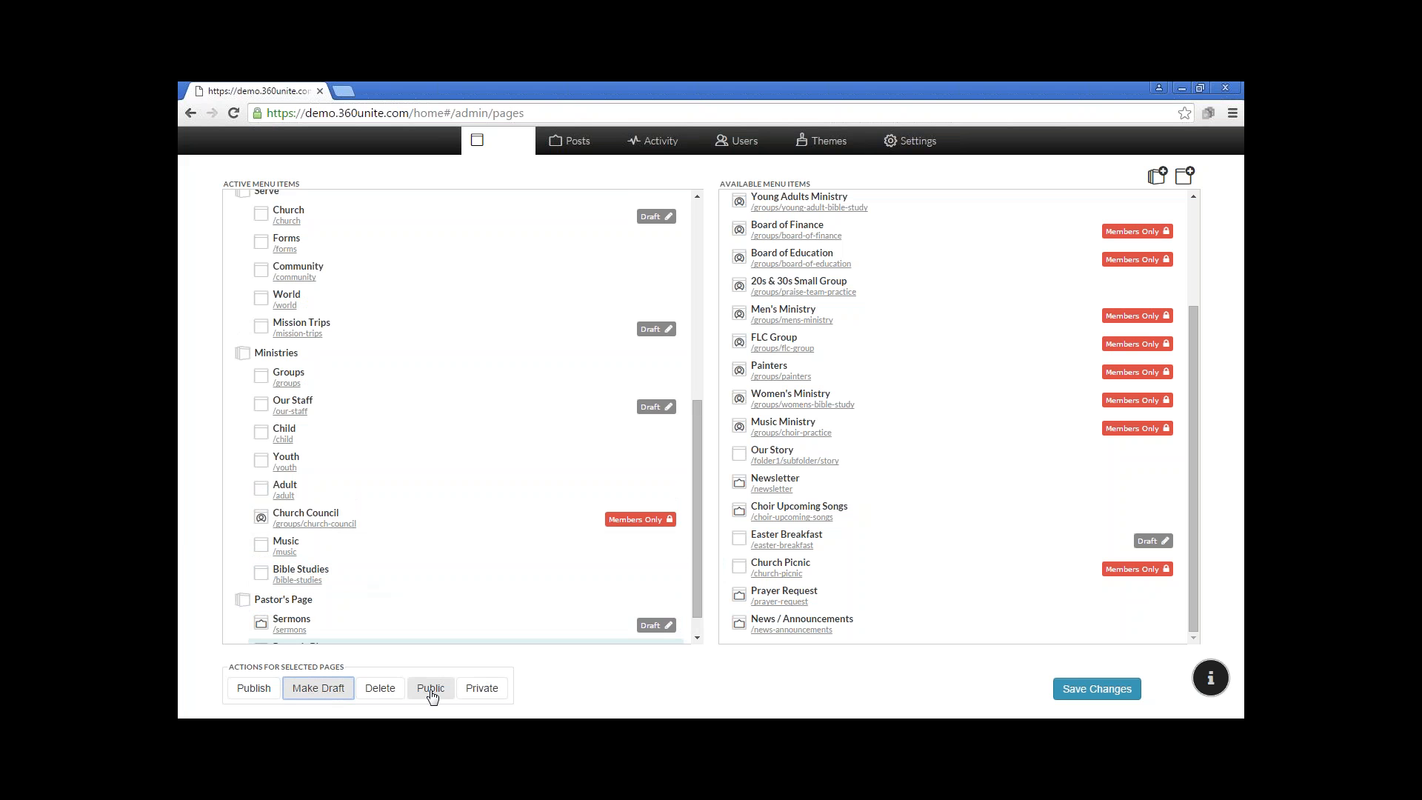
left_click(429, 572)
left_click(478, 690)
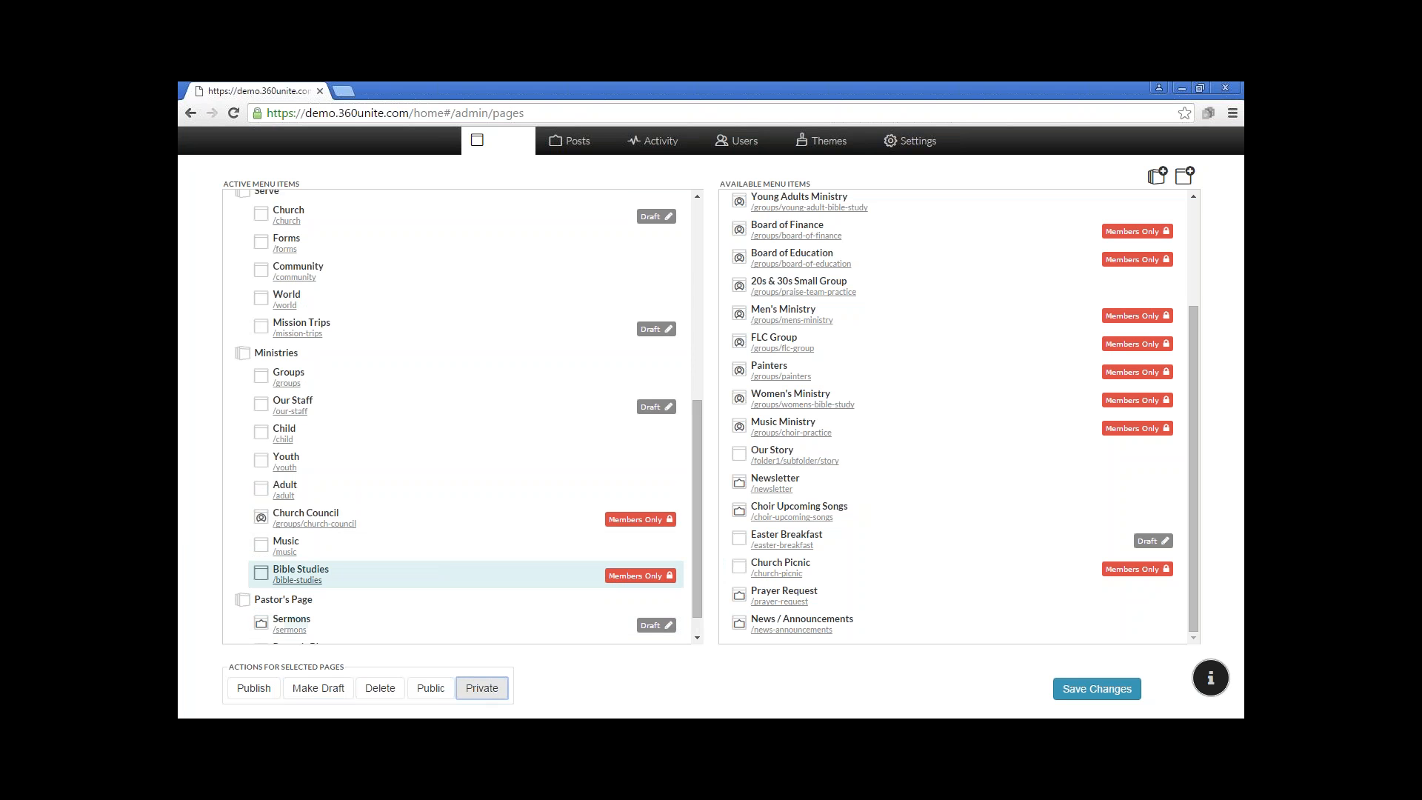
left_click(437, 690)
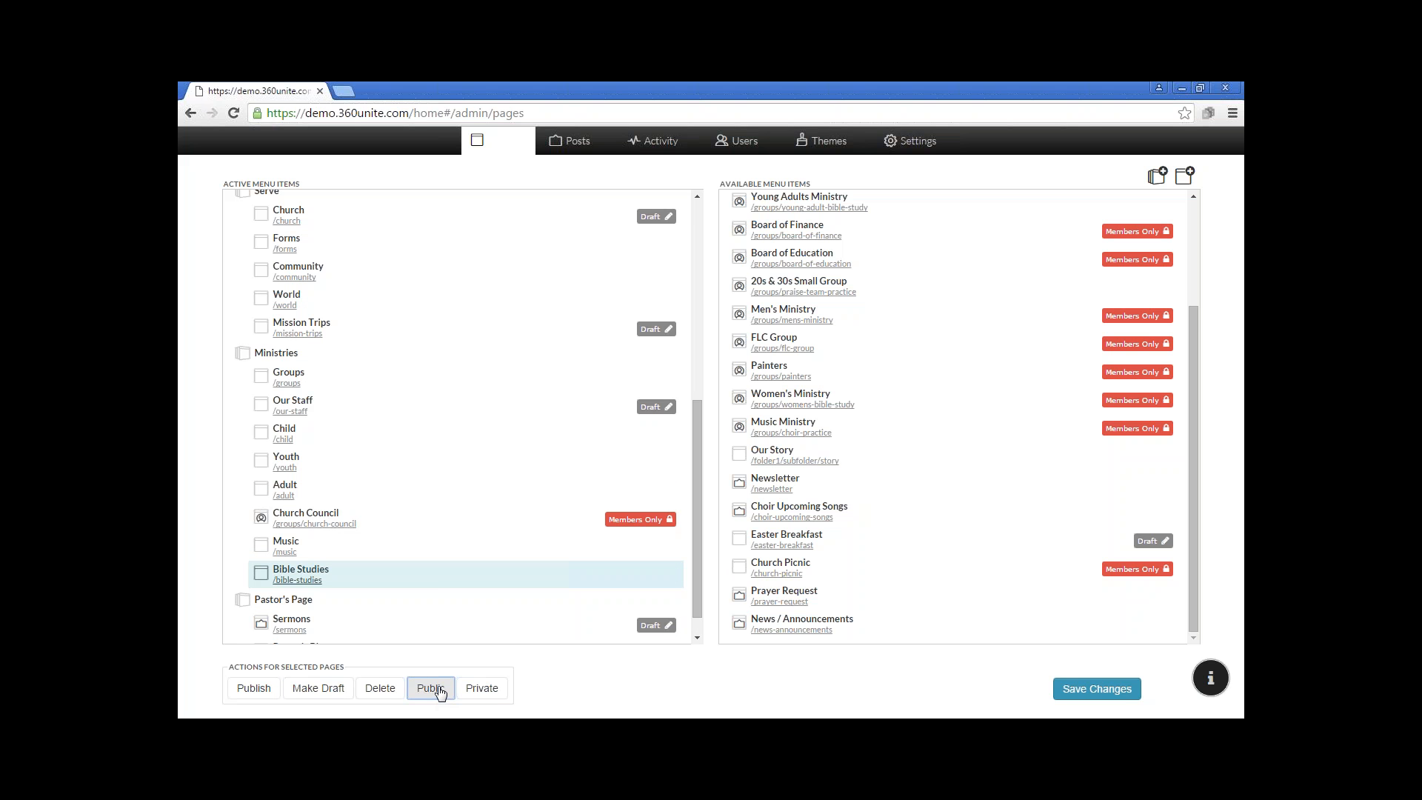
scroll(552, 537, "down", 1)
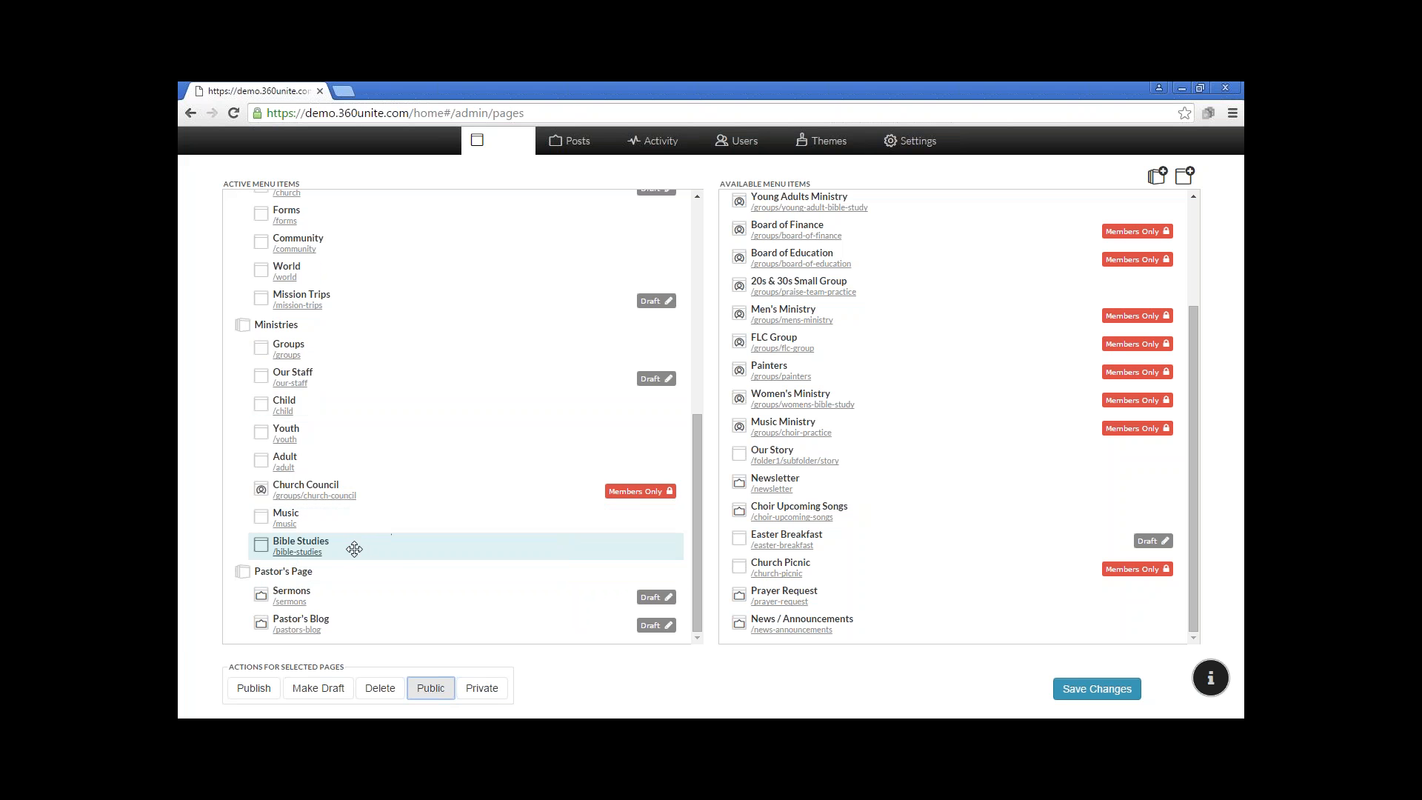
mouse_move(356, 548)
left_mouse_down()
mouse_move(889, 531)
mouse_move(400, 542)
mouse_move(340, 575)
mouse_move(363, 575)
left_mouse_up()
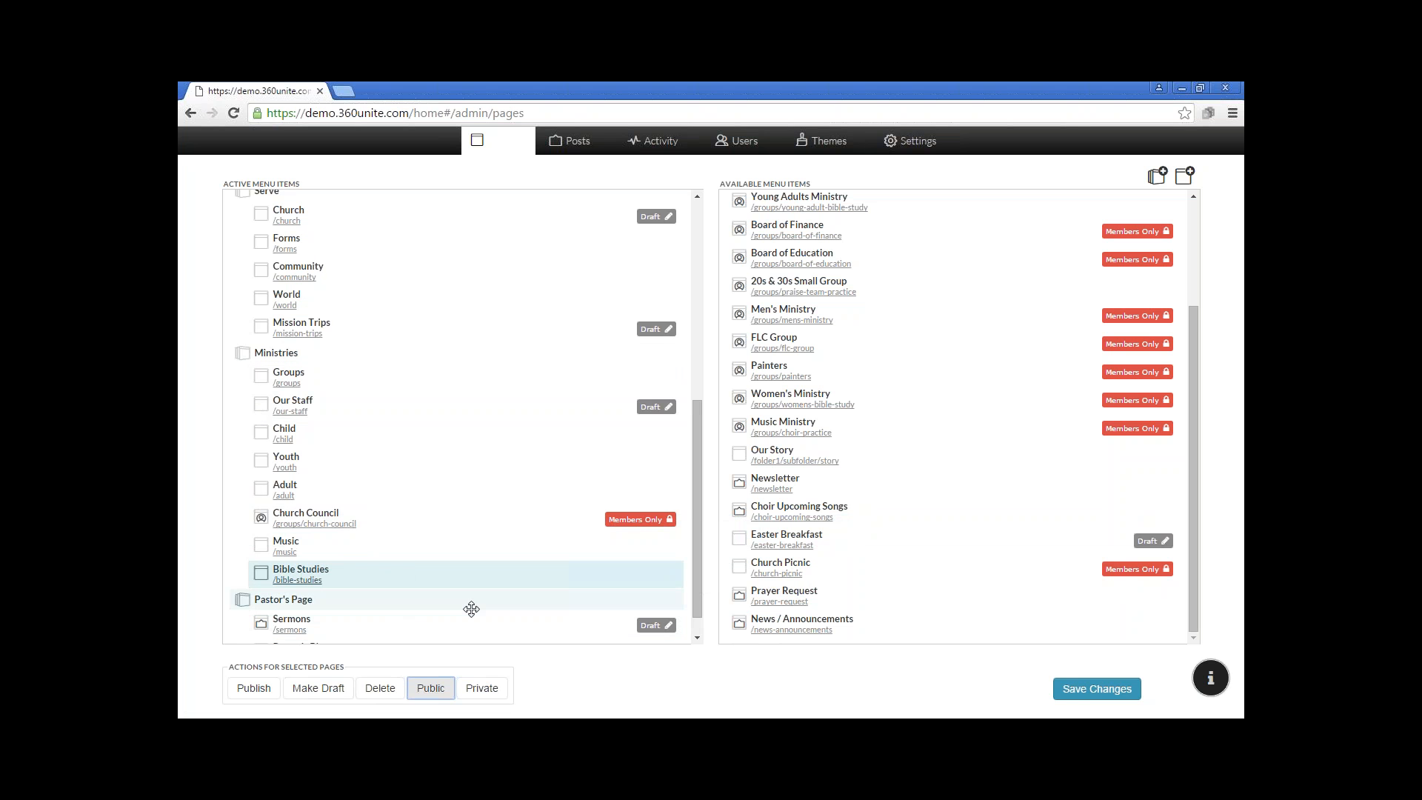
Save the page status changes and dismiss the confirmation notice
scroll(470, 606, "down", 1)
left_click(1076, 690)
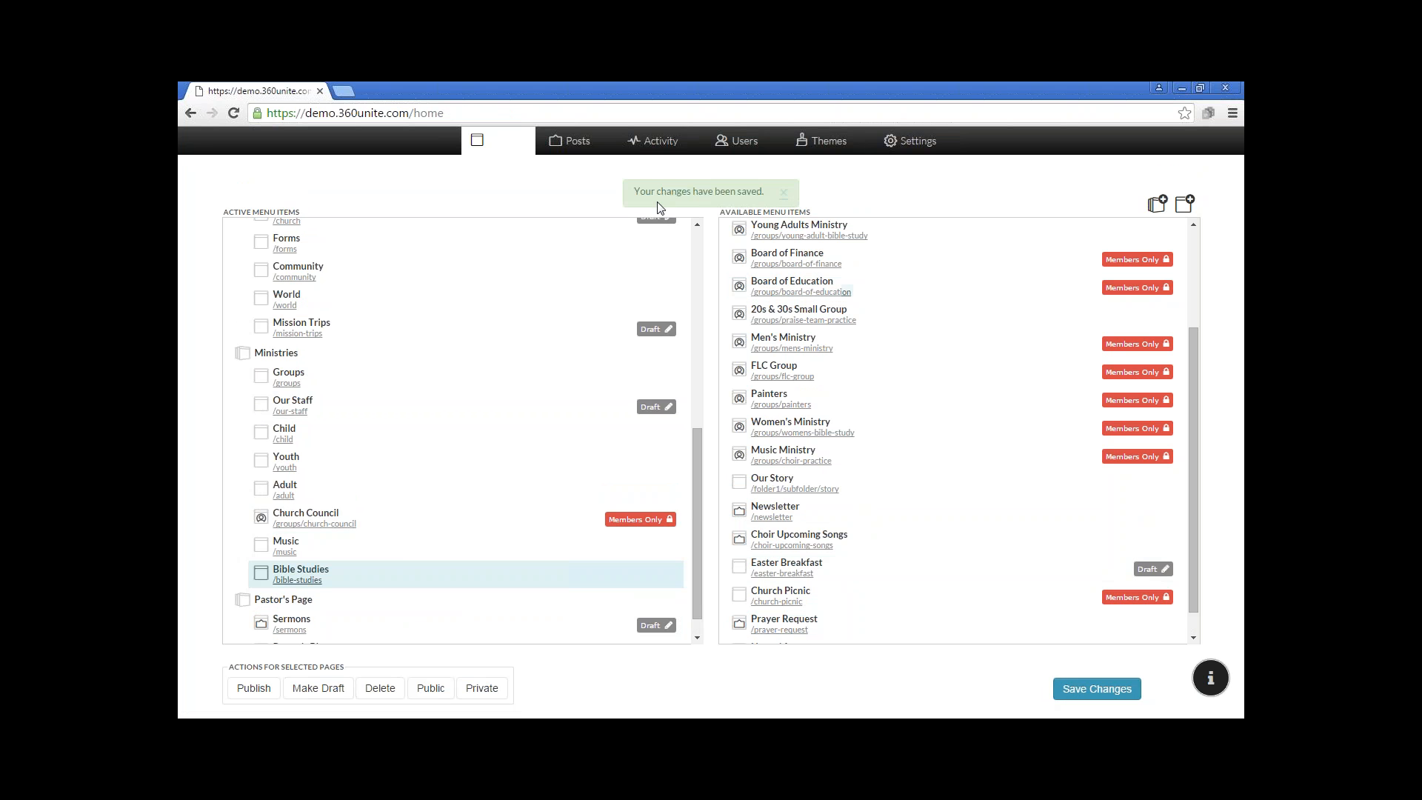
left_click(782, 194)
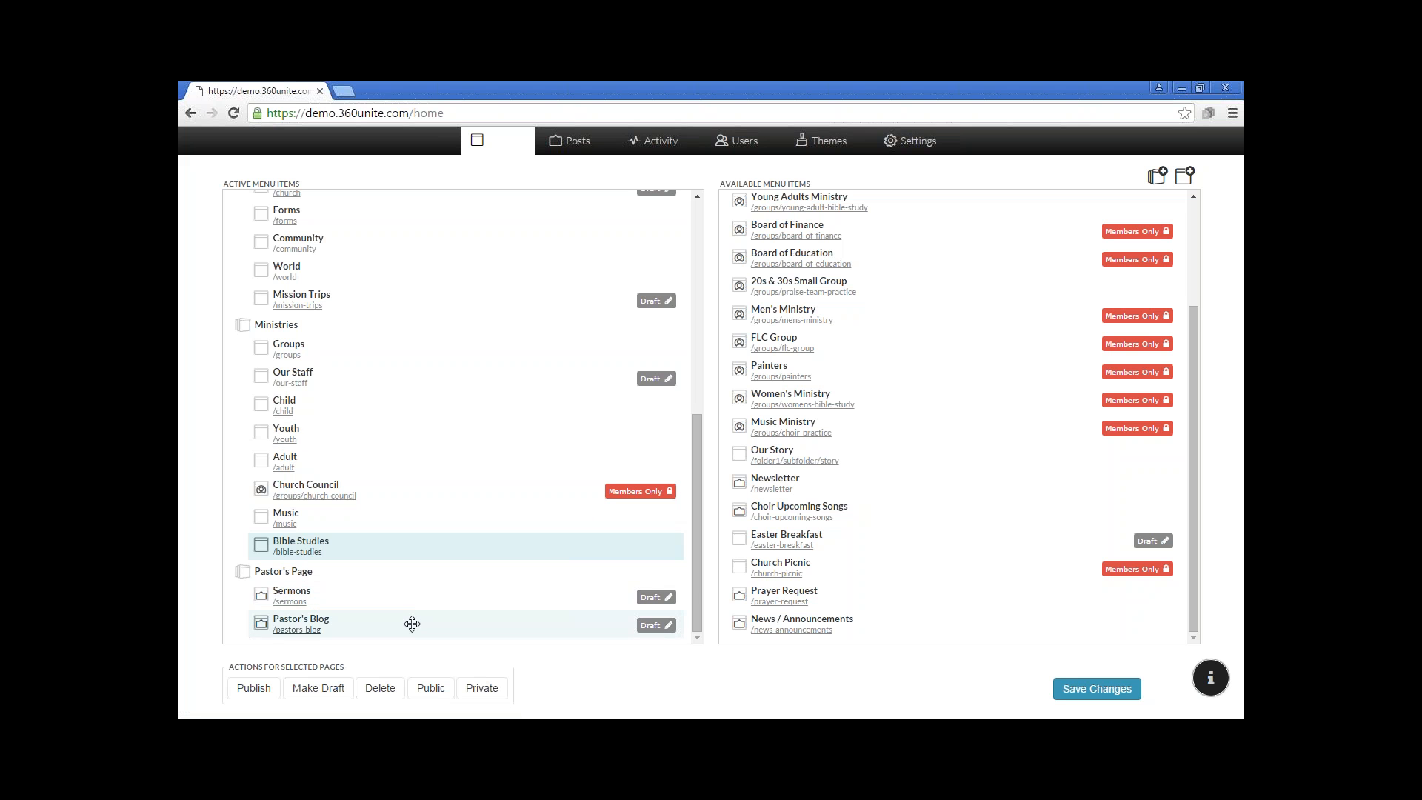
Leave the page manager for the Sermons page, open it for editing, and turn off showing post content in the feed
left_click(290, 602)
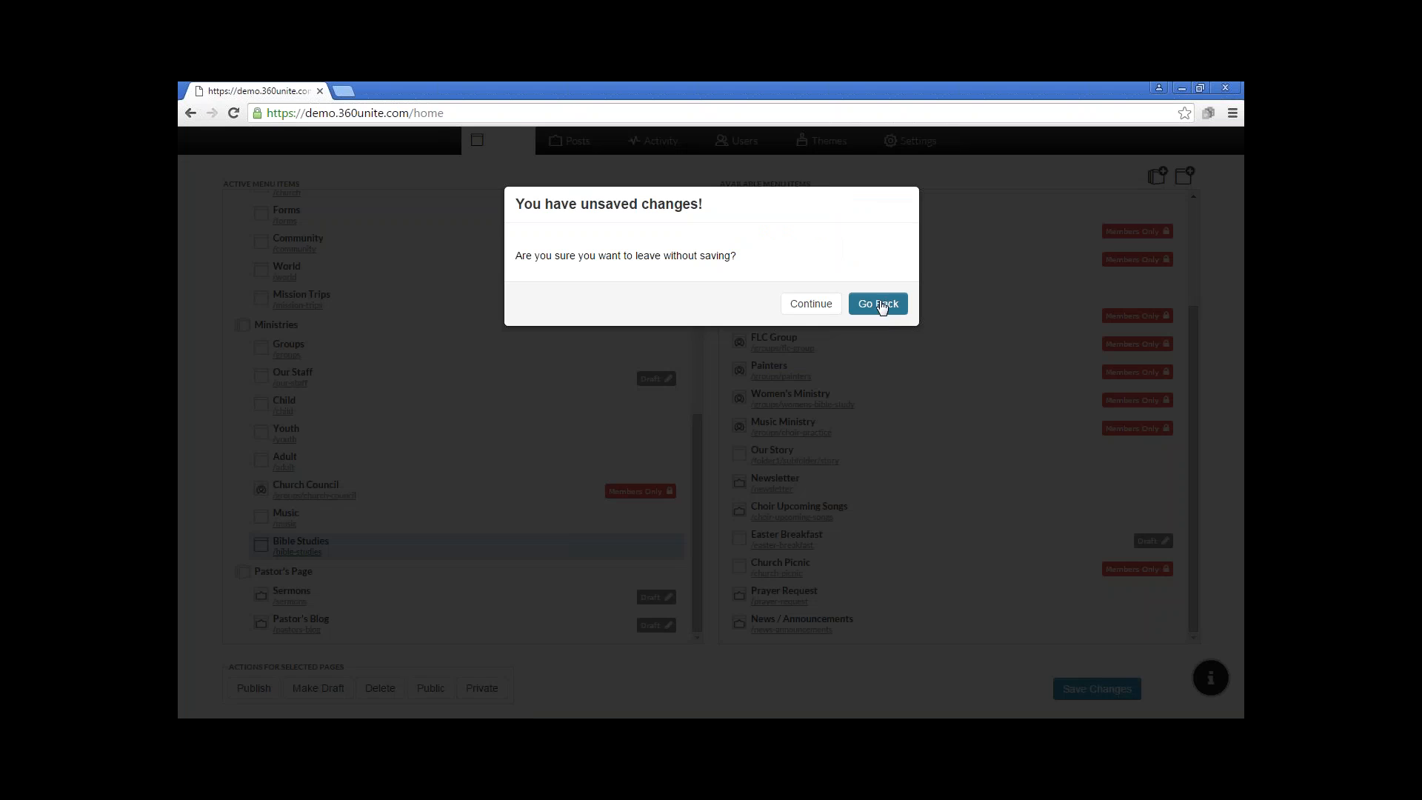
left_click(823, 304)
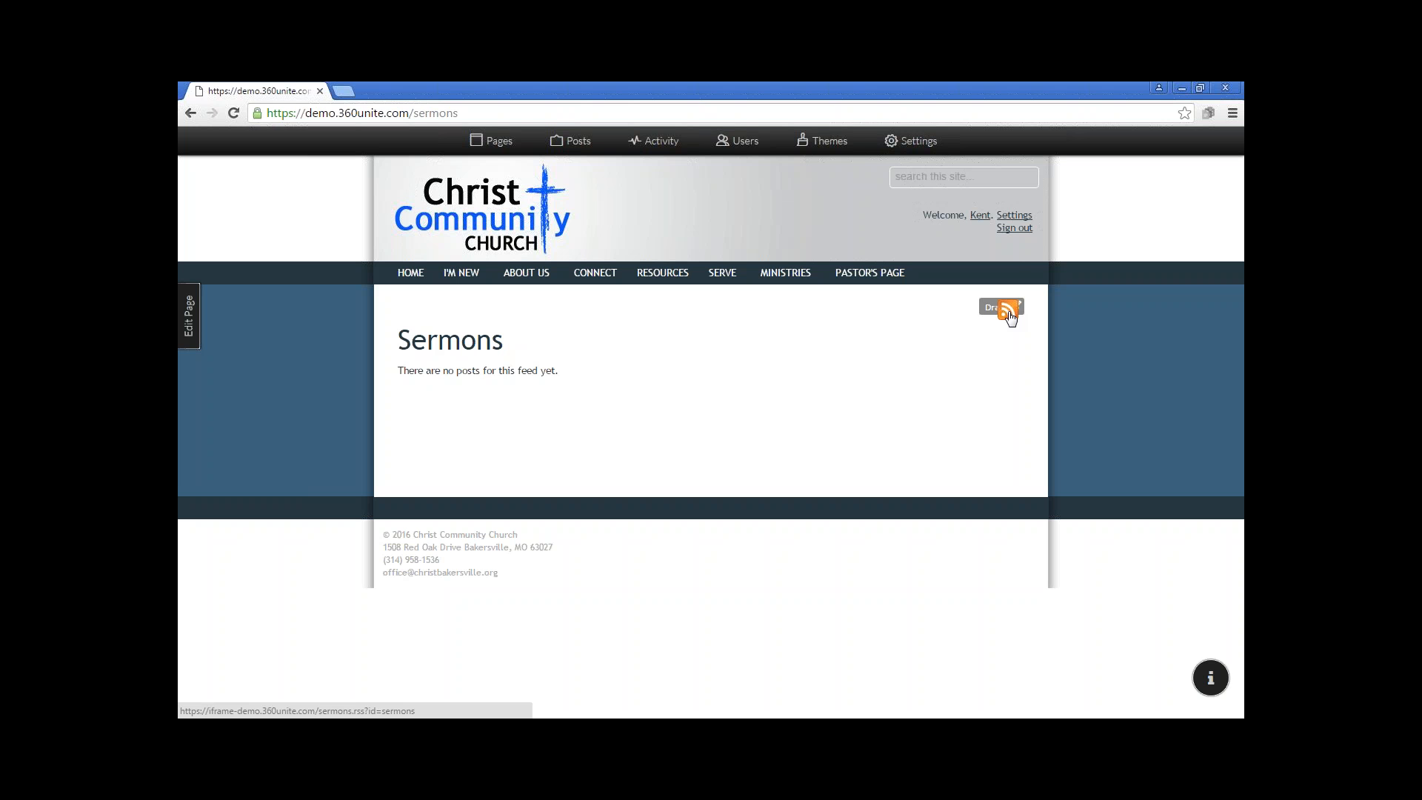
left_click(186, 326)
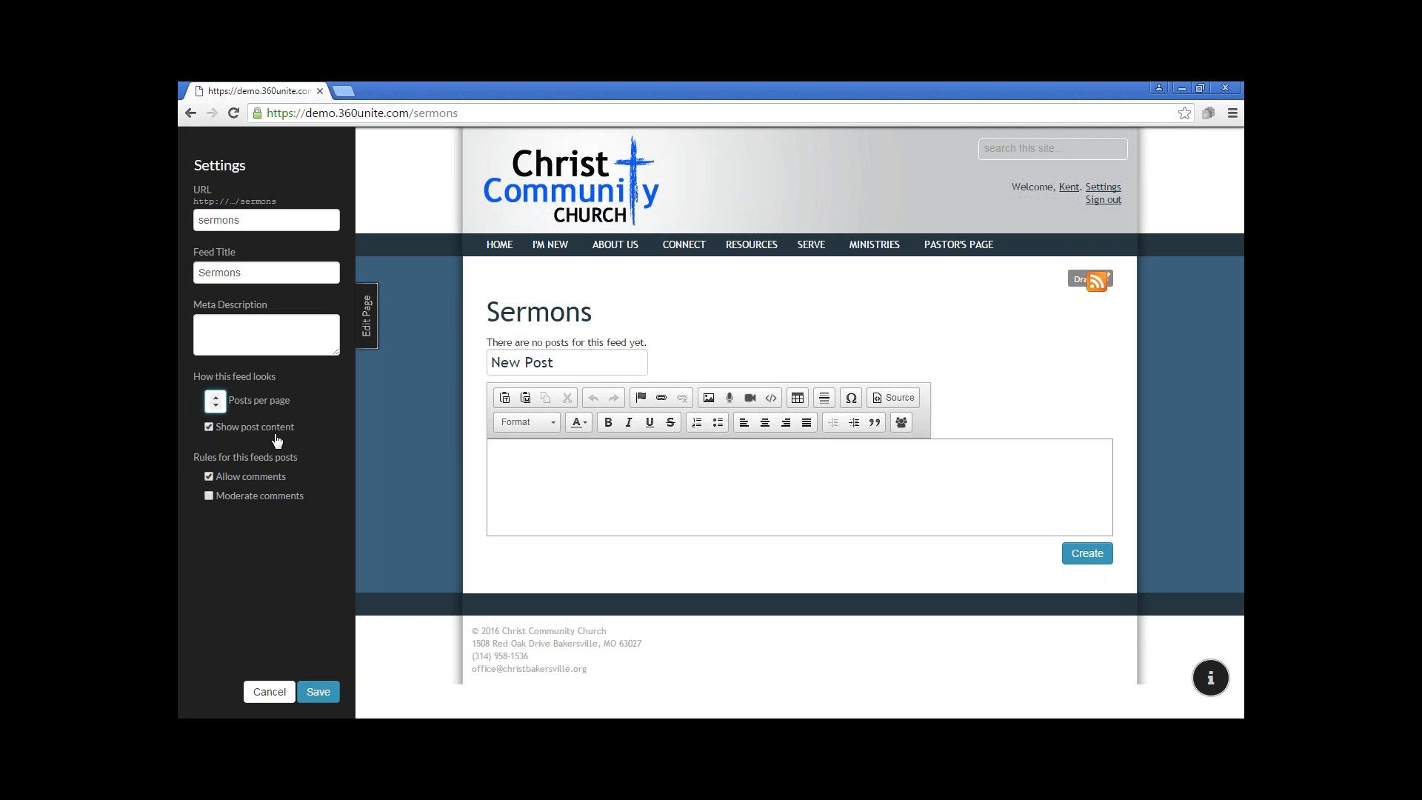
left_click(239, 431)
Title the new Sermons post "Sunday Sermon 03.06.2016"
left_click(522, 359)
type("Sunday Sernm")
key("BackSpace")
key("BackSpace")
type("mosn")
key("BackSpace")
key("BackSpace")
type("n")
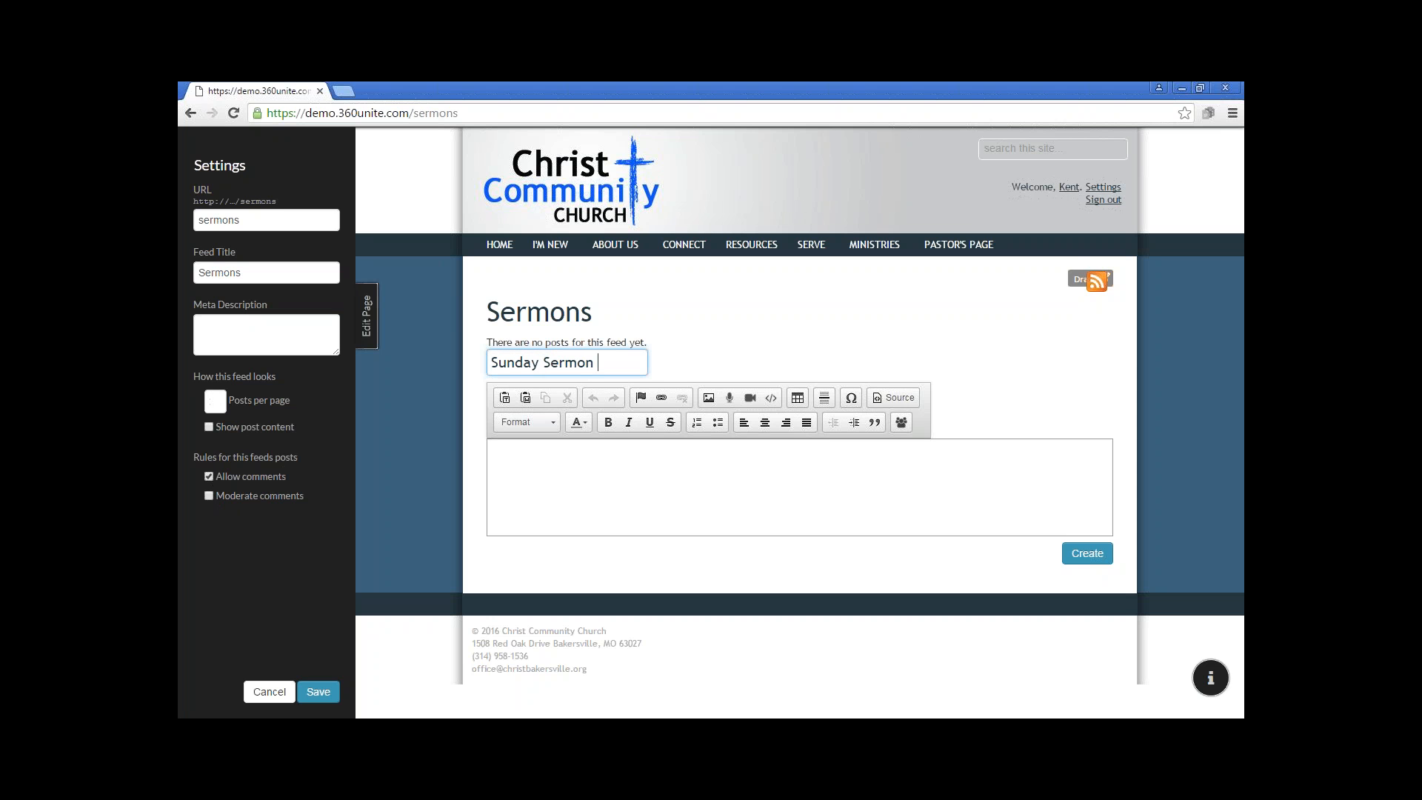
left_click(1207, 732)
left_click(603, 362)
type("03.06.201")
type("6")
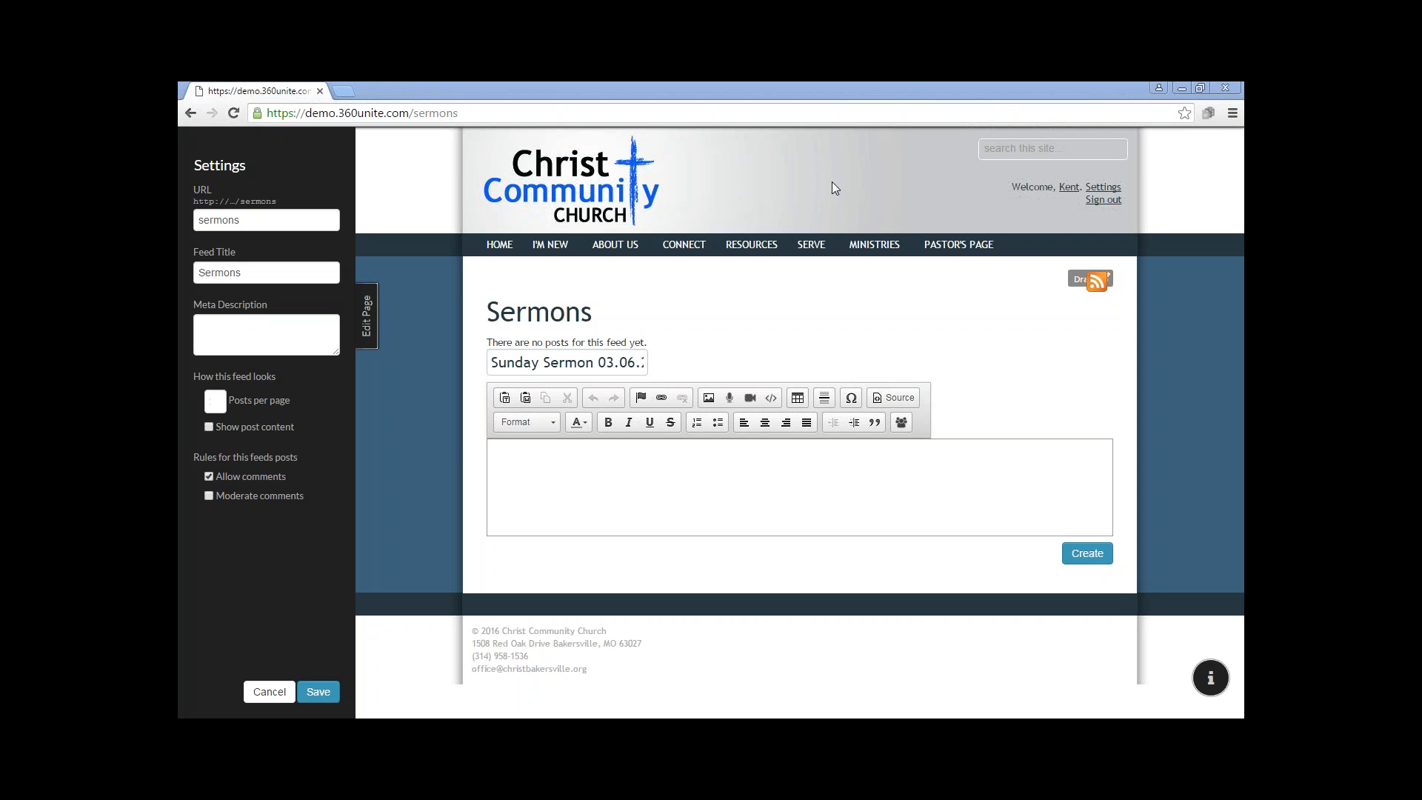
Switch to the Notepad document, copy its sermon text, and return to the Sermons page in the browser
key("alt+Tab")
key("alt+Tab")
key("alt+Tab")
key("alt+Tab")
key("alt+Tab")
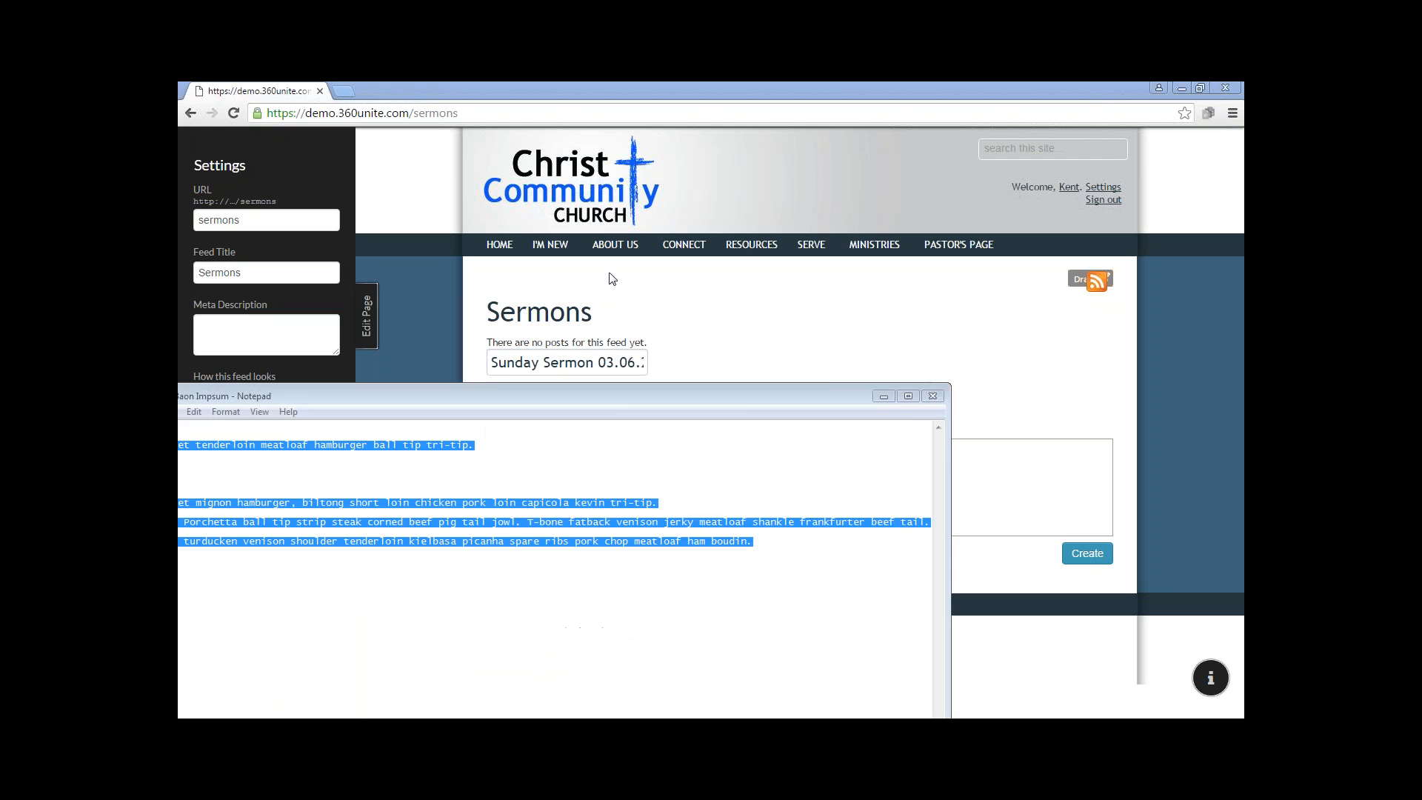
left_click(710, 86)
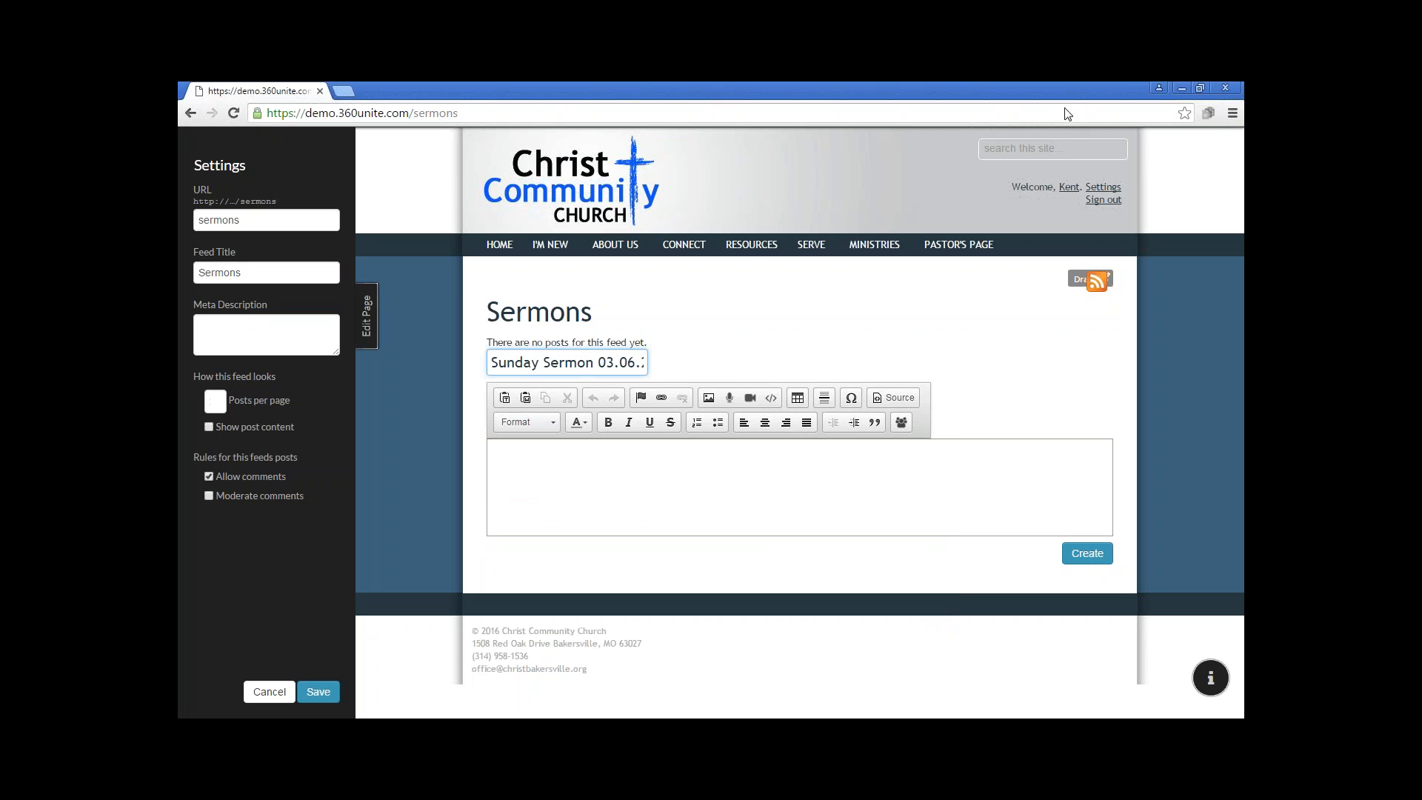
Paste the copied sermon text into the new post's body and look it over
right_click(524, 461)
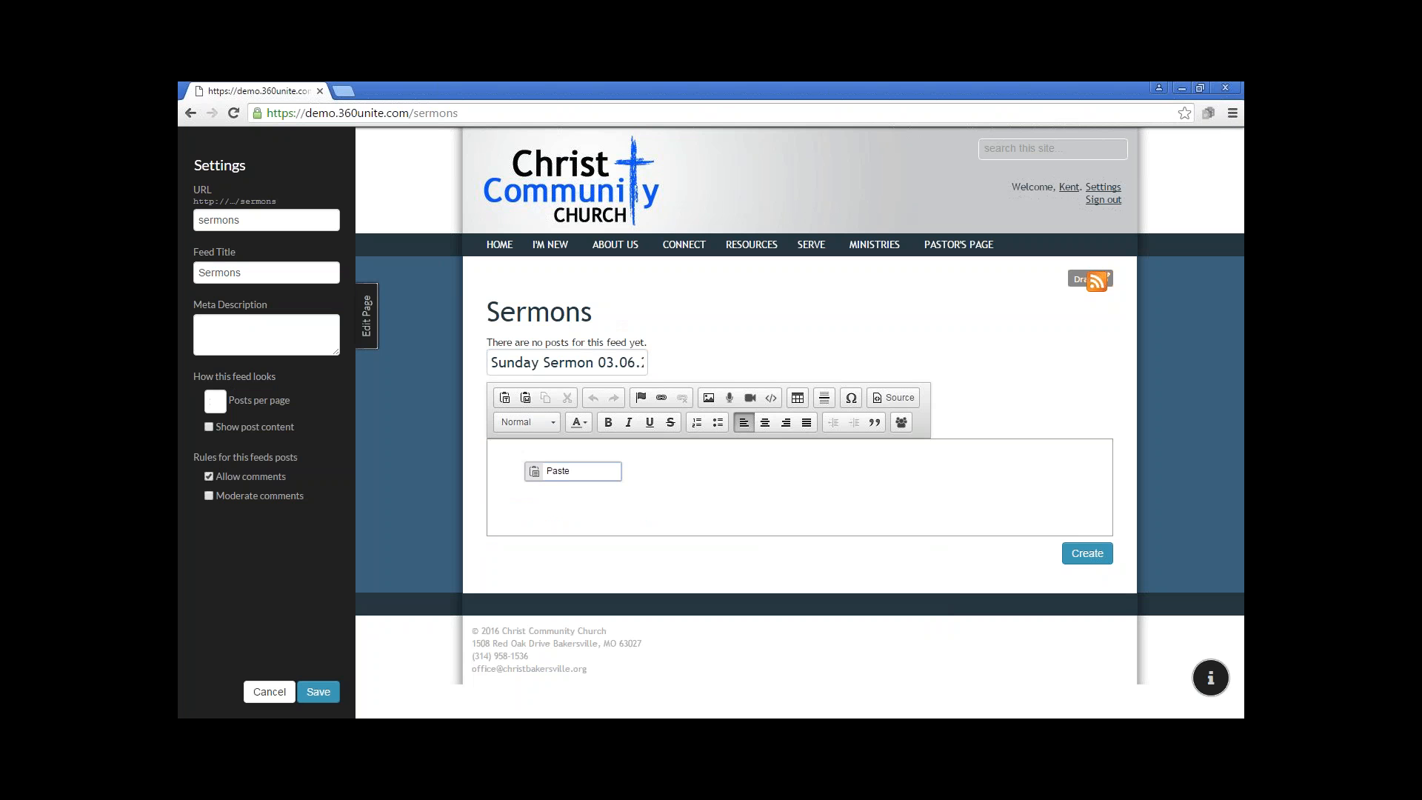
left_click(557, 474)
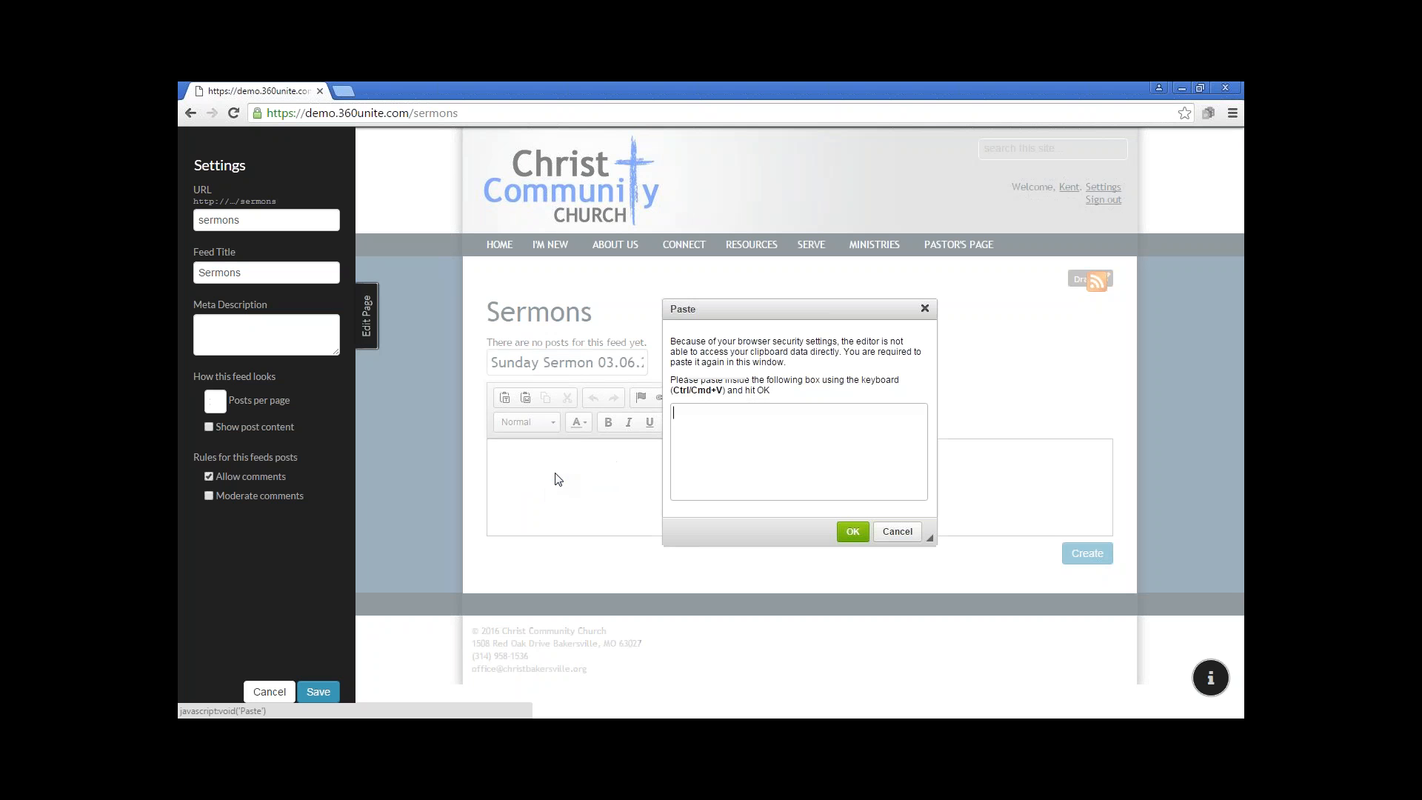
right_click(697, 421)
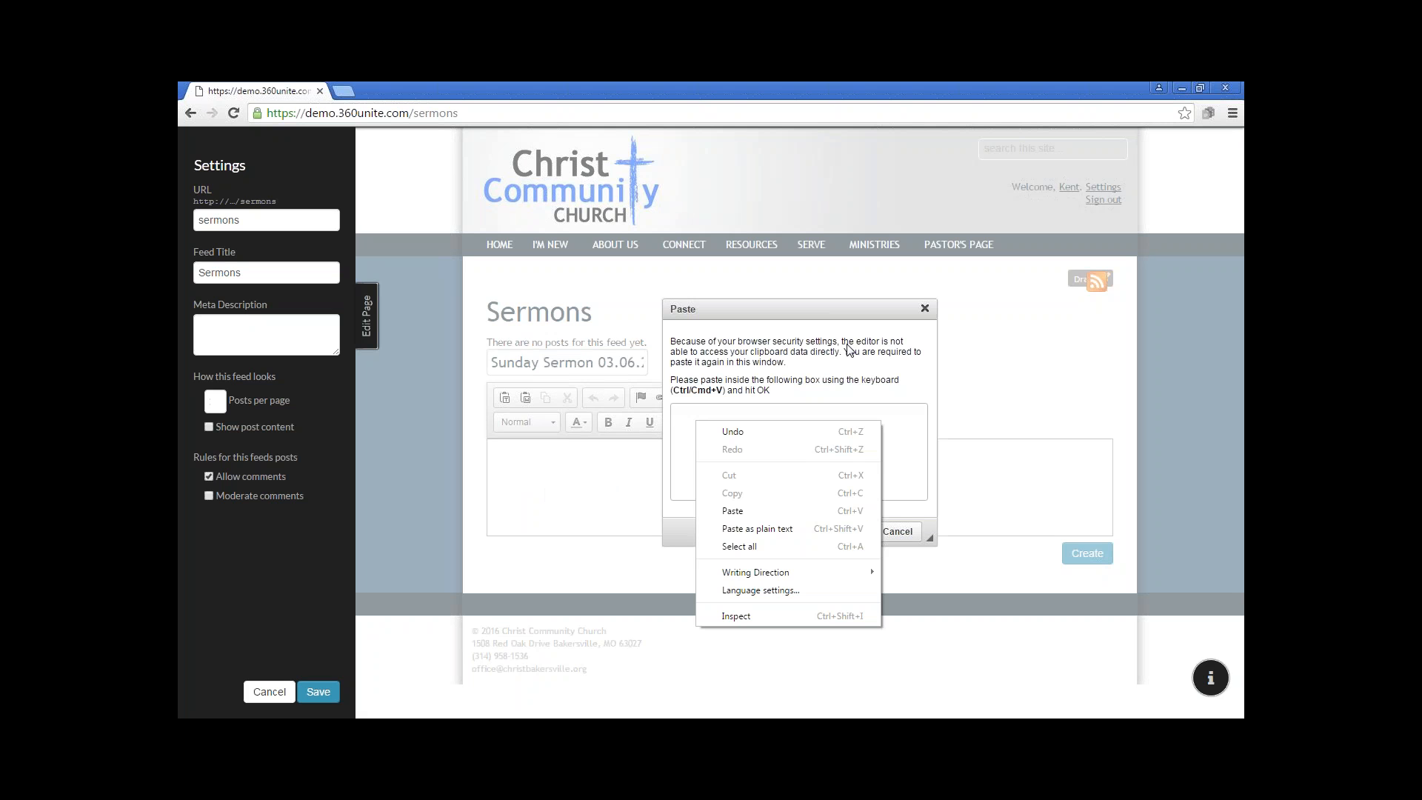
left_click(740, 510)
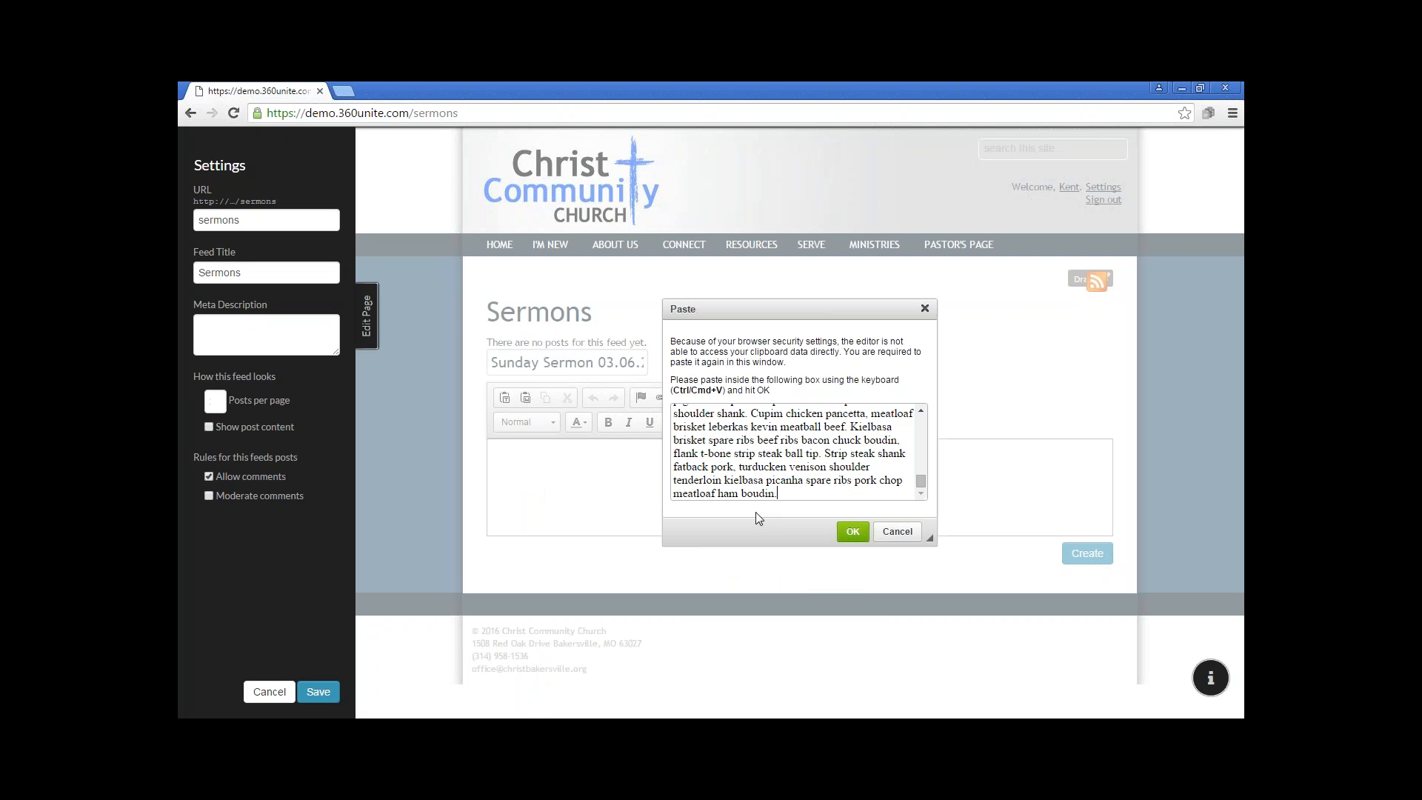
left_click(852, 531)
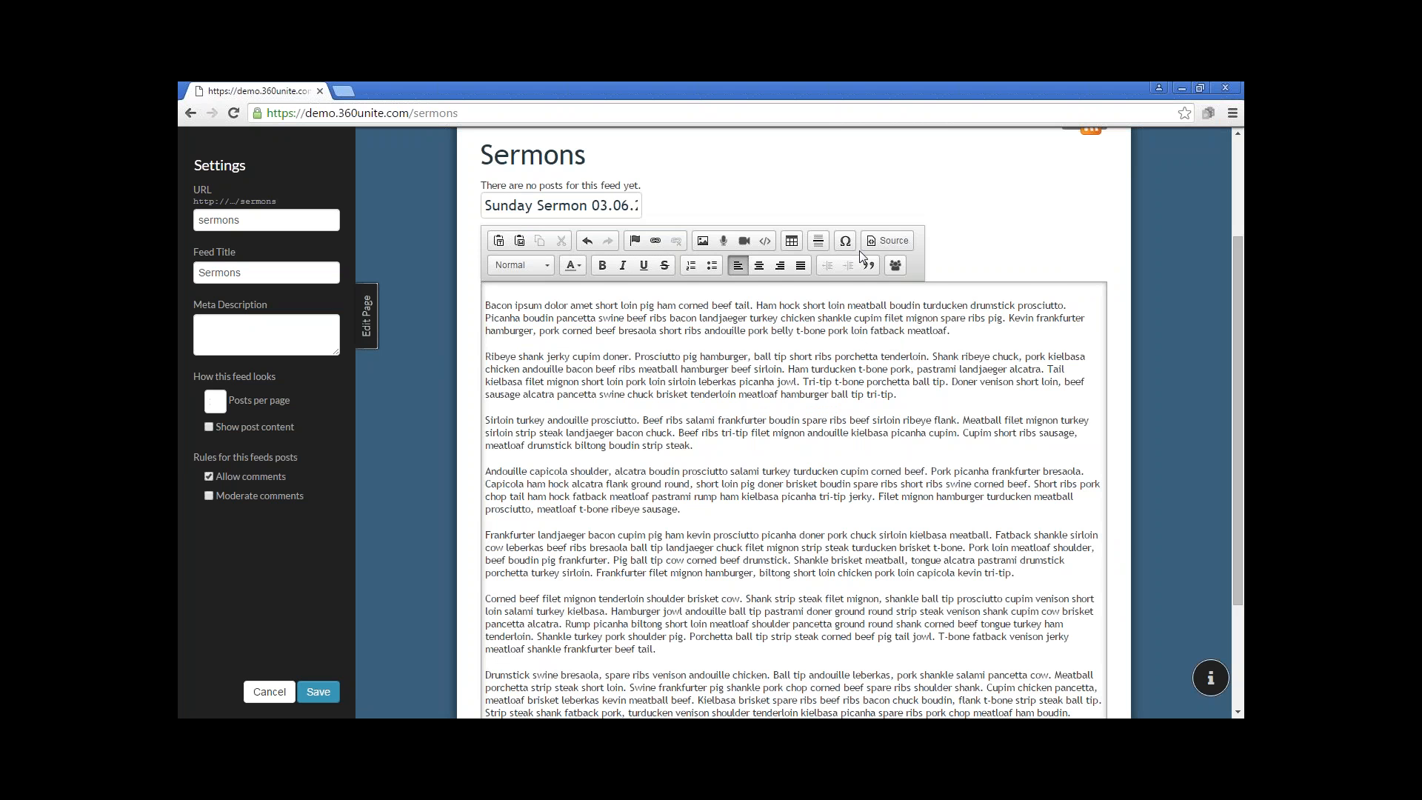
scroll(816, 457, "down", 1)
scroll(816, 457, "down", 1)
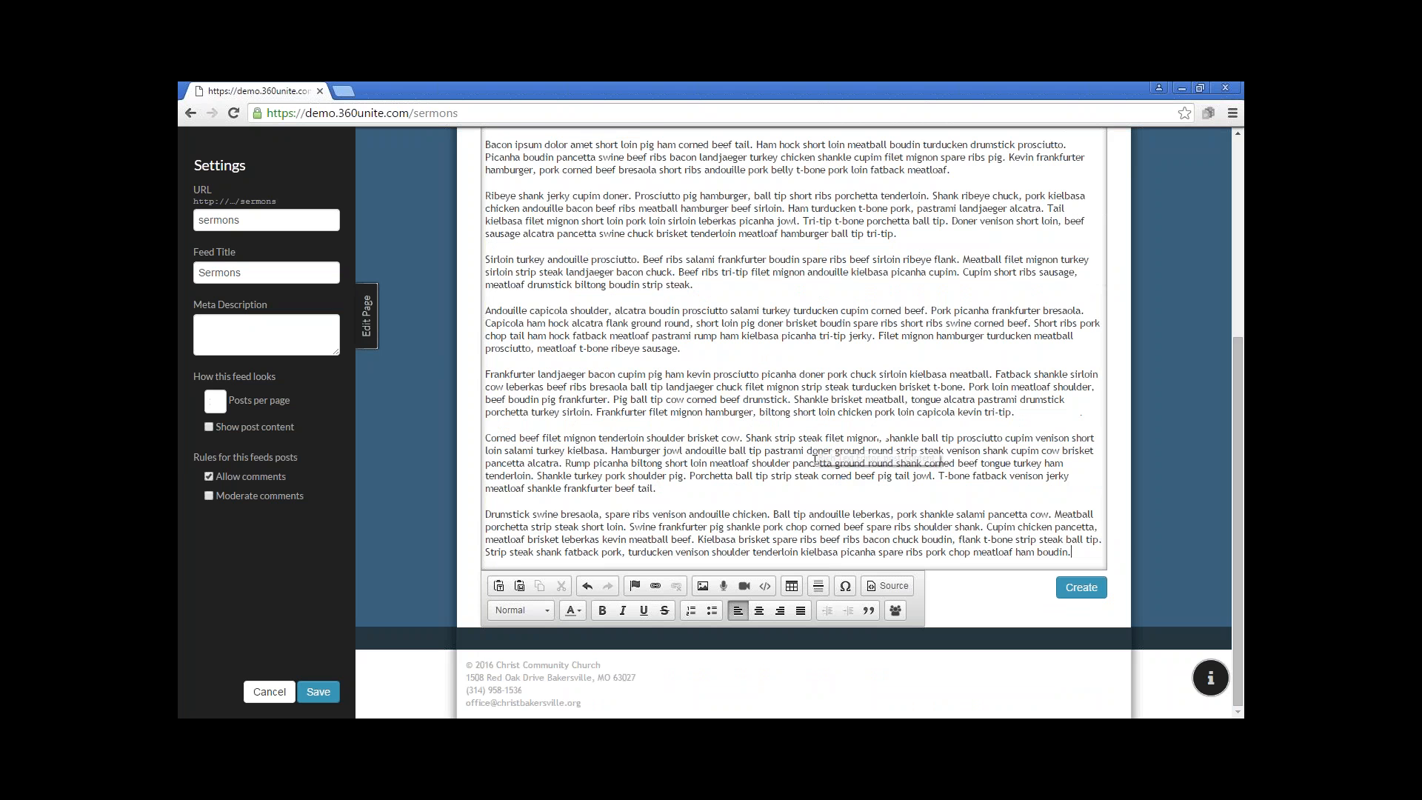
scroll(816, 459, "up", 4)
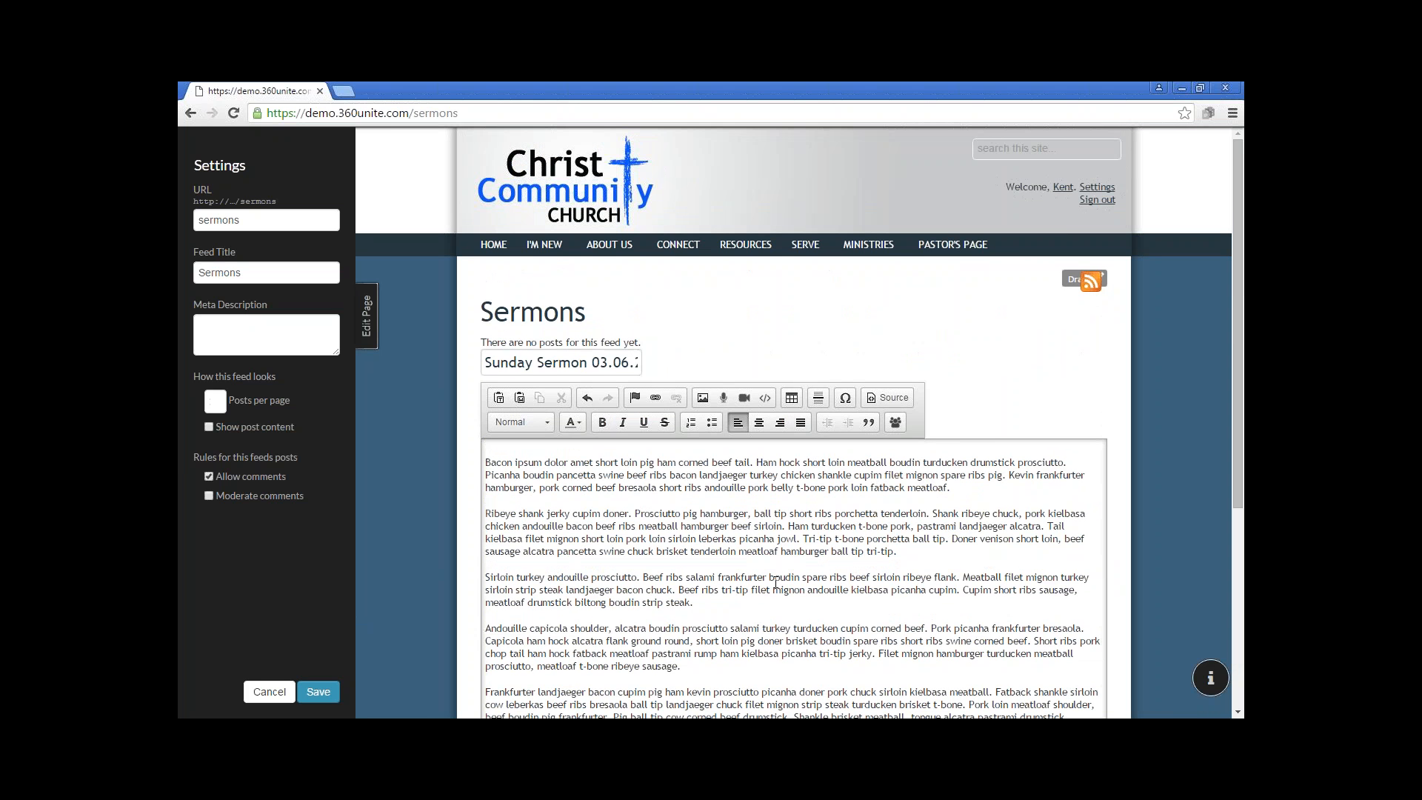
Save the Sermons feed settings and close the page editor
left_click(319, 692)
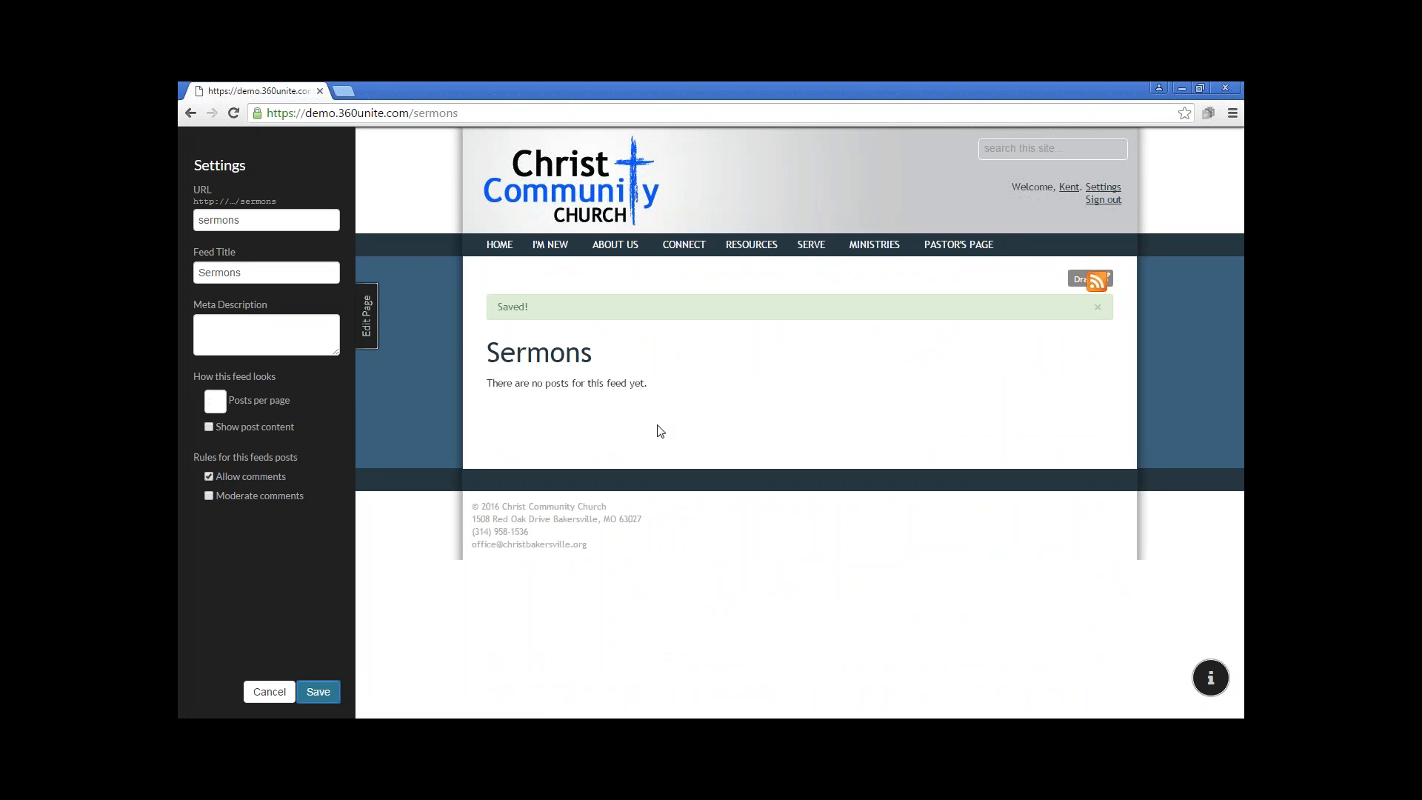
left_click(368, 317)
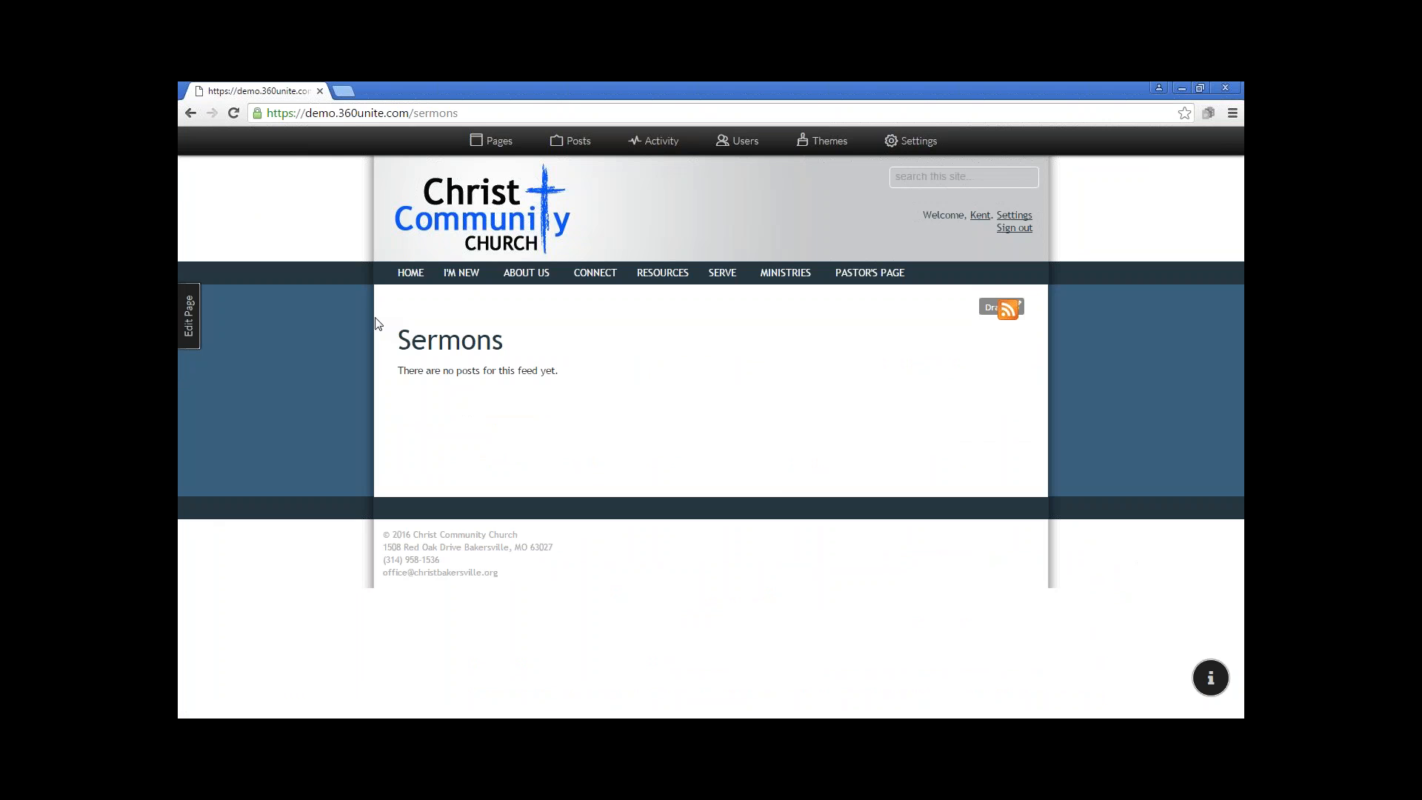
Reopen the Sermons page for editing and paste the copied sermon text into the new post's body
left_click(190, 320)
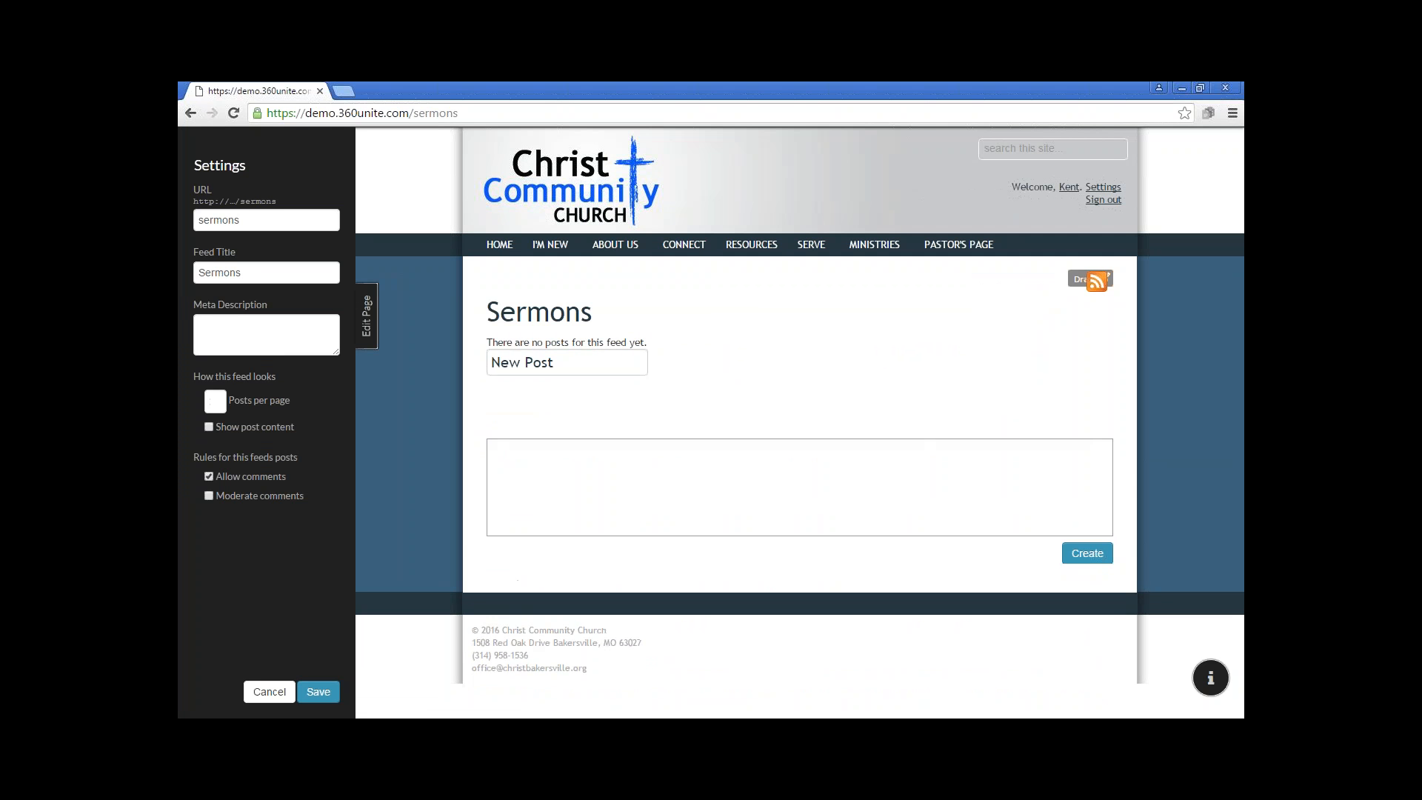
left_click(591, 460)
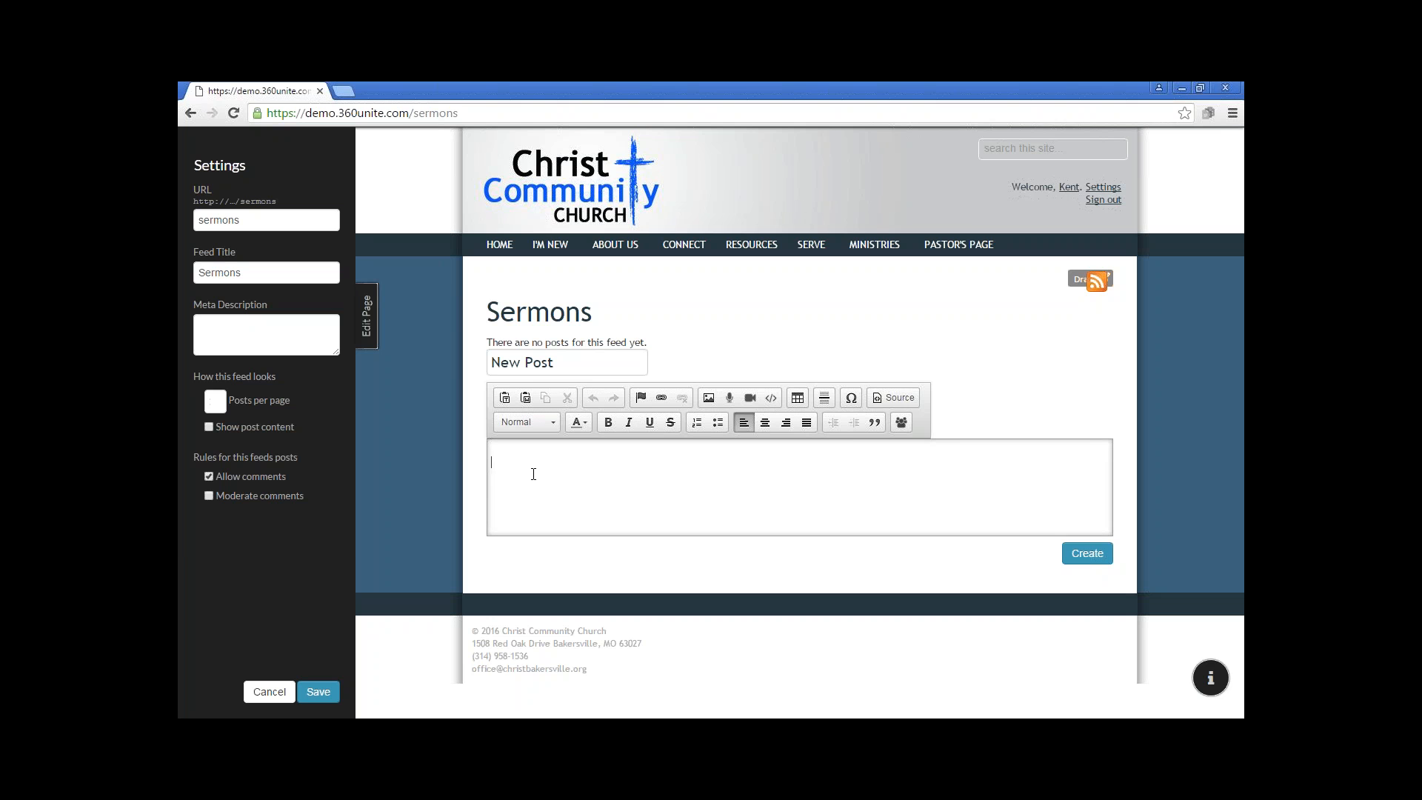
key("ctrl+v")
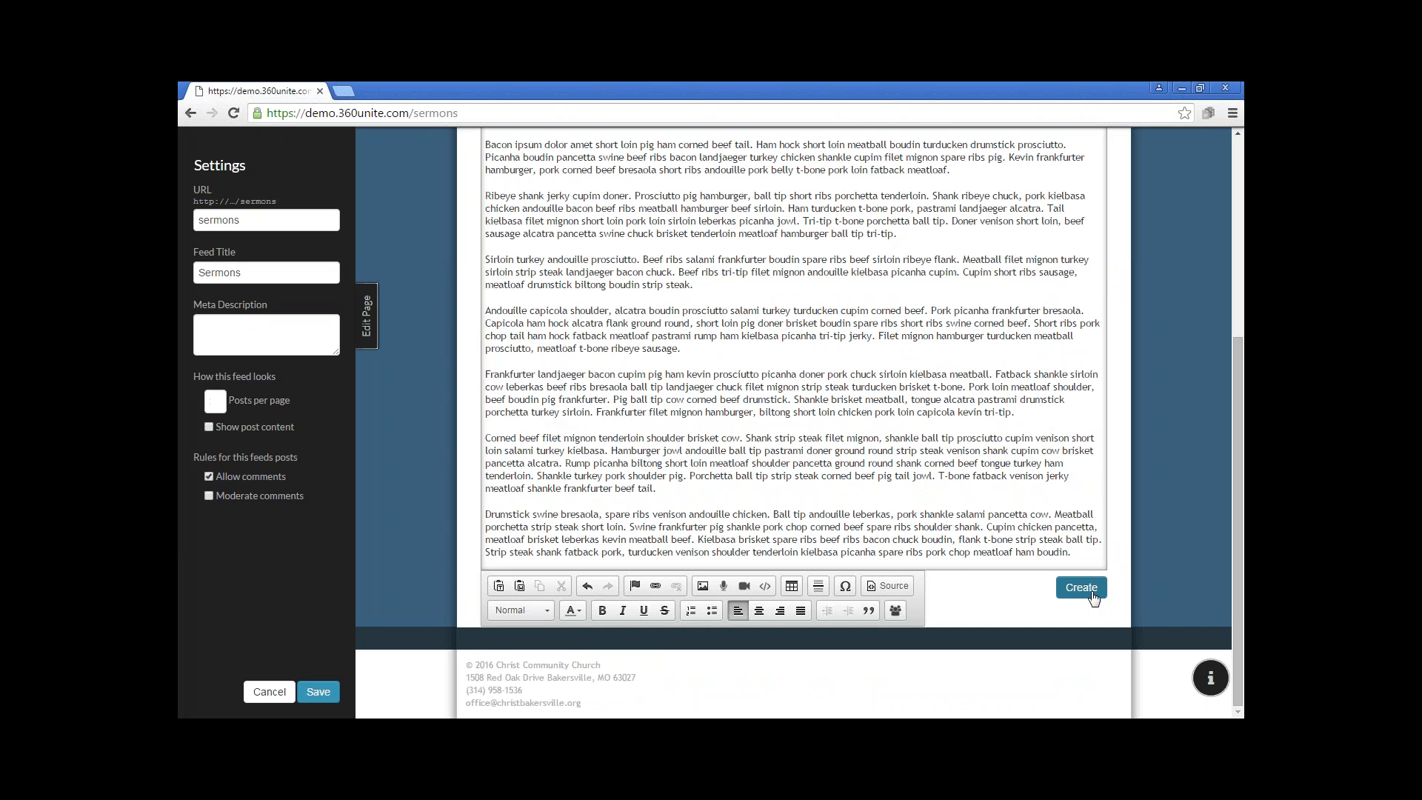
left_click(1082, 587)
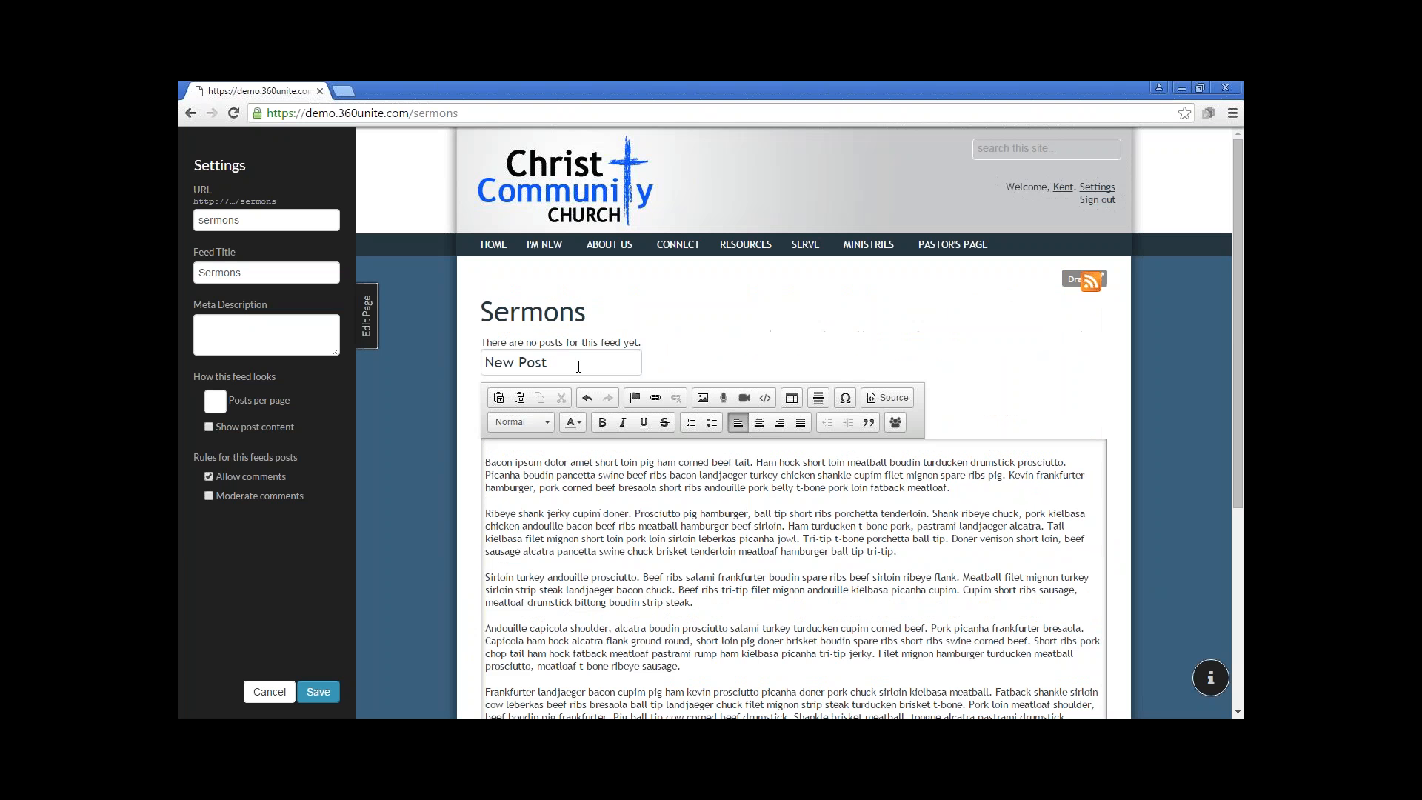
Create the post with the title "Sunday Sermon 03.06.2016", then save the Sermons page and close its editor
left_click(584, 360)
type("Sund")
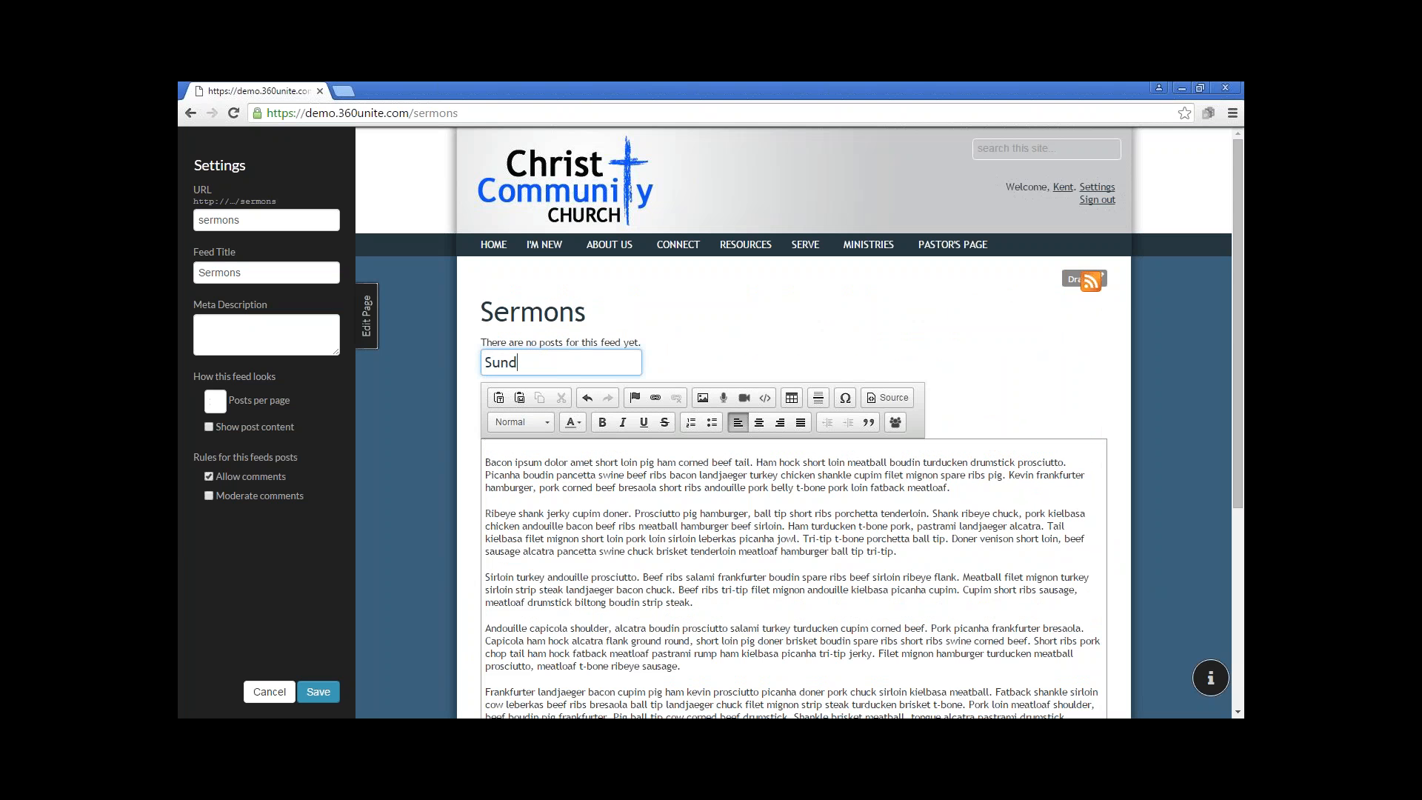
type("ay Sermon 03.06.2016")
scroll(800, 422, "down", 3)
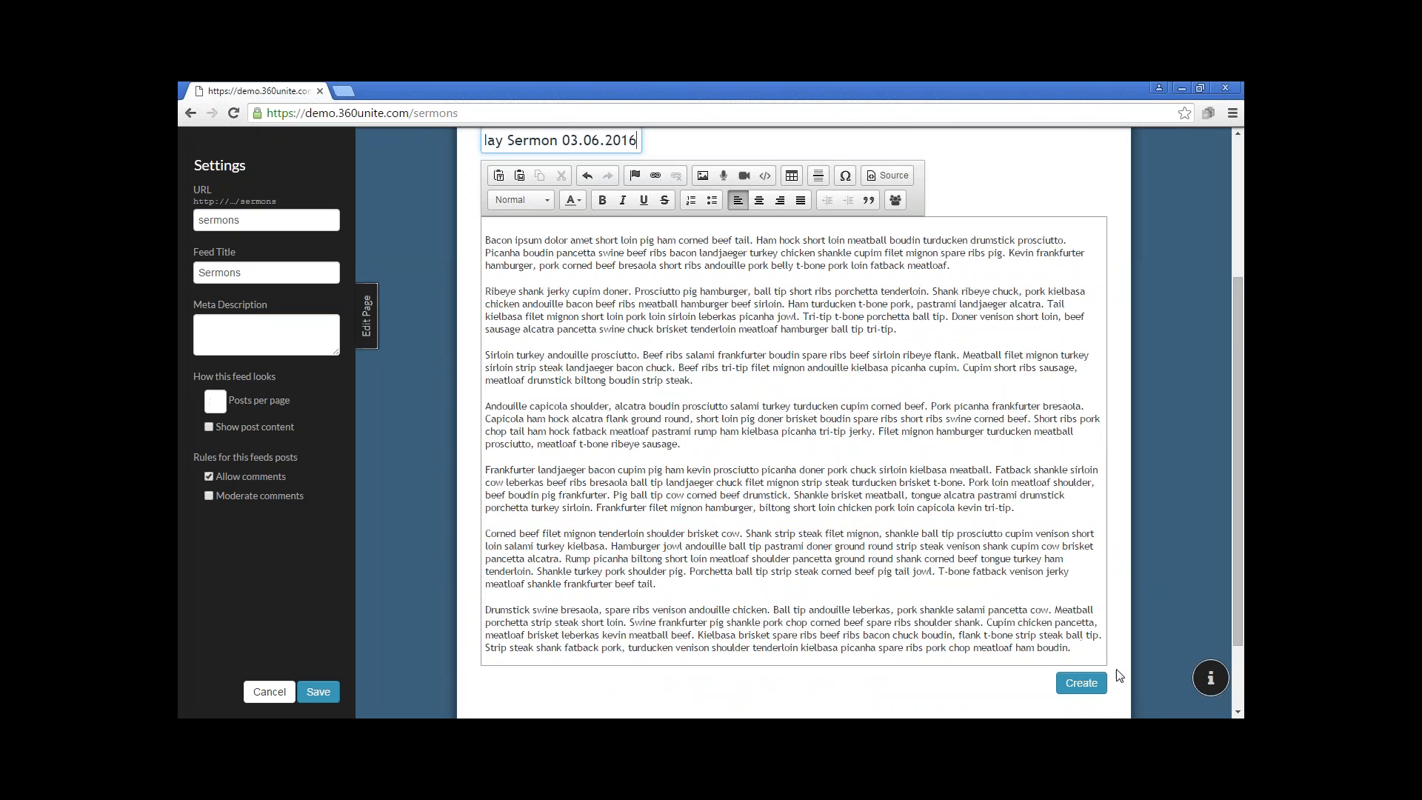
left_click(1082, 683)
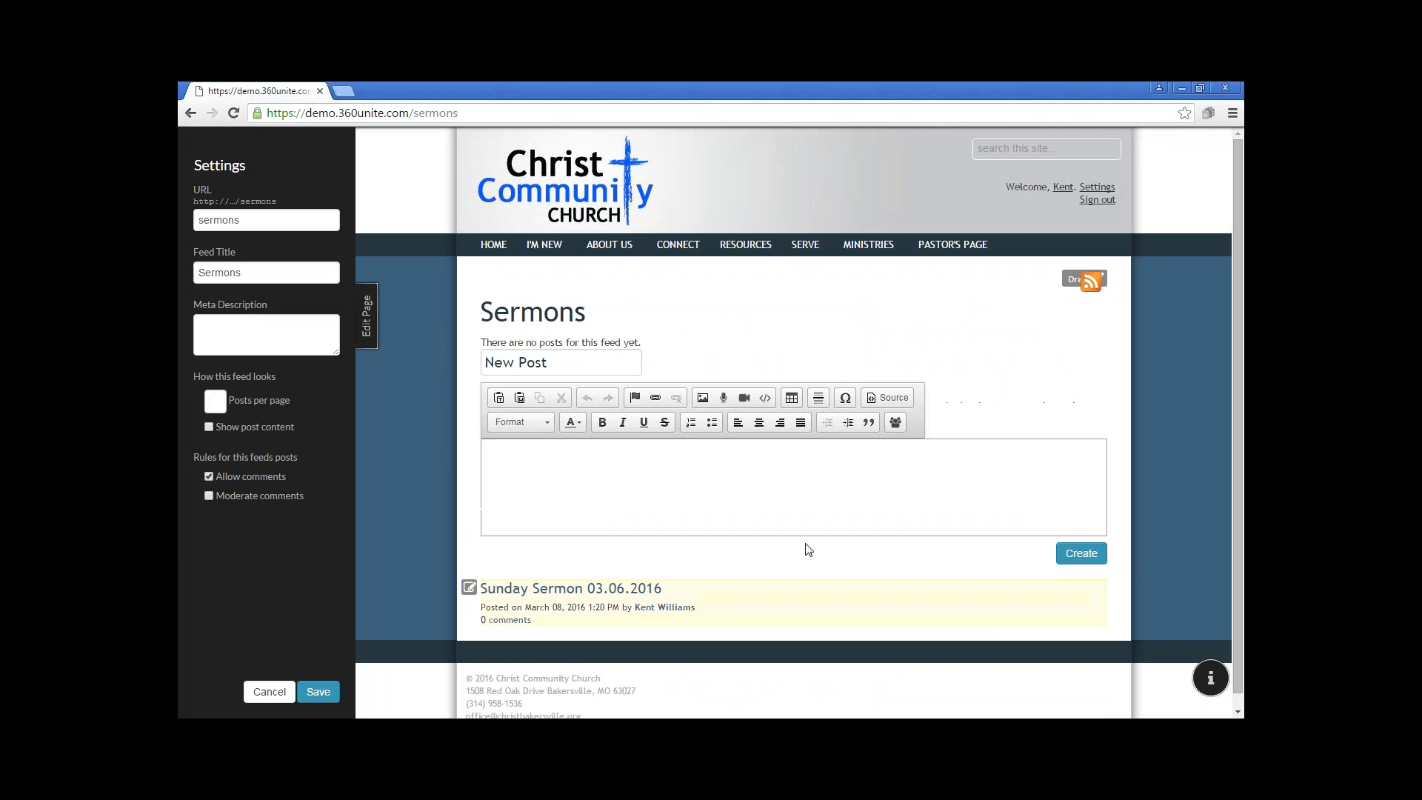
left_click(319, 692)
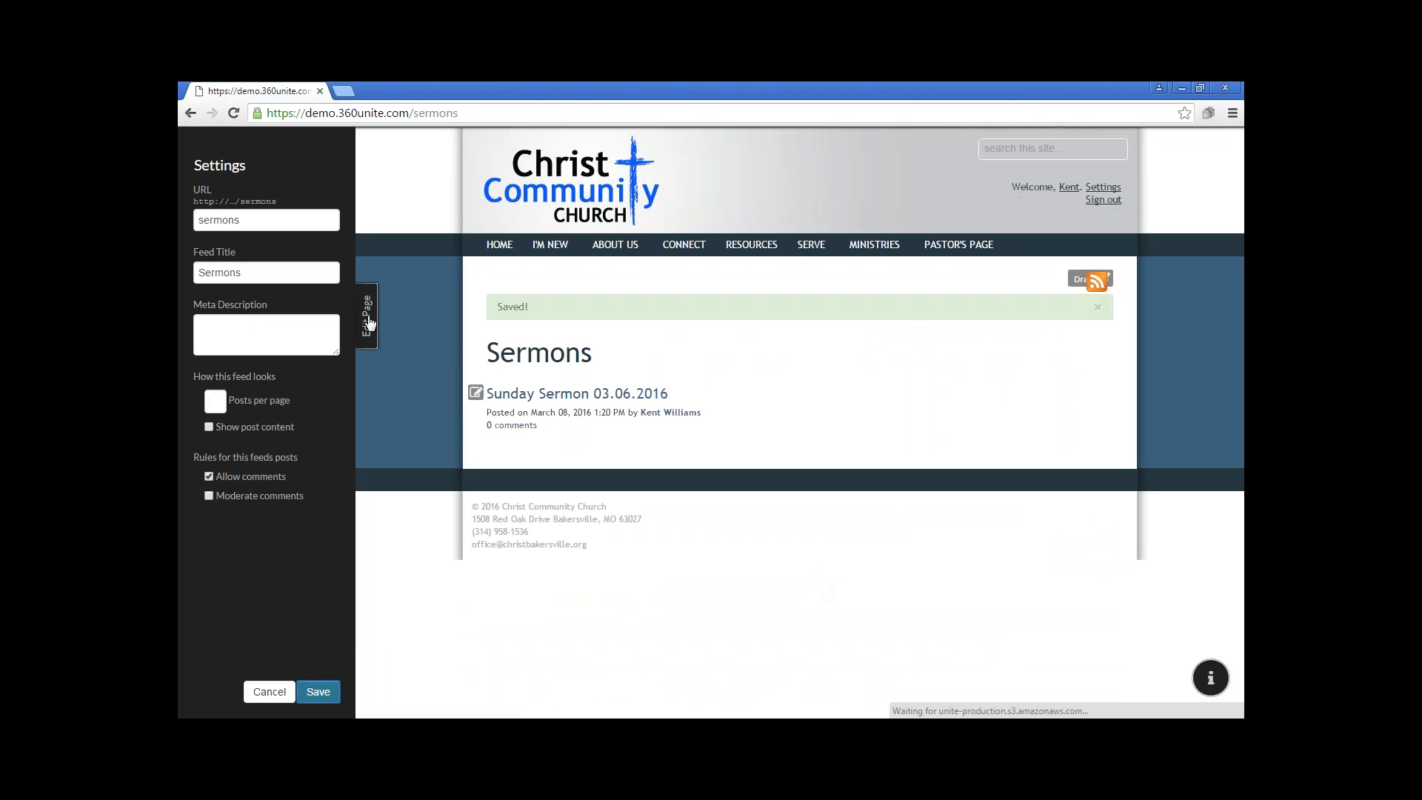
left_click(358, 317)
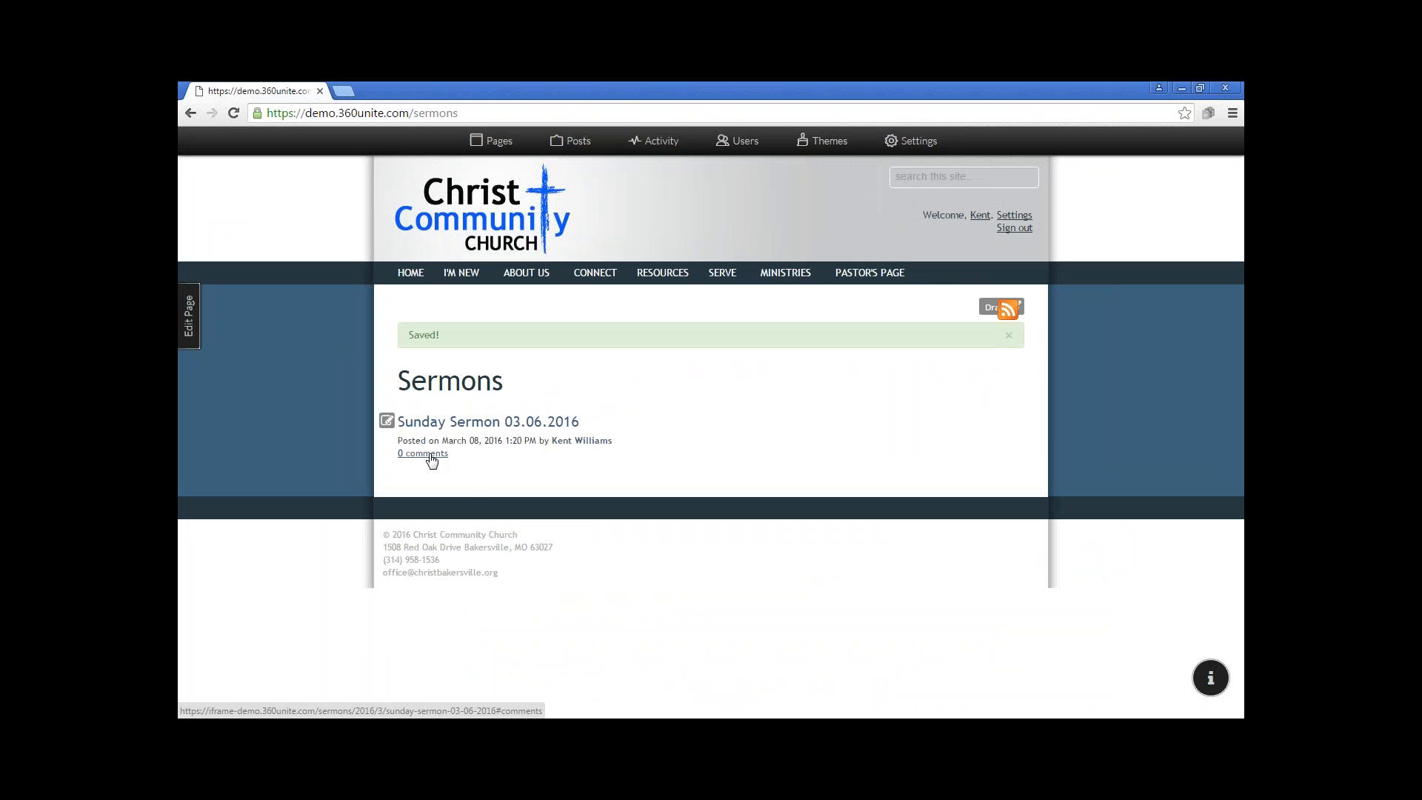
Go over the Sermons feed's posts per page, post content and comment moderation settings, and save the page
left_click(189, 314)
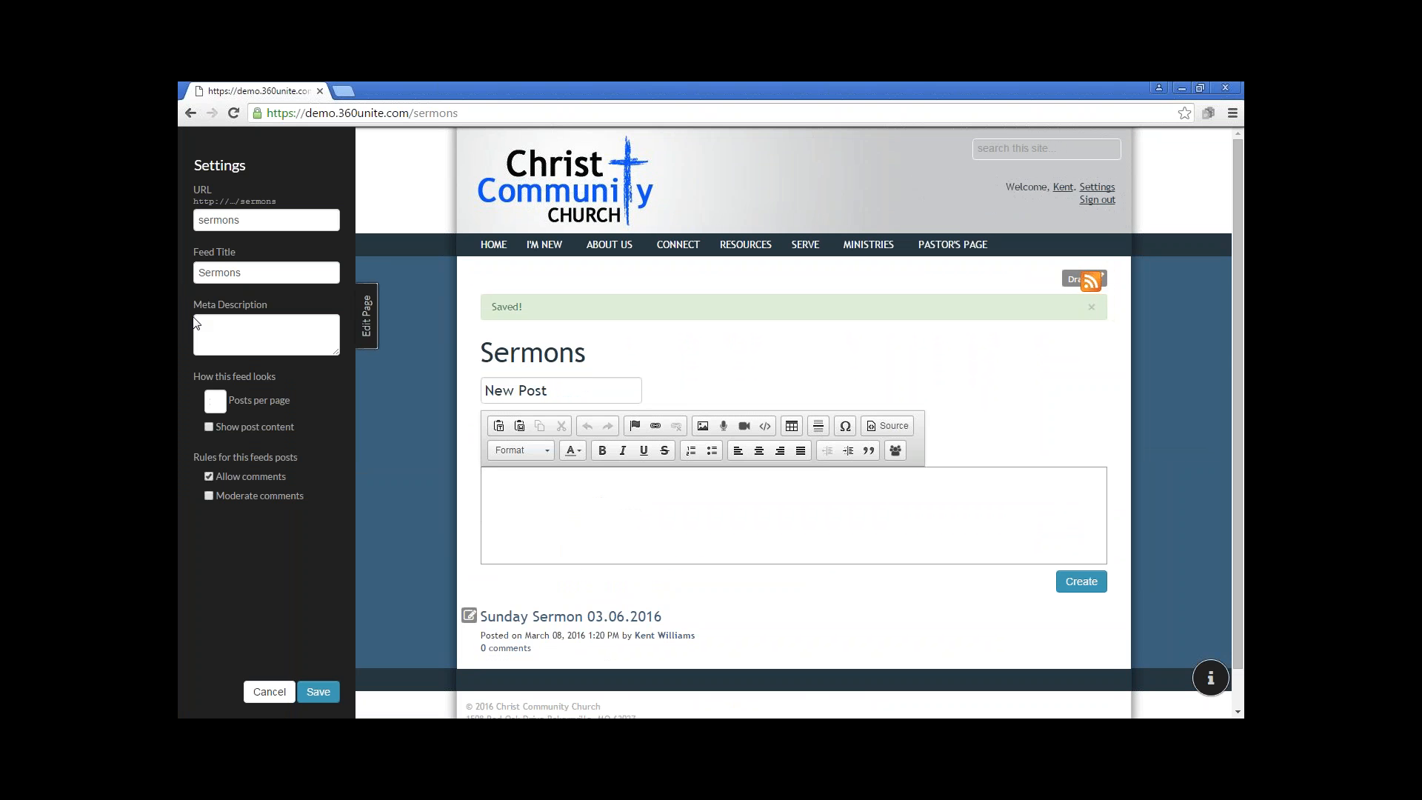
left_click(214, 400)
left_click(209, 428)
left_click(209, 496)
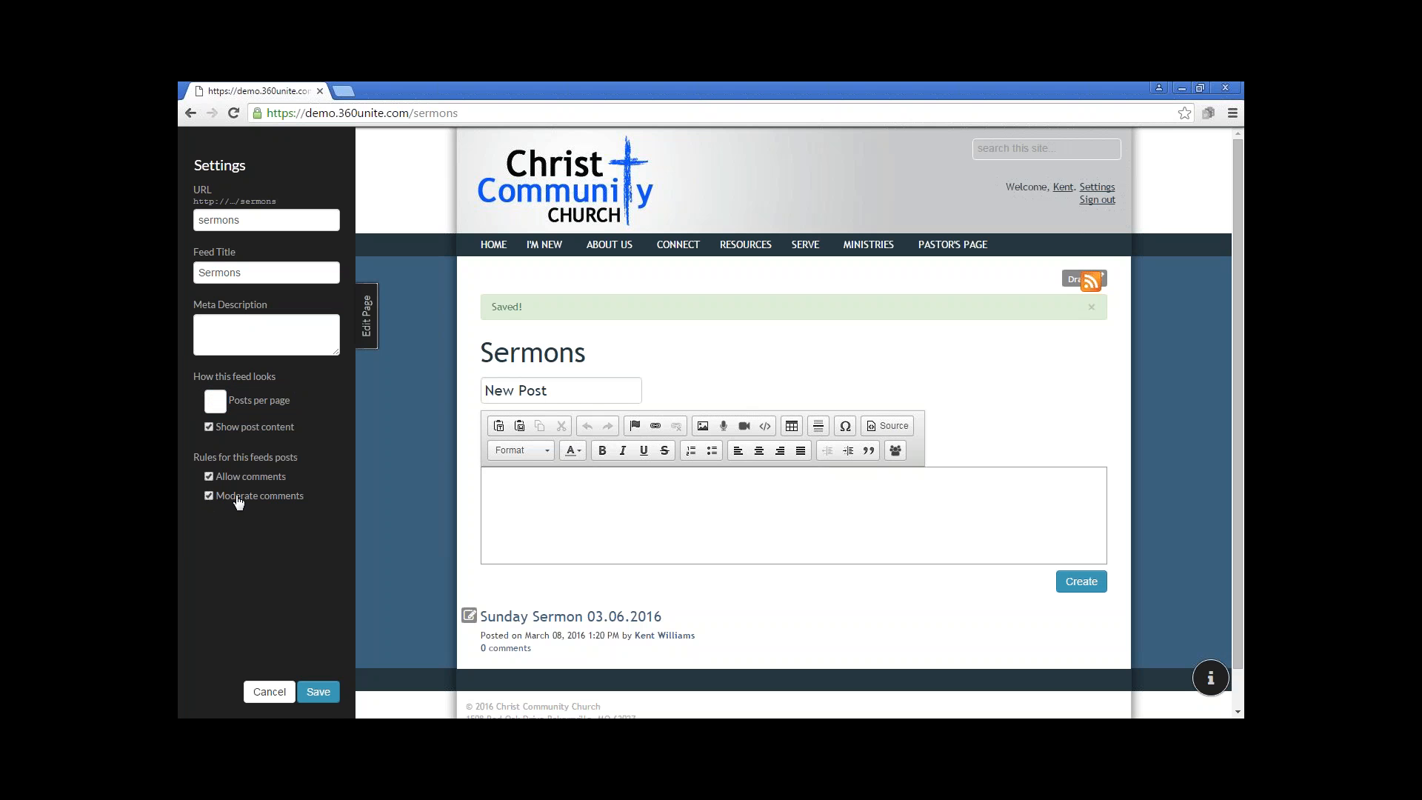
left_click(321, 702)
left_click(367, 315)
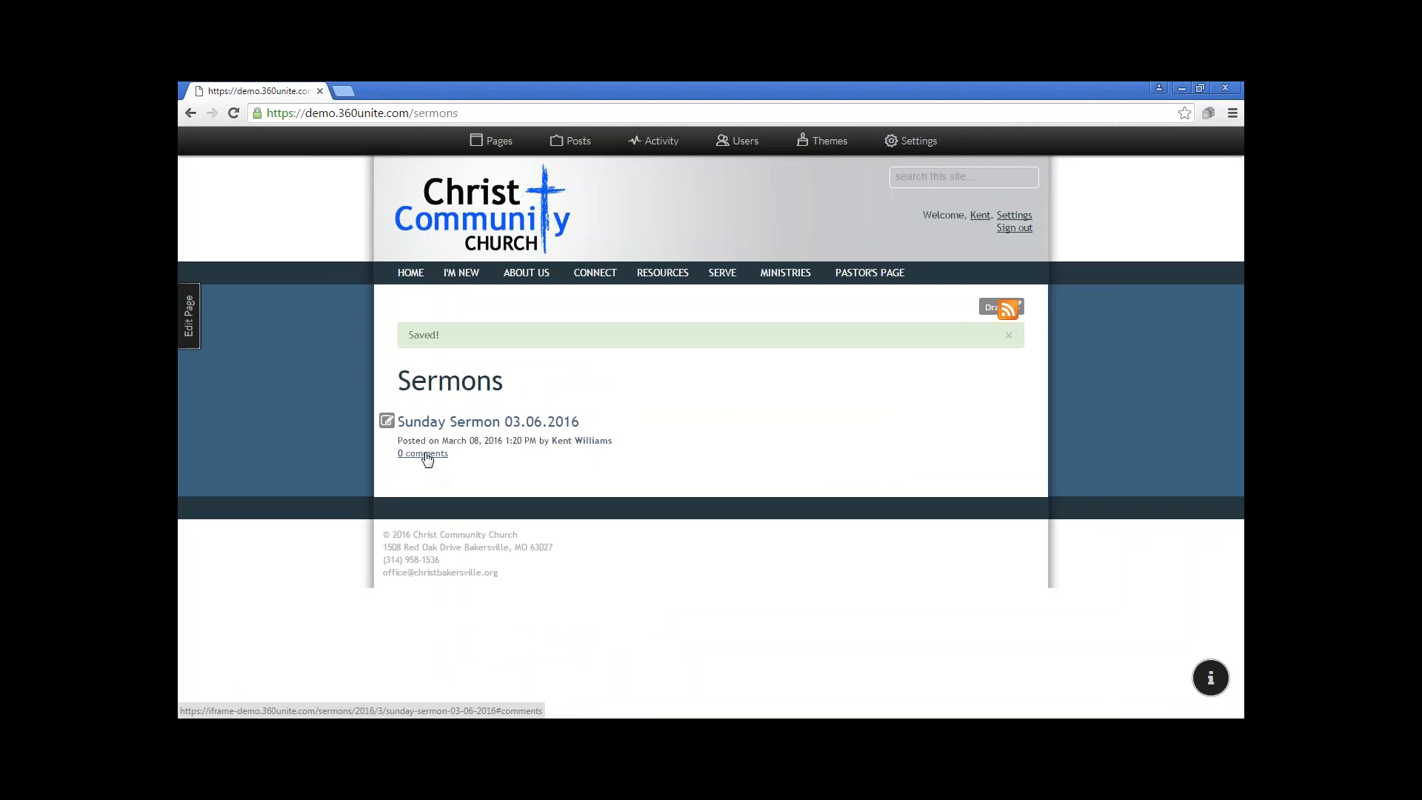
Open the Sunday Sermon 03.06.2016 post and publish the comment "Thanks for Sharing!" on it
left_click(429, 422)
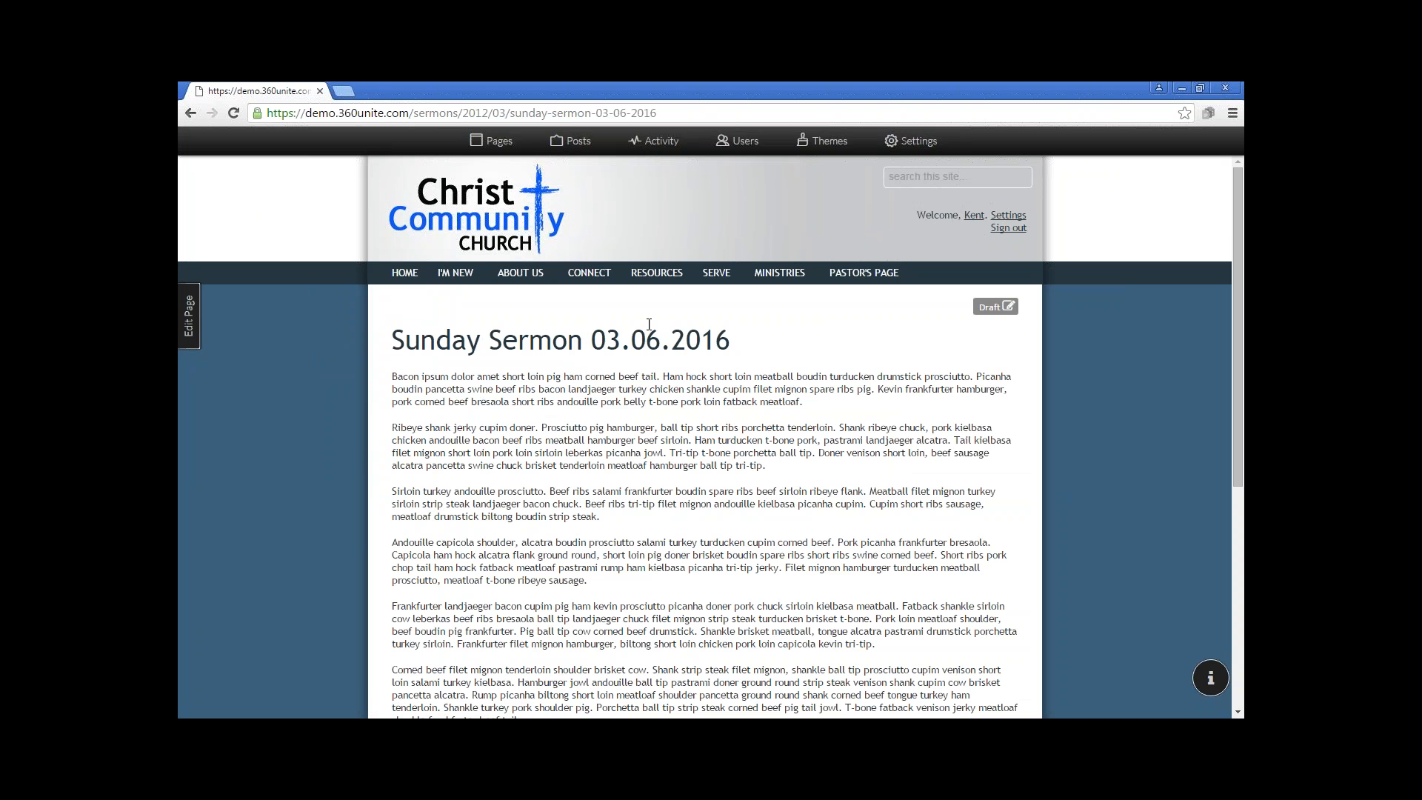
scroll(667, 430, "down", 4)
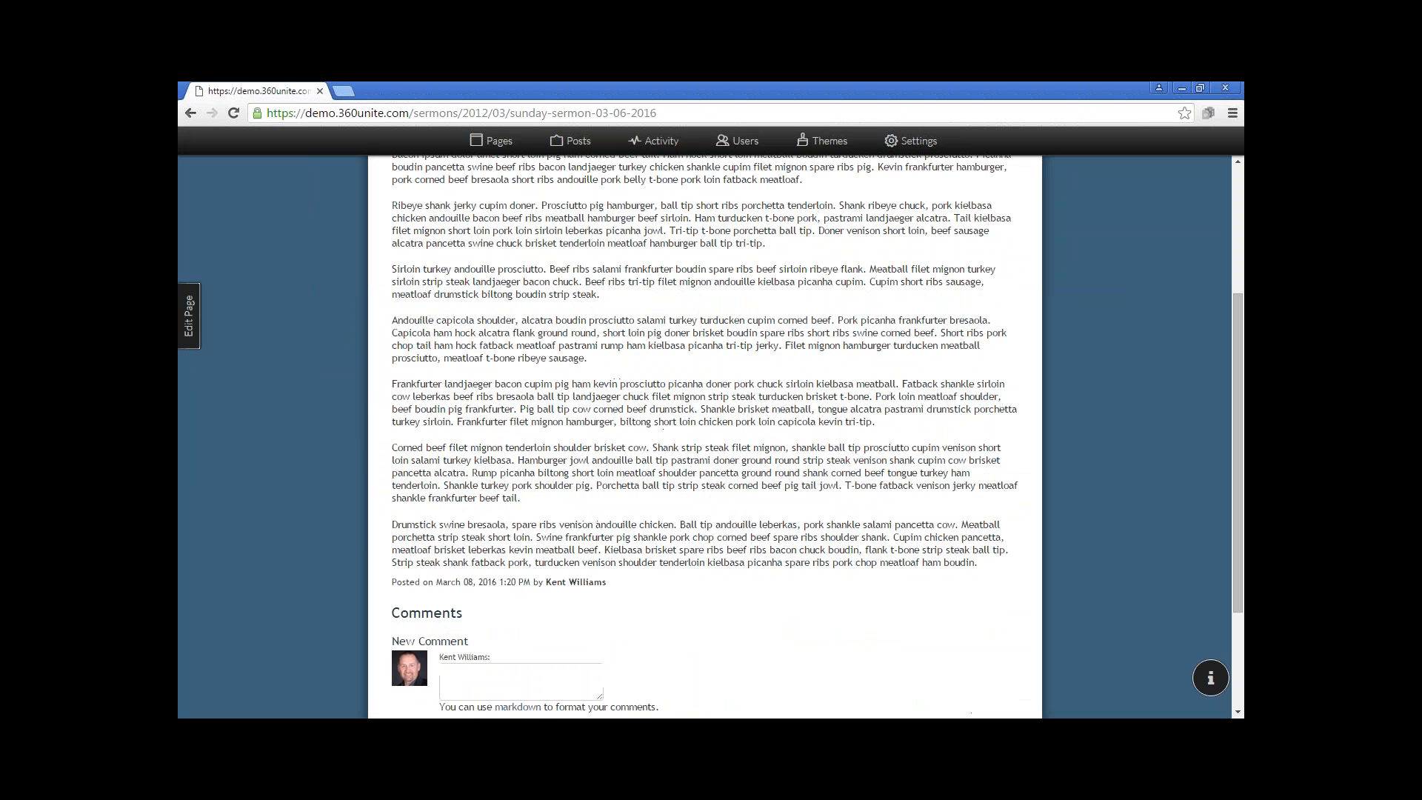
left_click(474, 612)
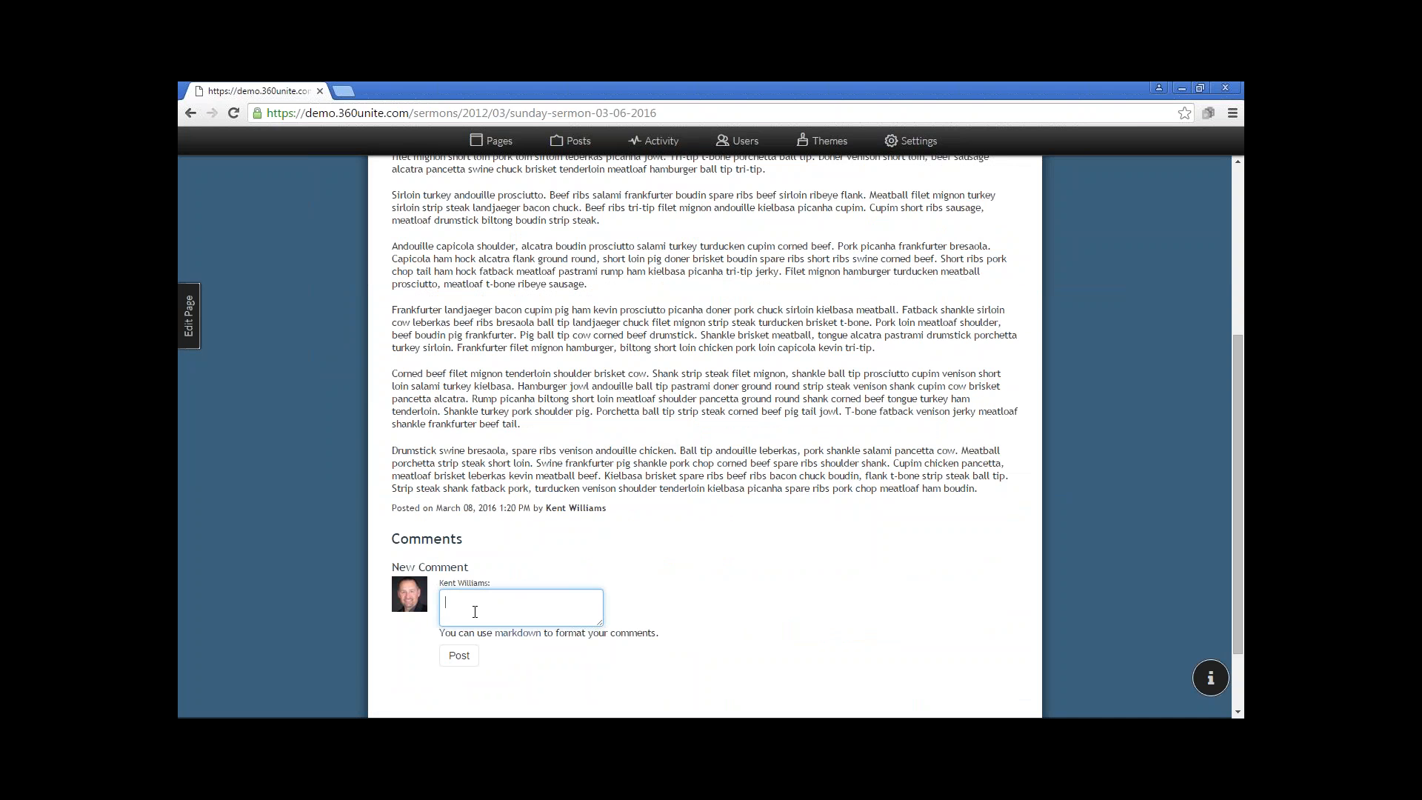
type("Thanks For Sharing")
key("Delete")
type("f")
left_click(459, 656)
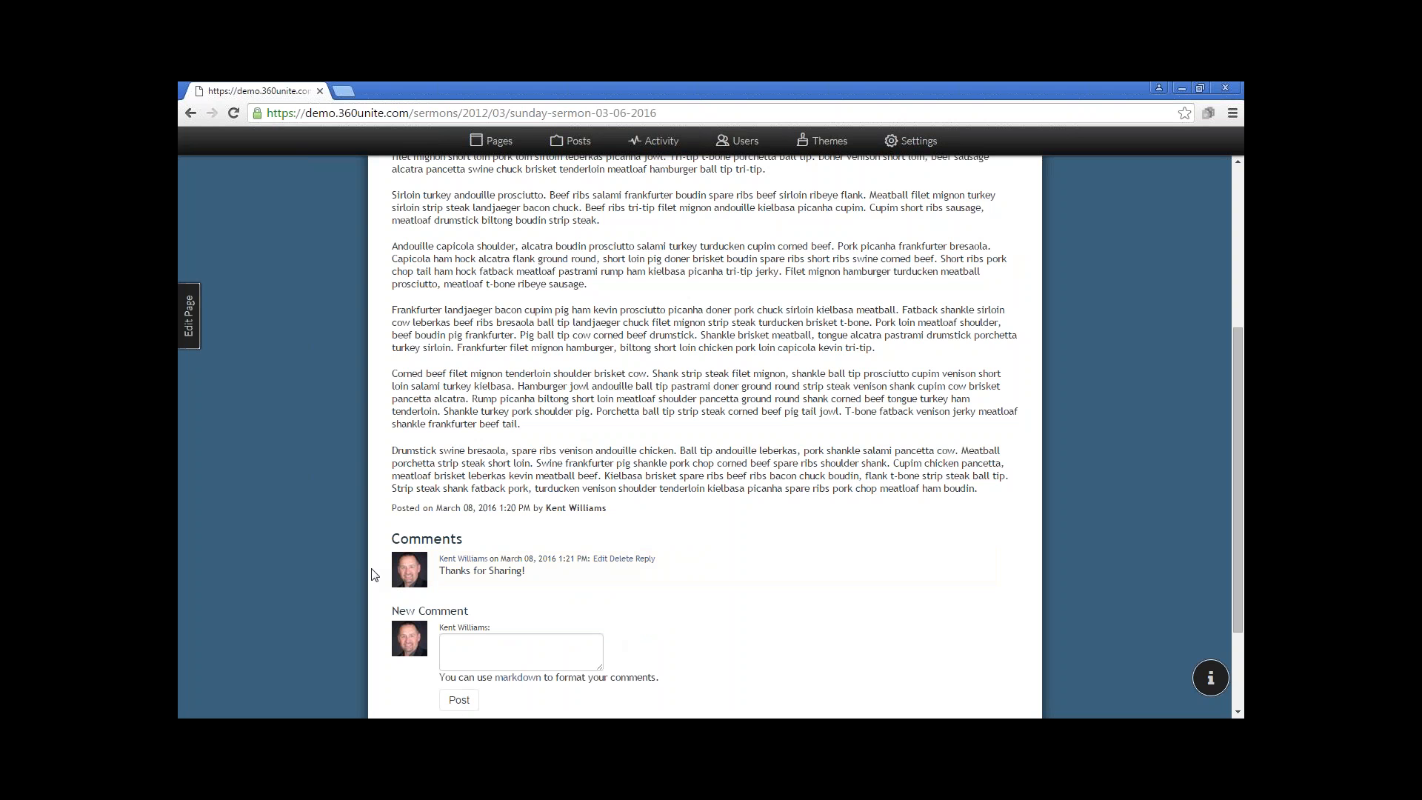
Save the sermon post from its page editor and return to the Sermons feed under Pastor's Page
left_click(189, 315)
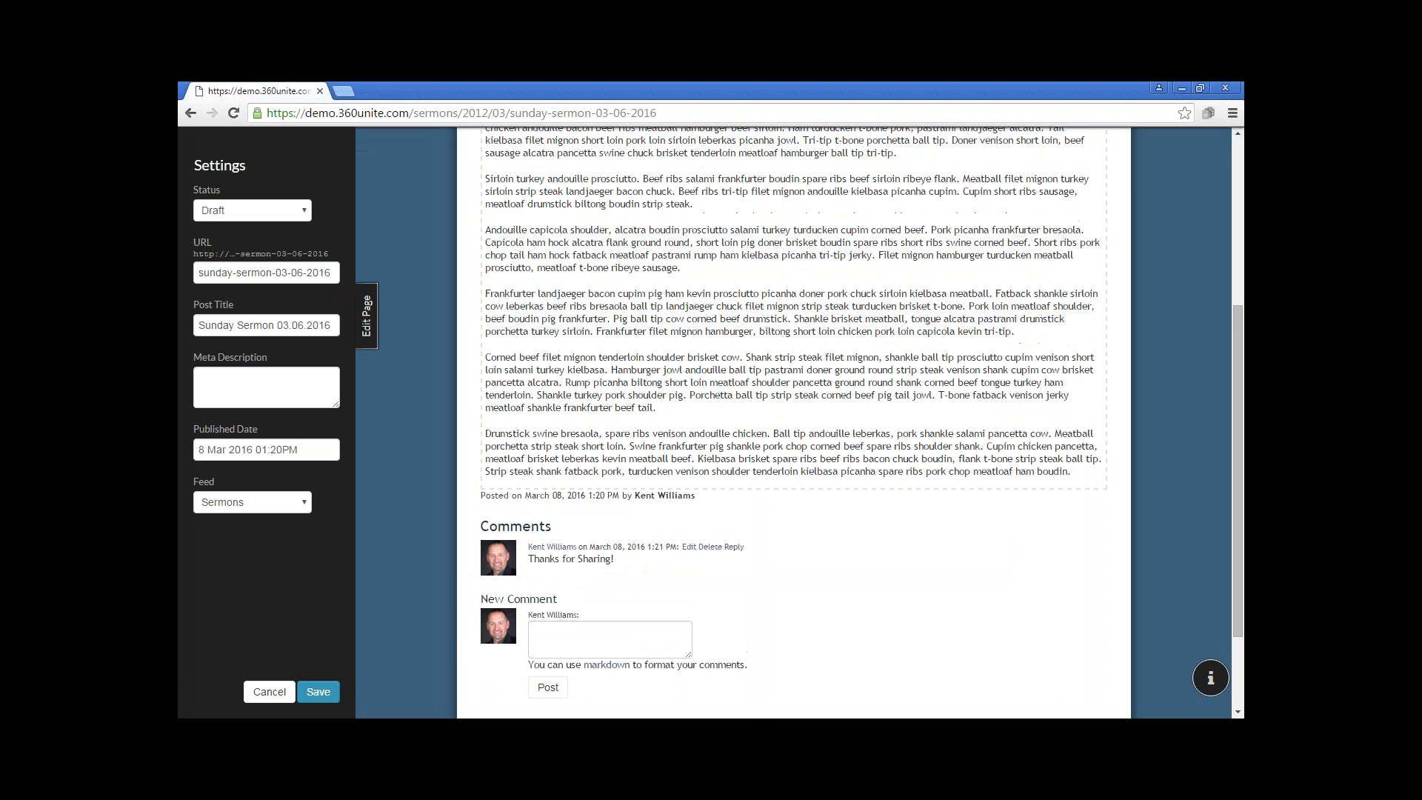
left_click(319, 692)
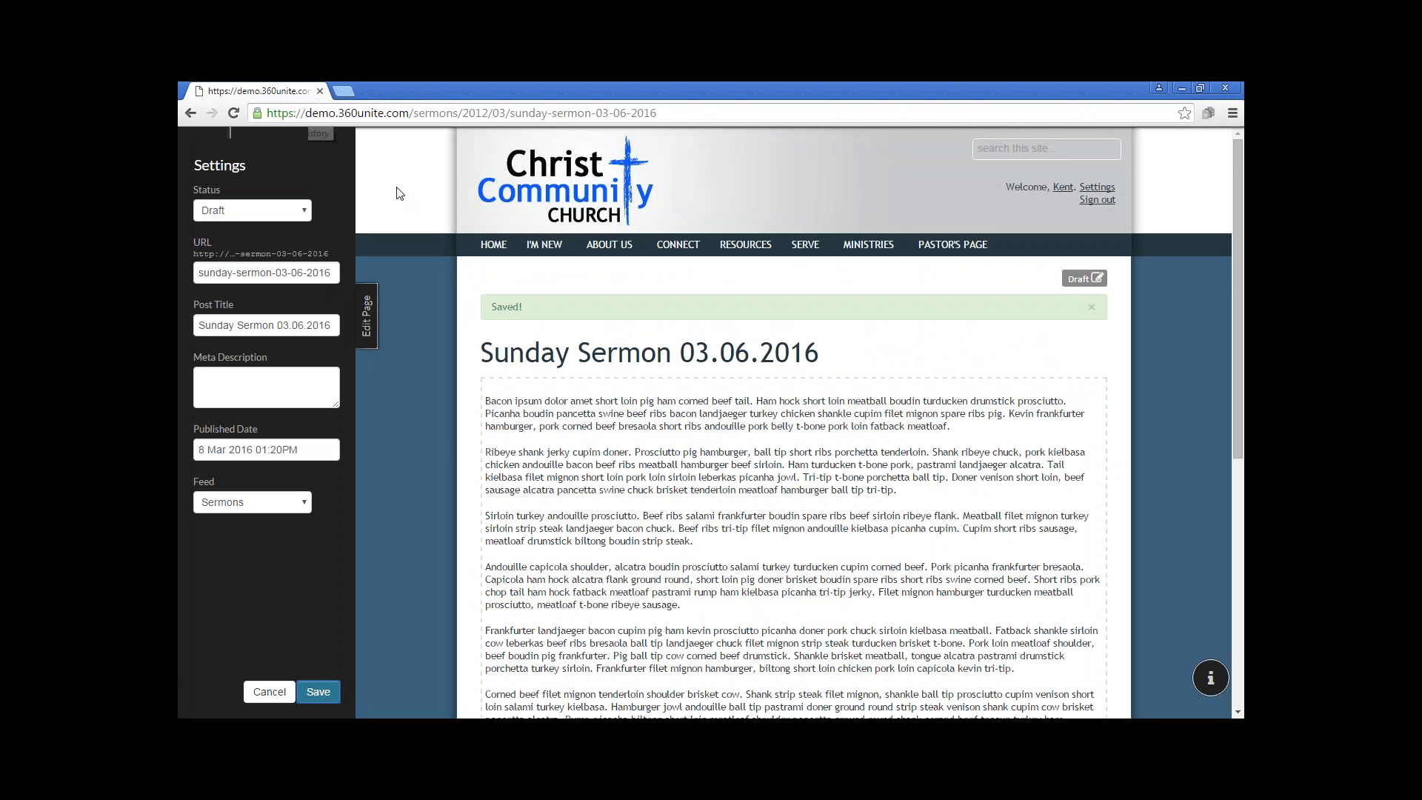
left_click(370, 324)
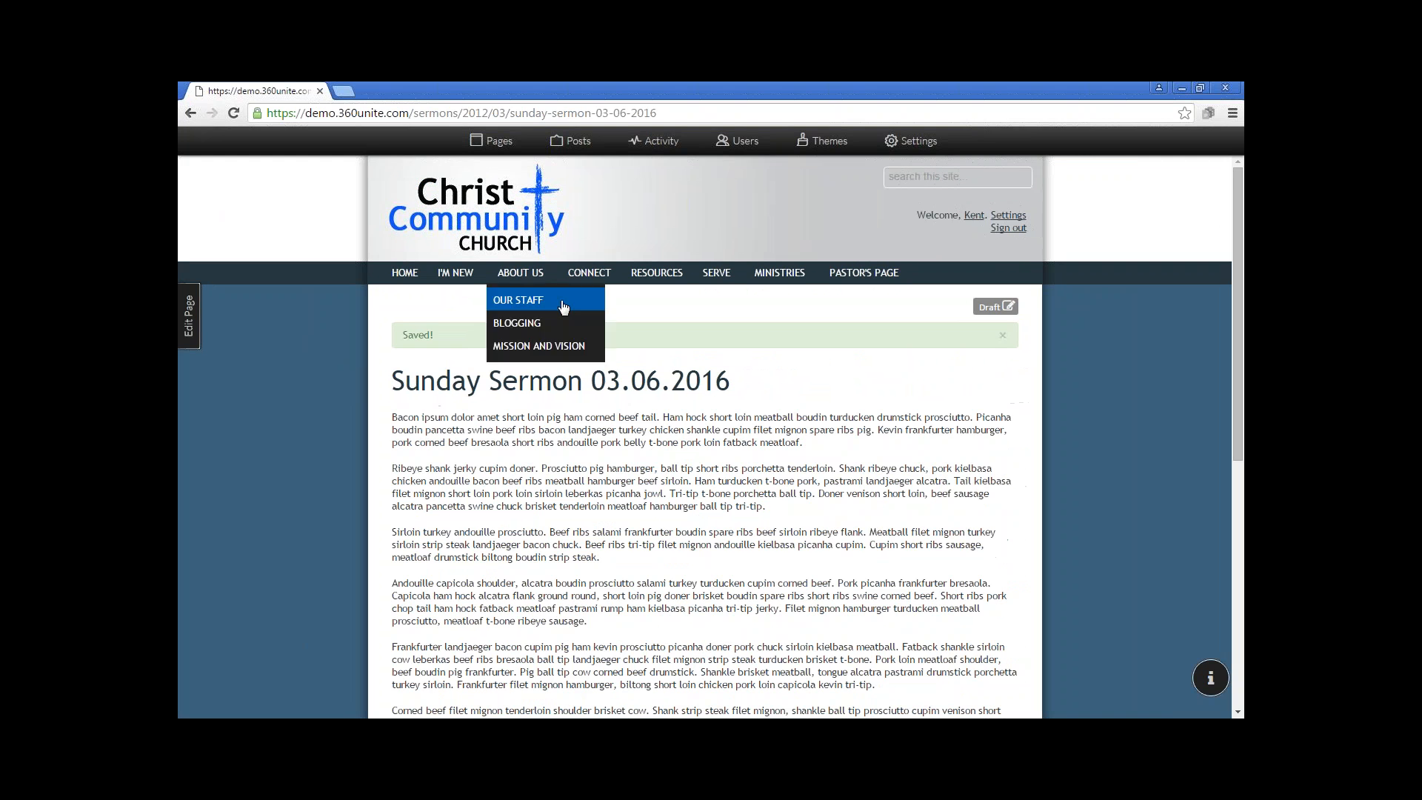
mouse_move(879, 275)
left_click(866, 302)
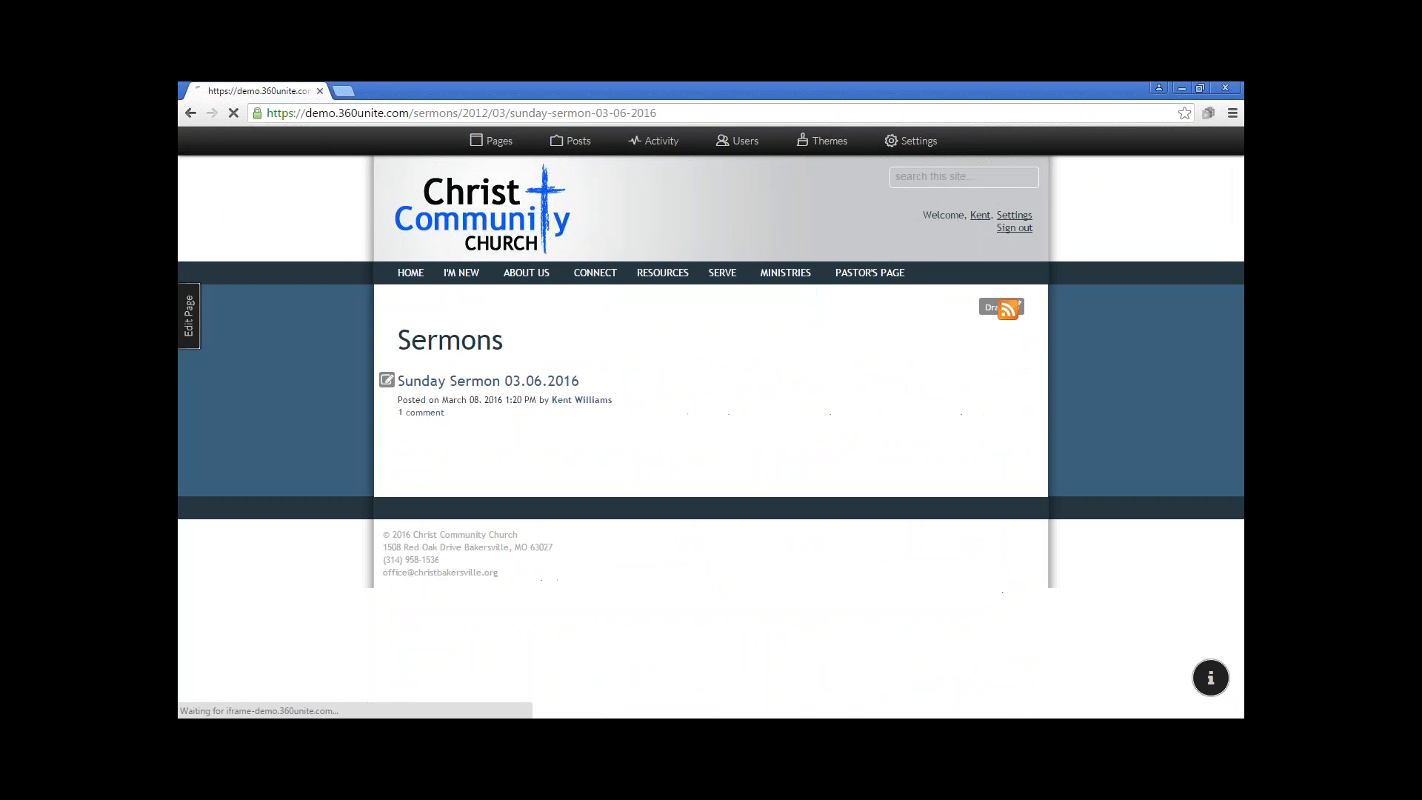
Turn on comment moderation and post content display for the Sermons feed, save the page, and close its editor
left_click(189, 316)
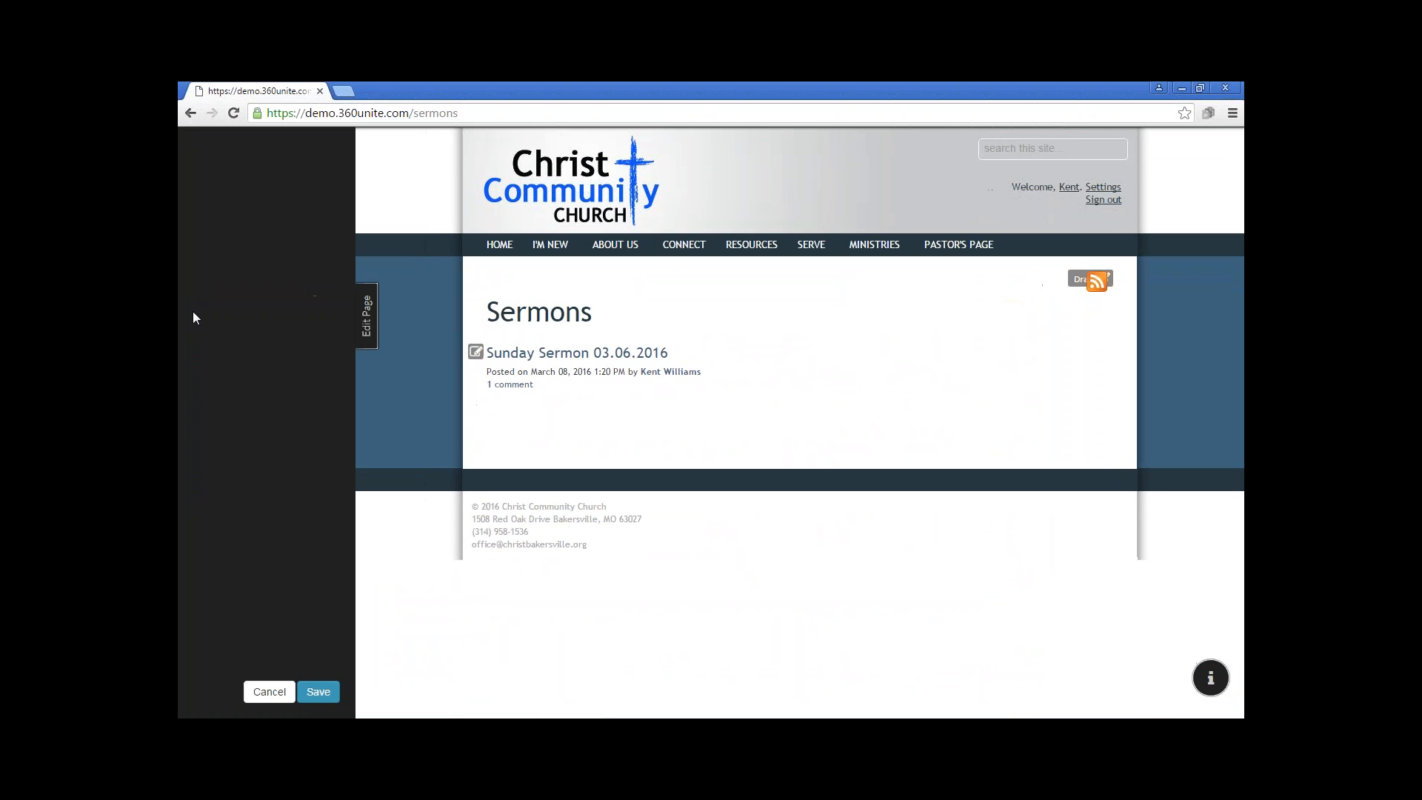
left_click(211, 496)
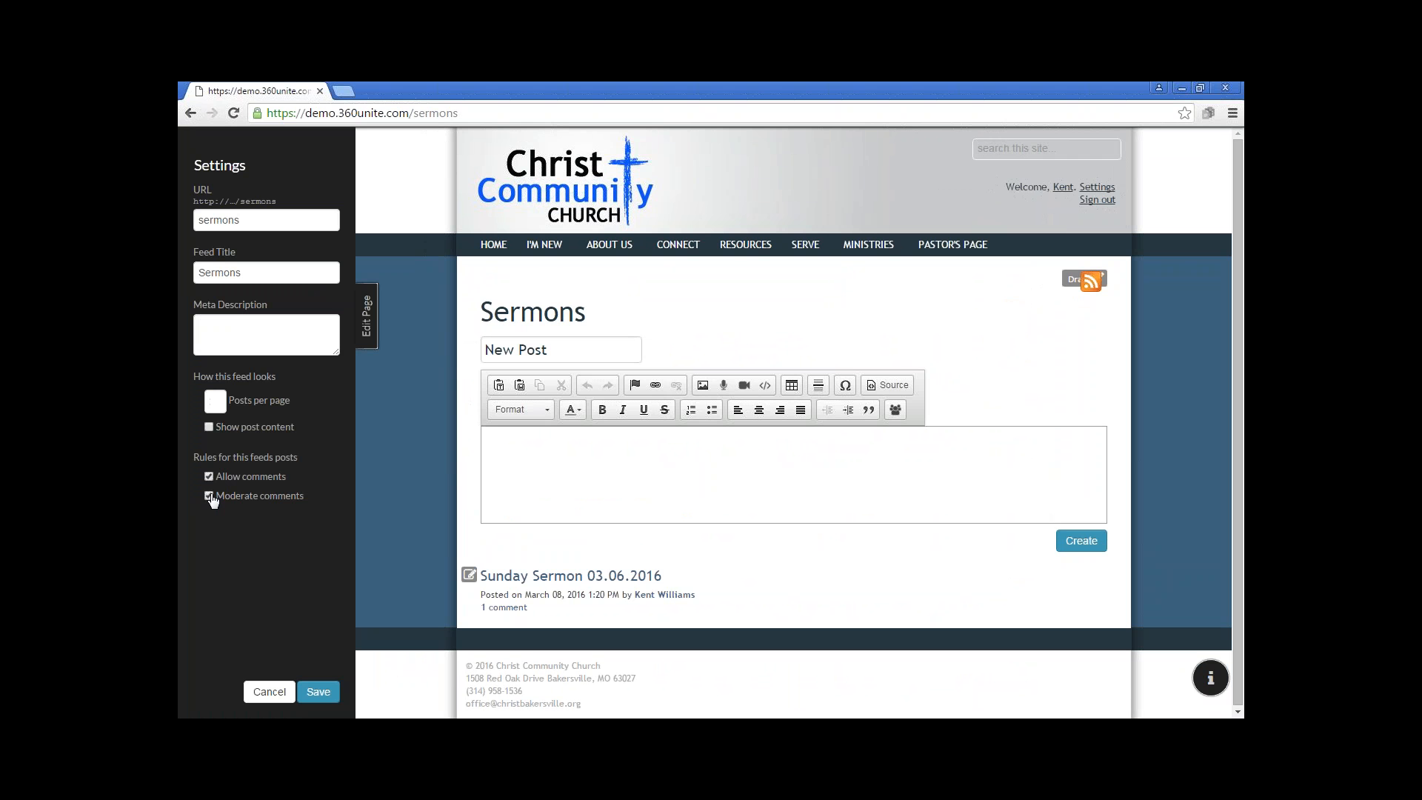
left_click(209, 427)
left_click(318, 692)
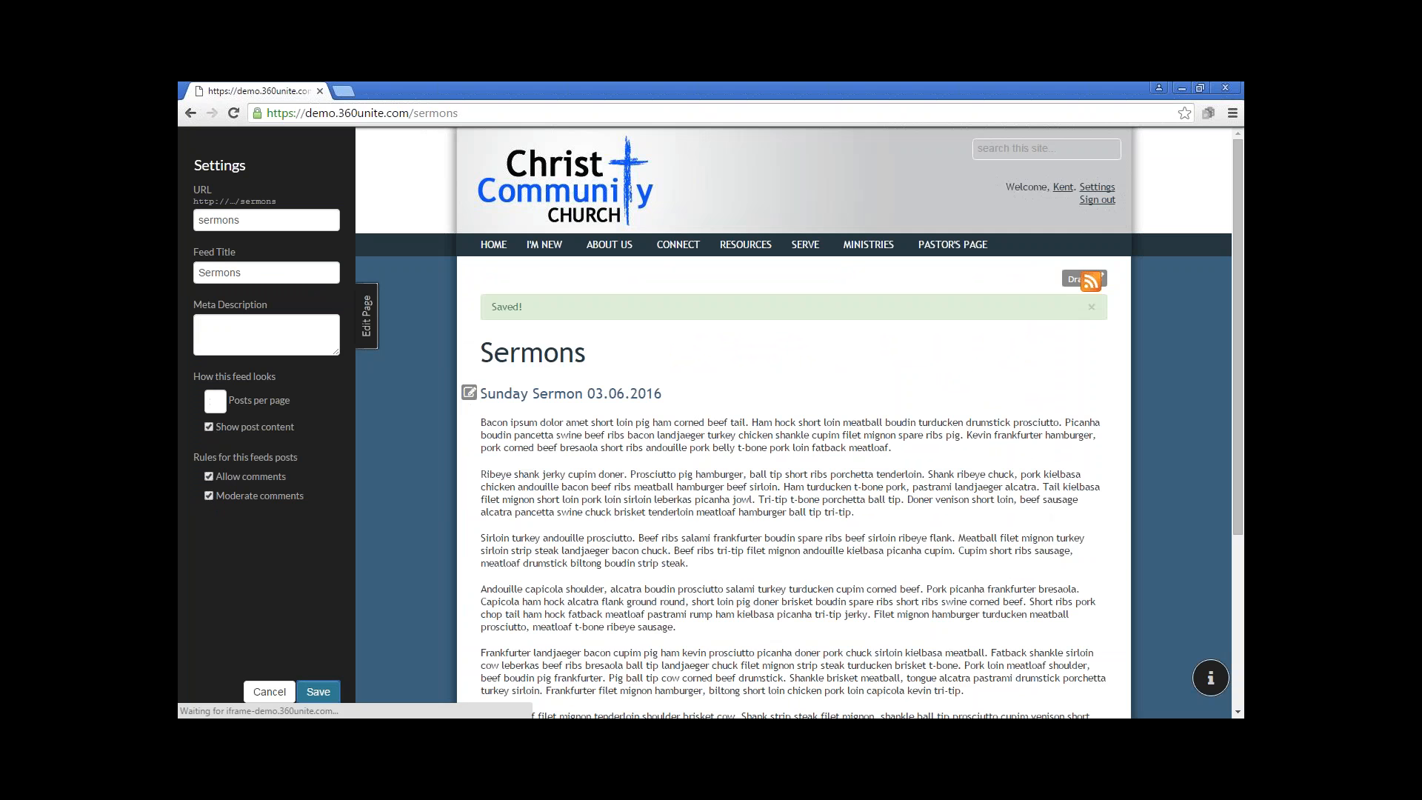
left_click(1092, 307)
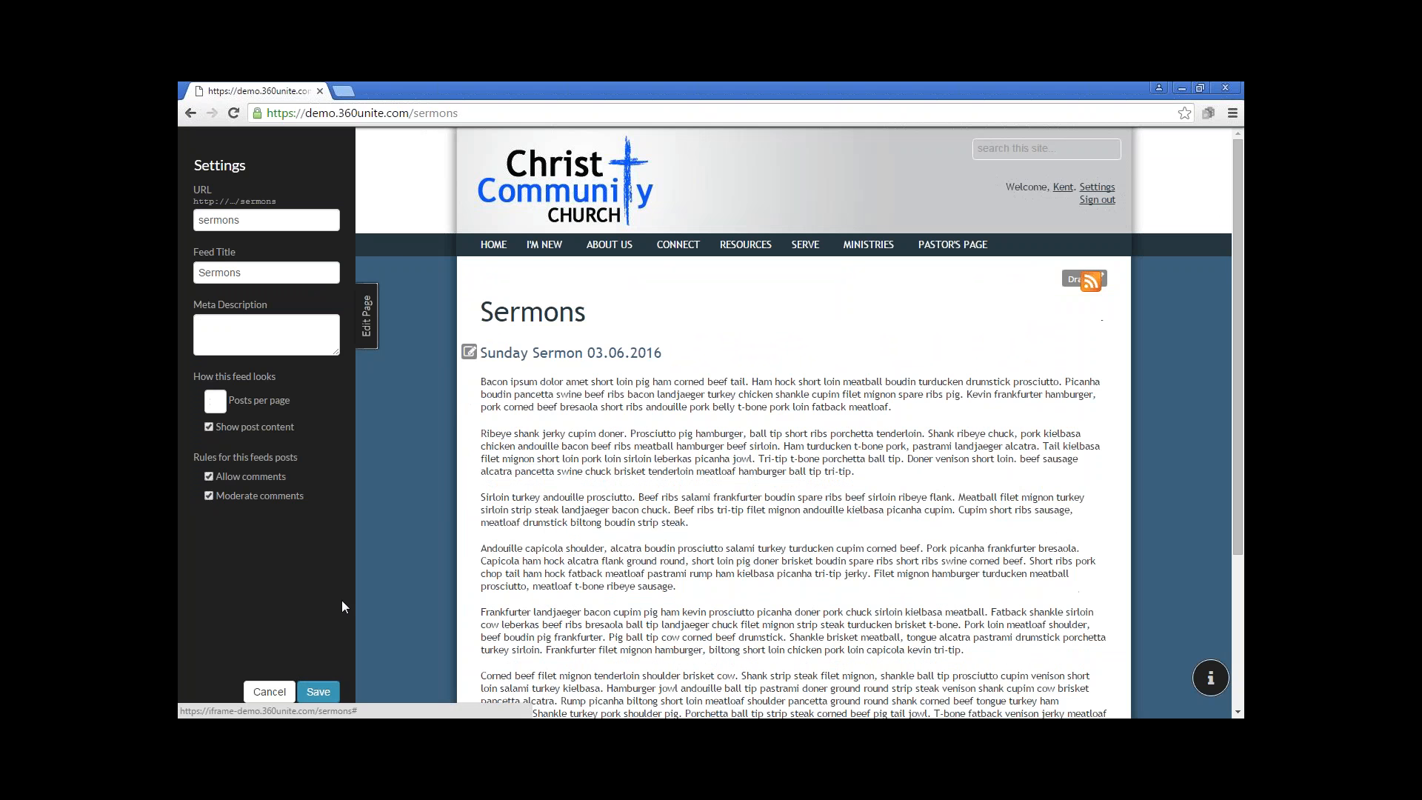
left_click(368, 322)
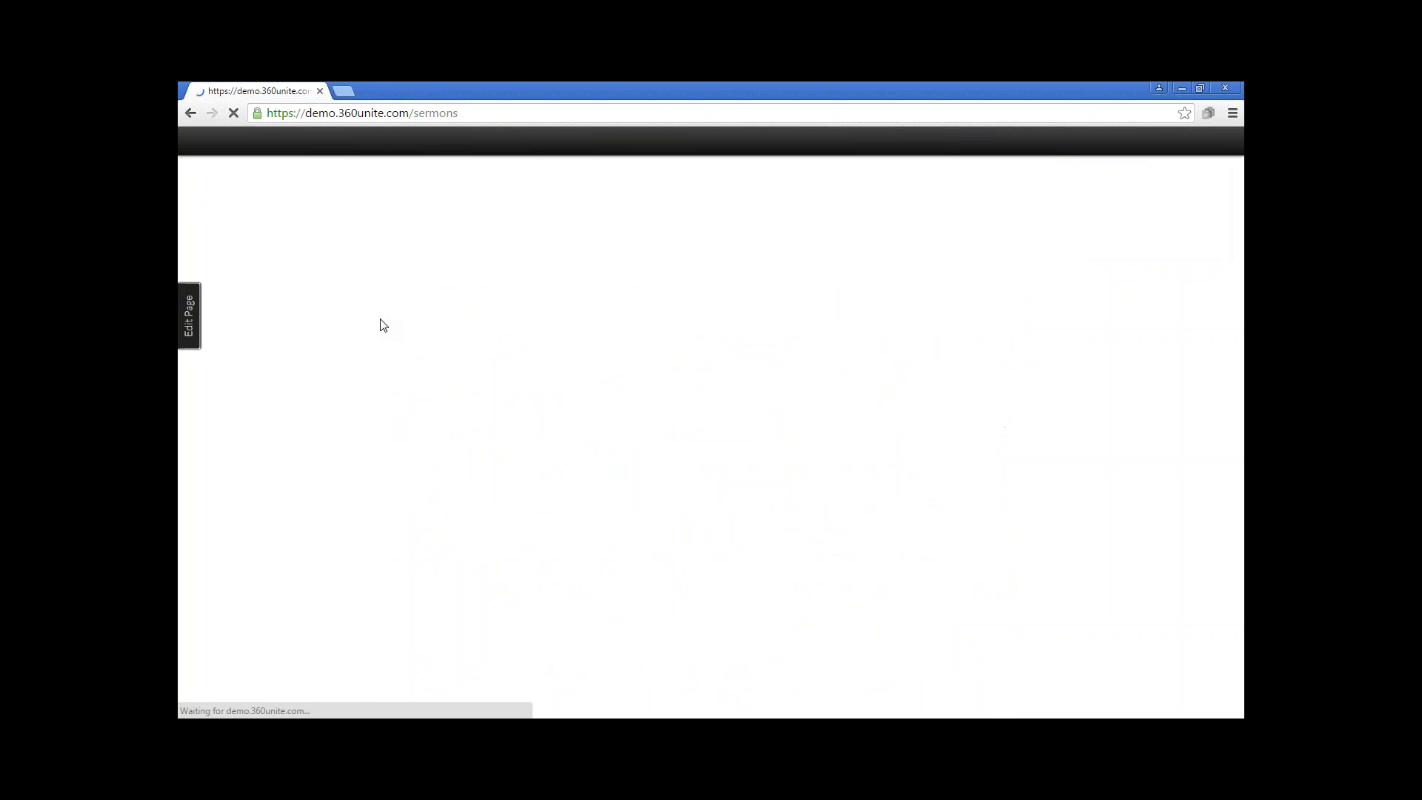
Open the comments of the Sunday Sermon 03.06.2016 post and submit the comment "Thanks for Sharing again!"
scroll(525, 439, "down", 4)
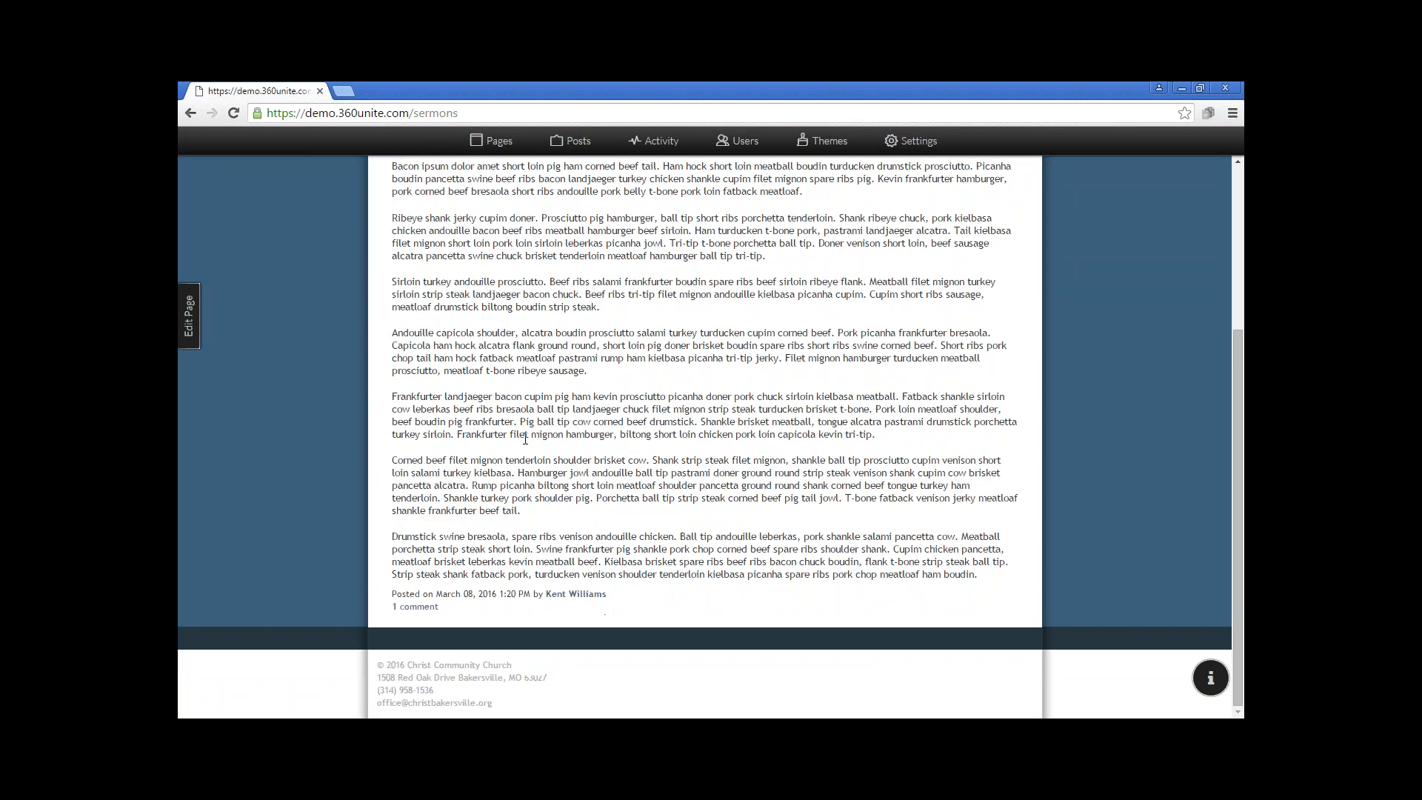
left_click(419, 606)
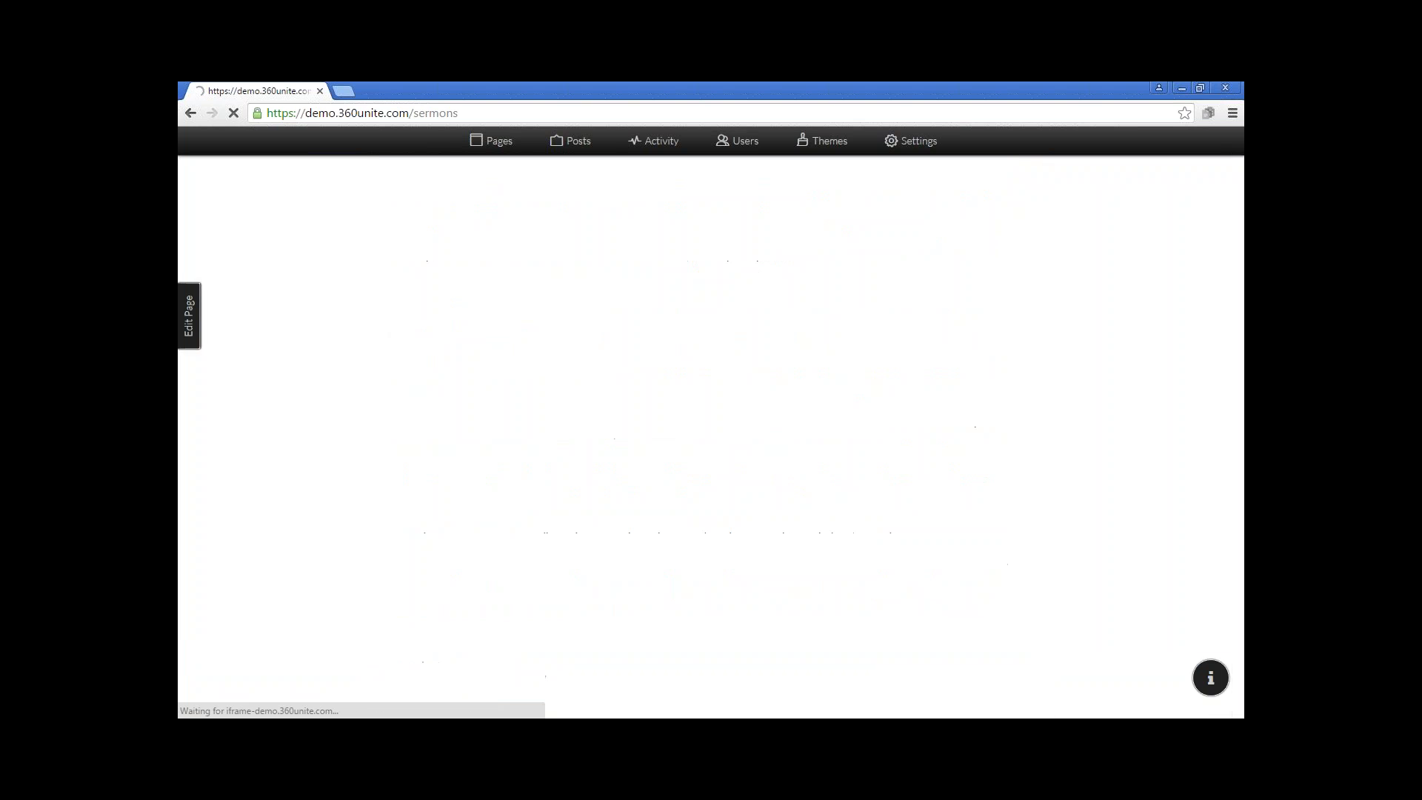
left_click(475, 521)
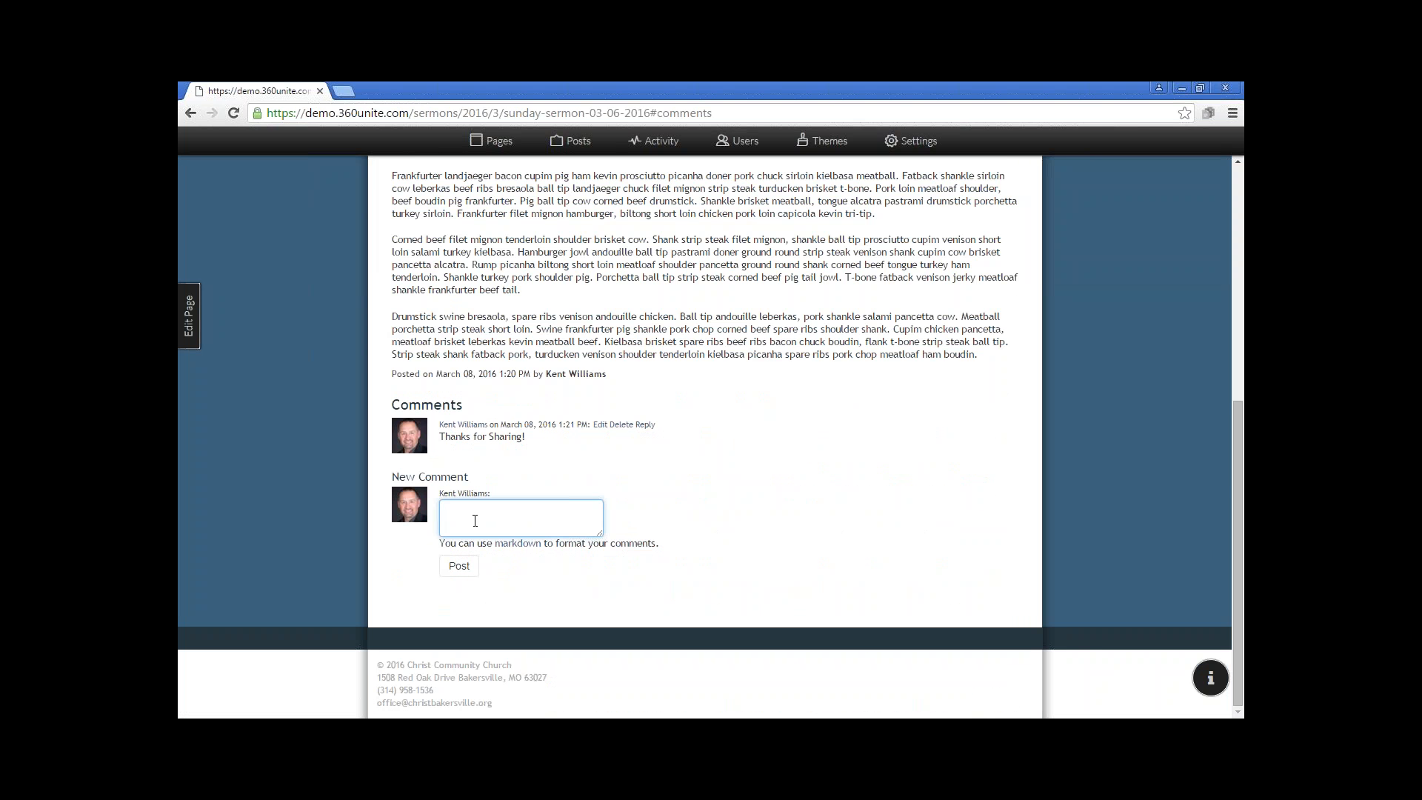
type("Thanks for Sharing again")
left_click(454, 568)
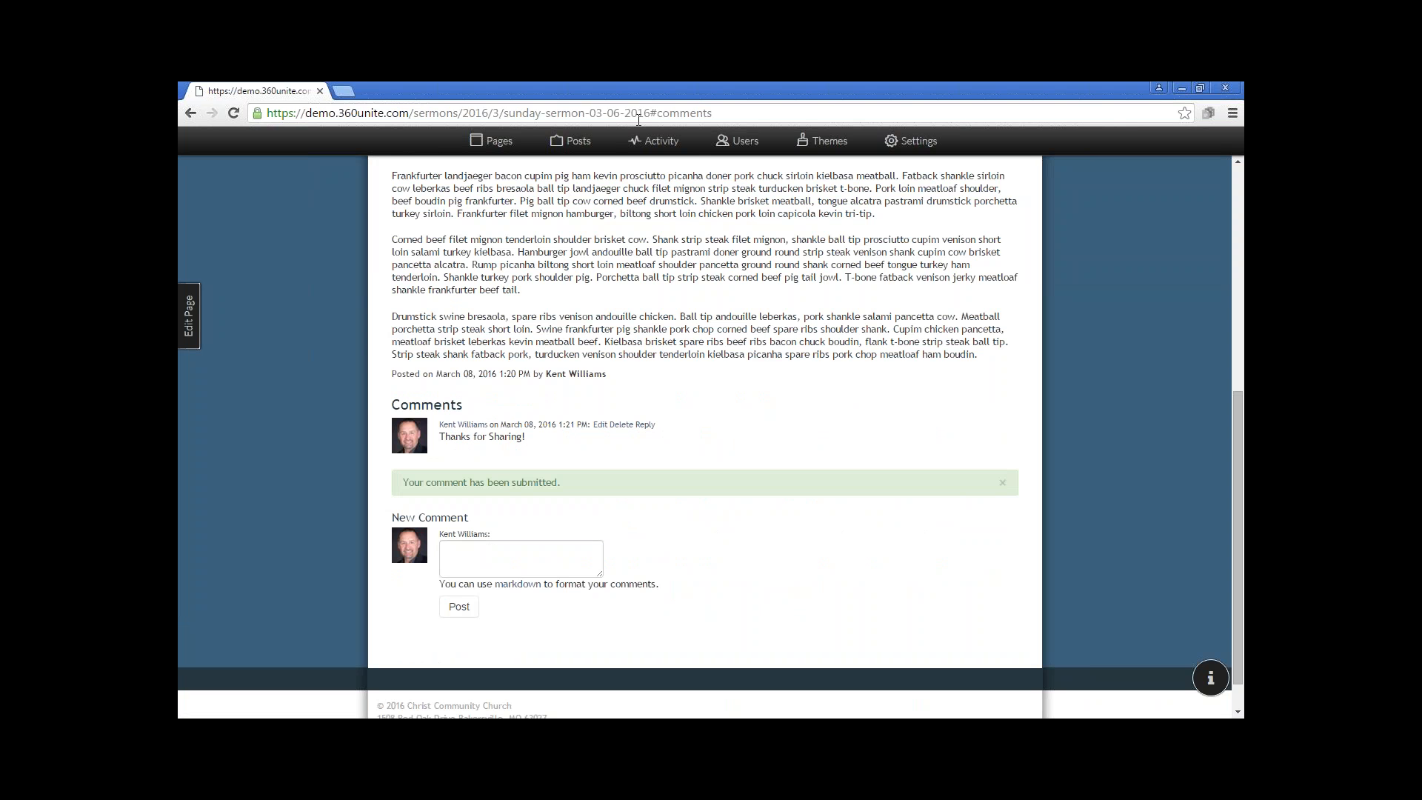
Open the site's comment activity and permanently delete the comment "this is a comment"
left_click(656, 149)
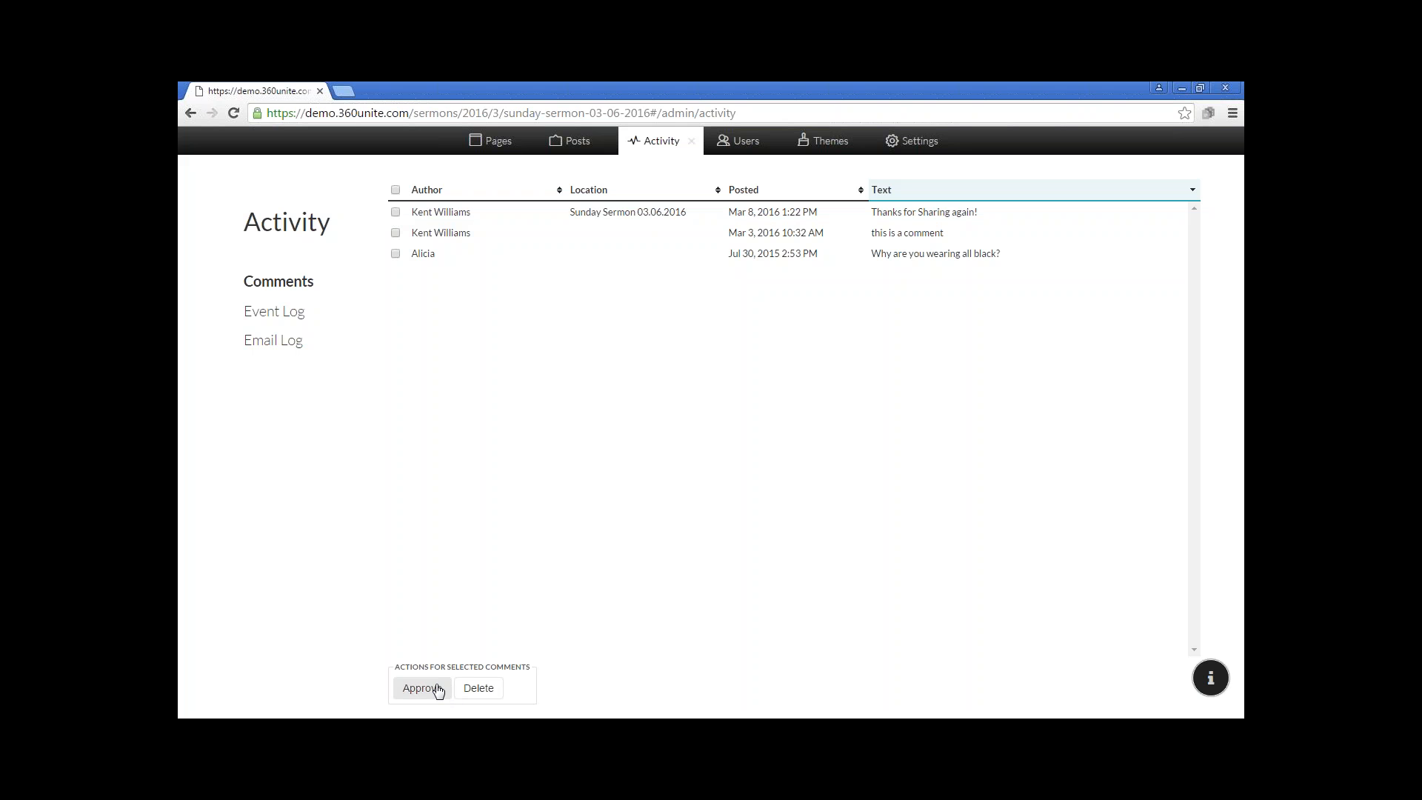
left_click(396, 233)
left_click(480, 687)
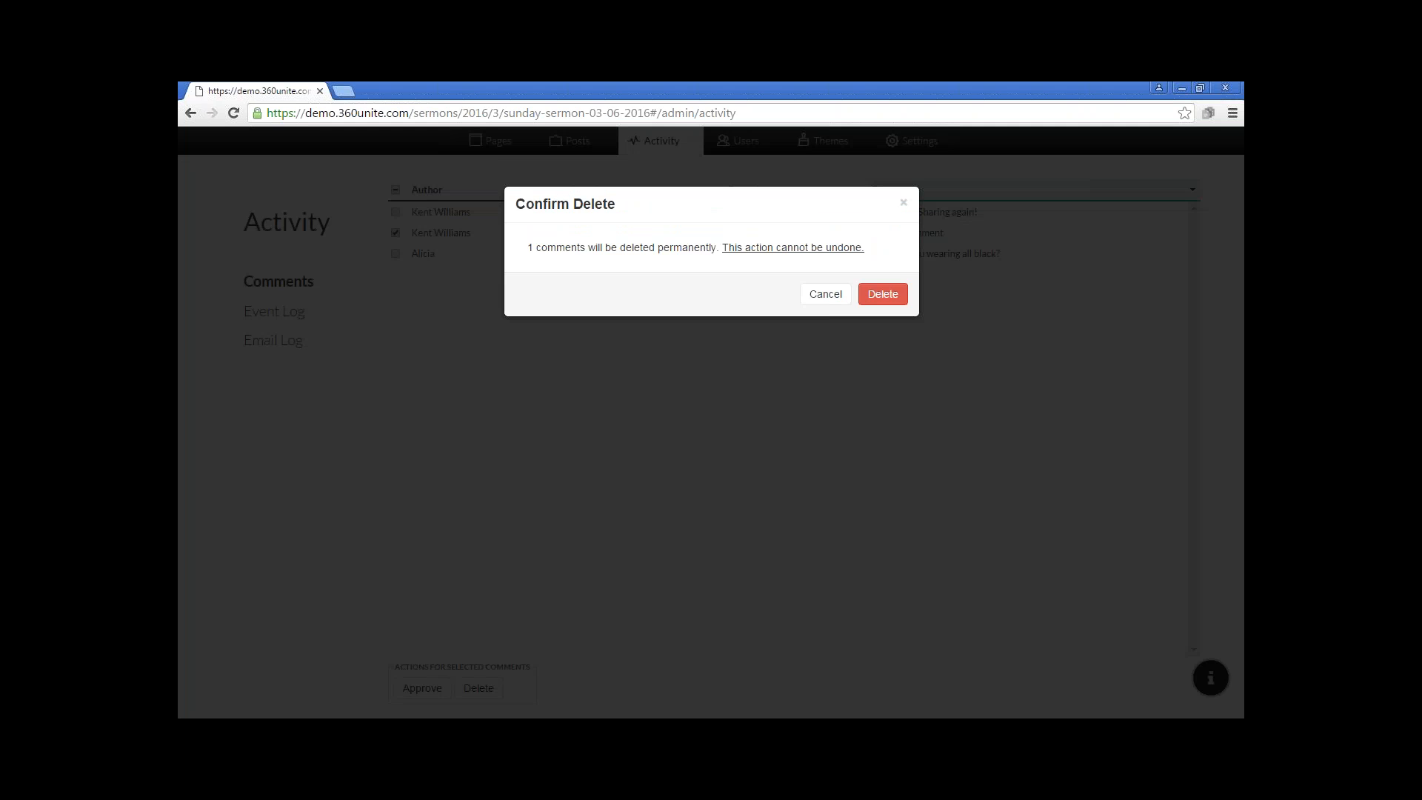
left_click(883, 294)
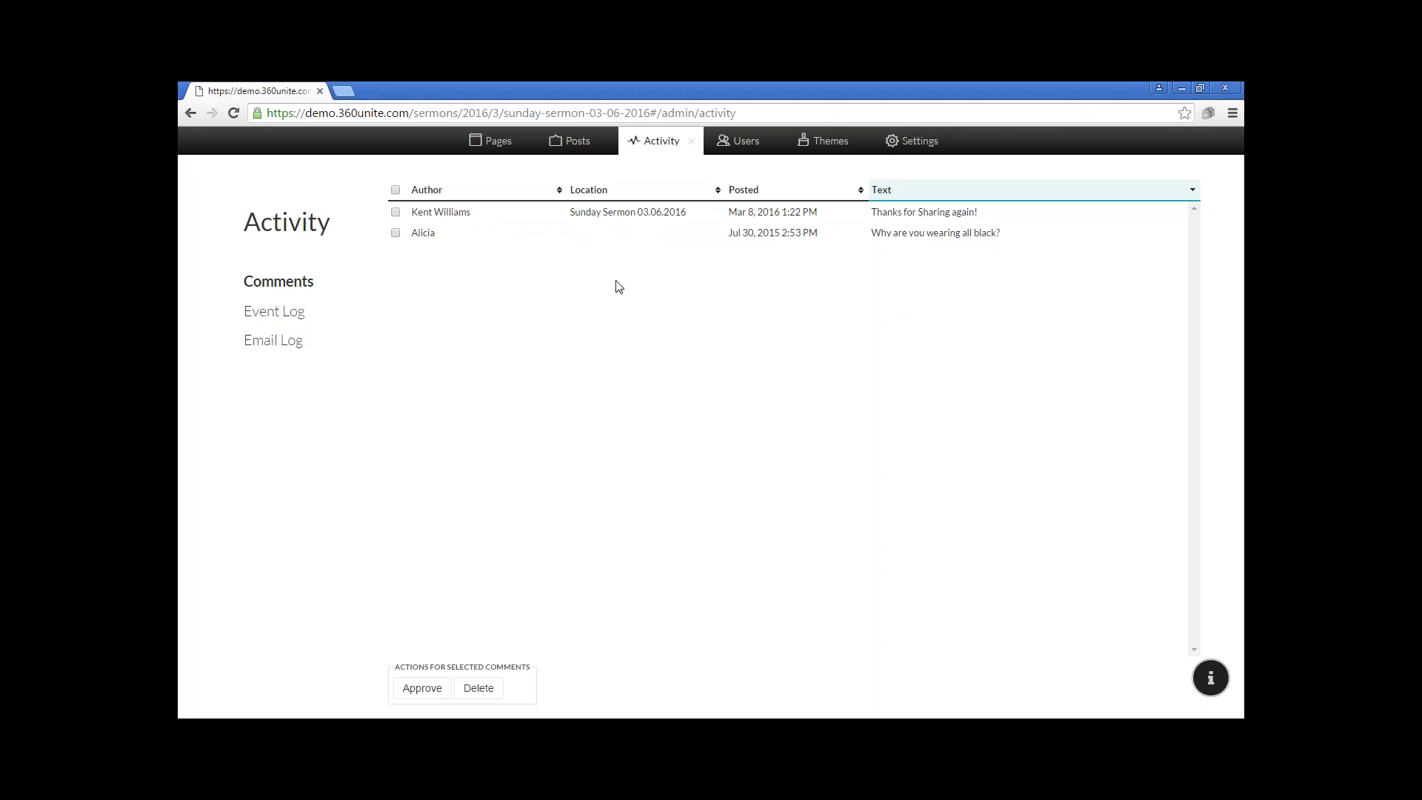
Approve the "Thanks for Sharing again!" comment on Sunday Sermon 03.06.2016 and close the activity view
left_click(395, 214)
left_click(415, 690)
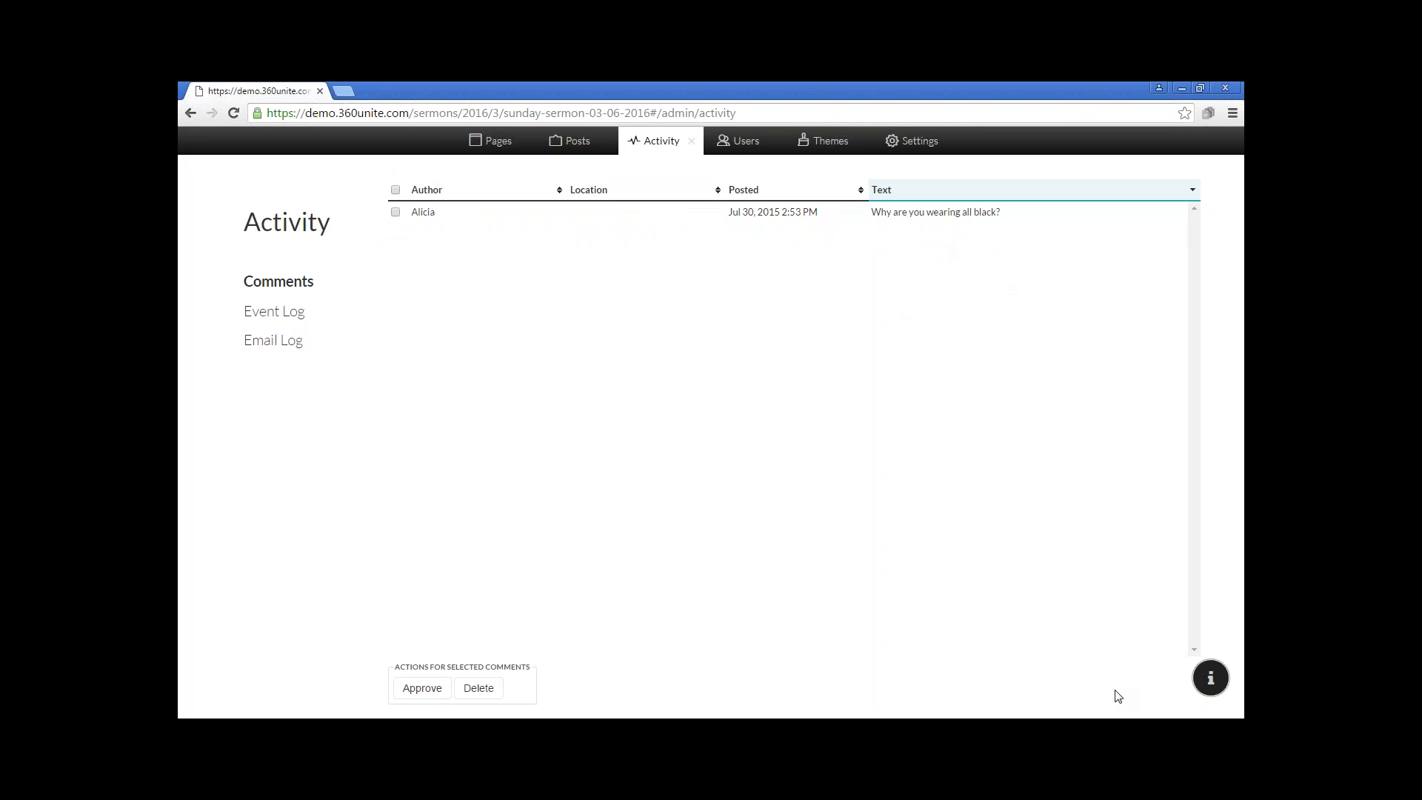
left_click(691, 141)
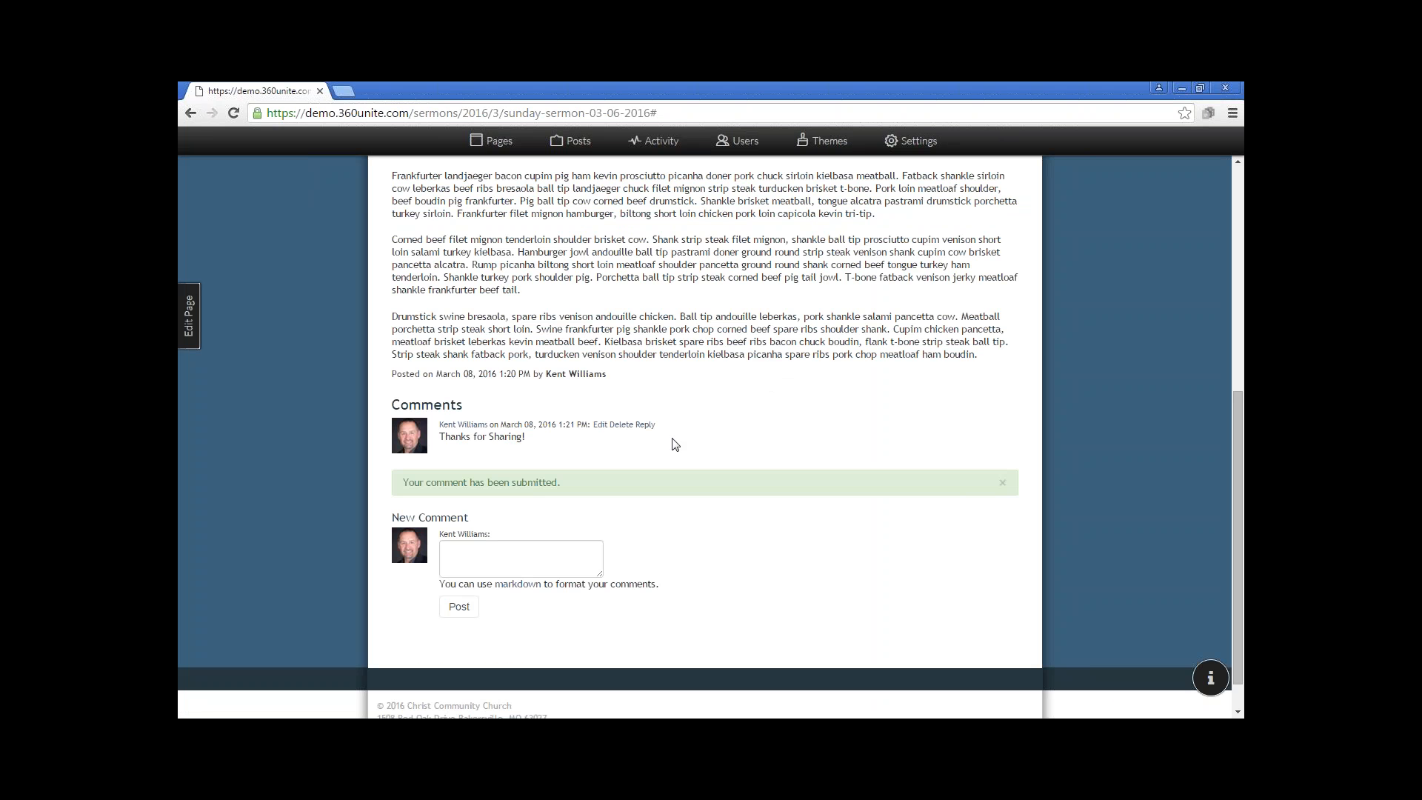
Reload the sermon post to check its comments, and review its content and comment count in the Sermons feed under Pastor's Page
left_click(234, 112)
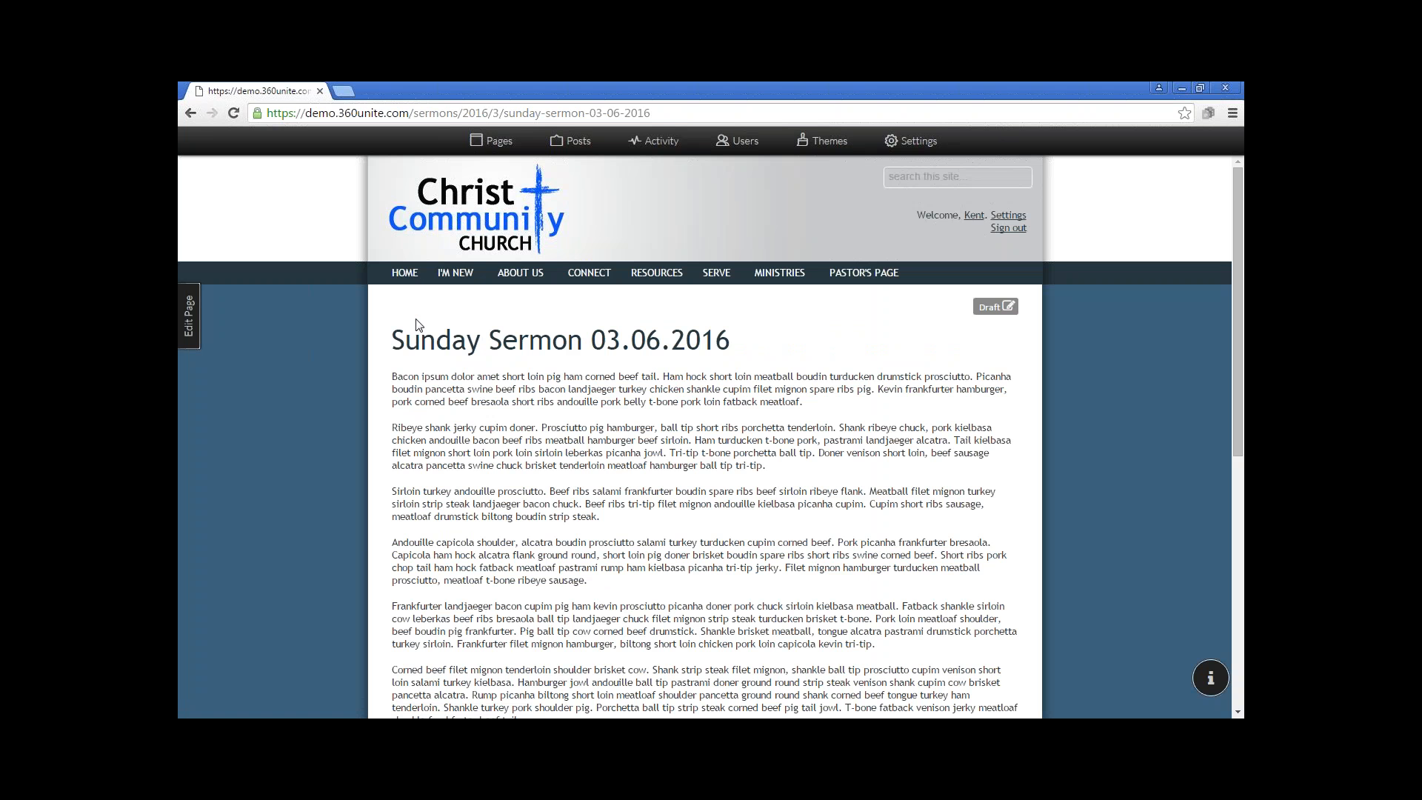
scroll(431, 268, "down", 7)
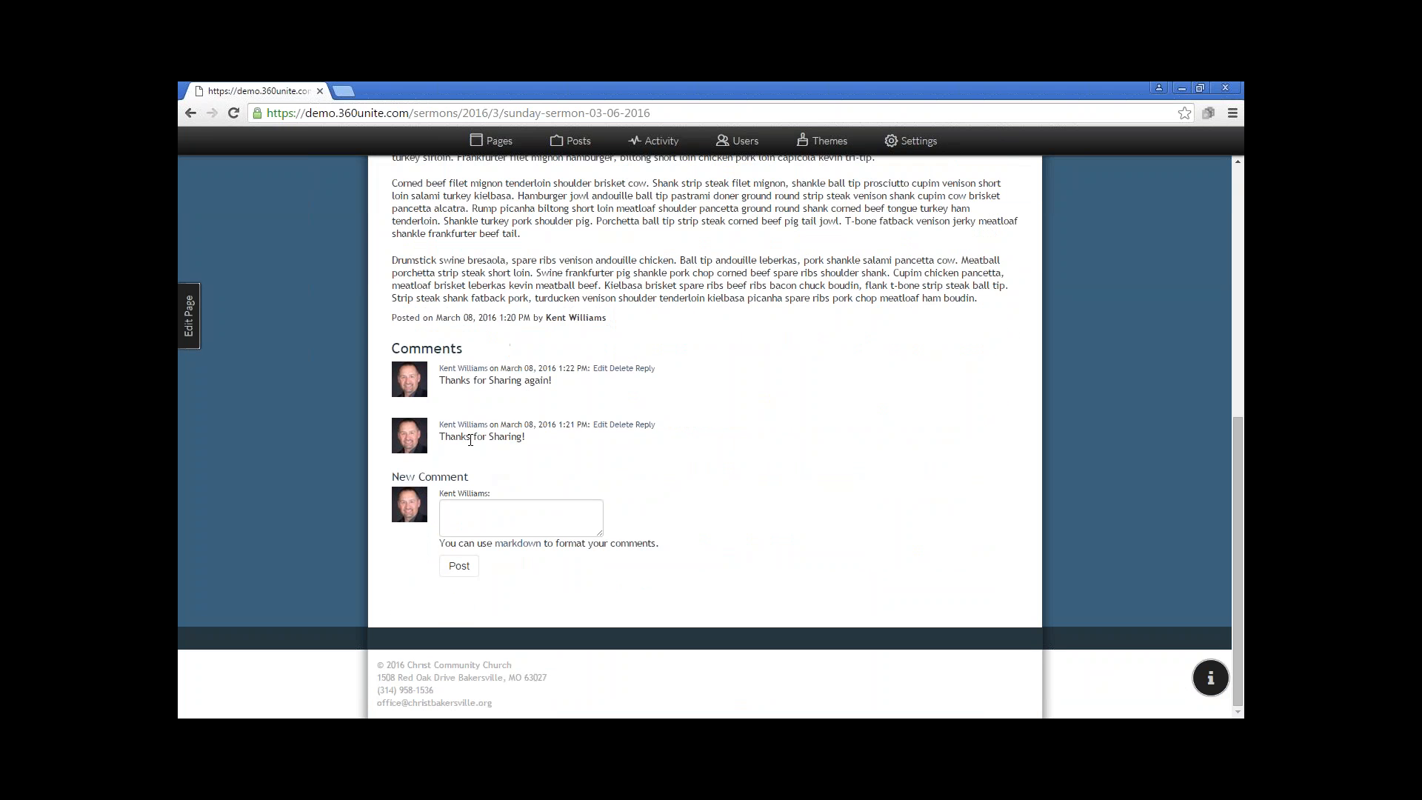
scroll(475, 379, "up", 7)
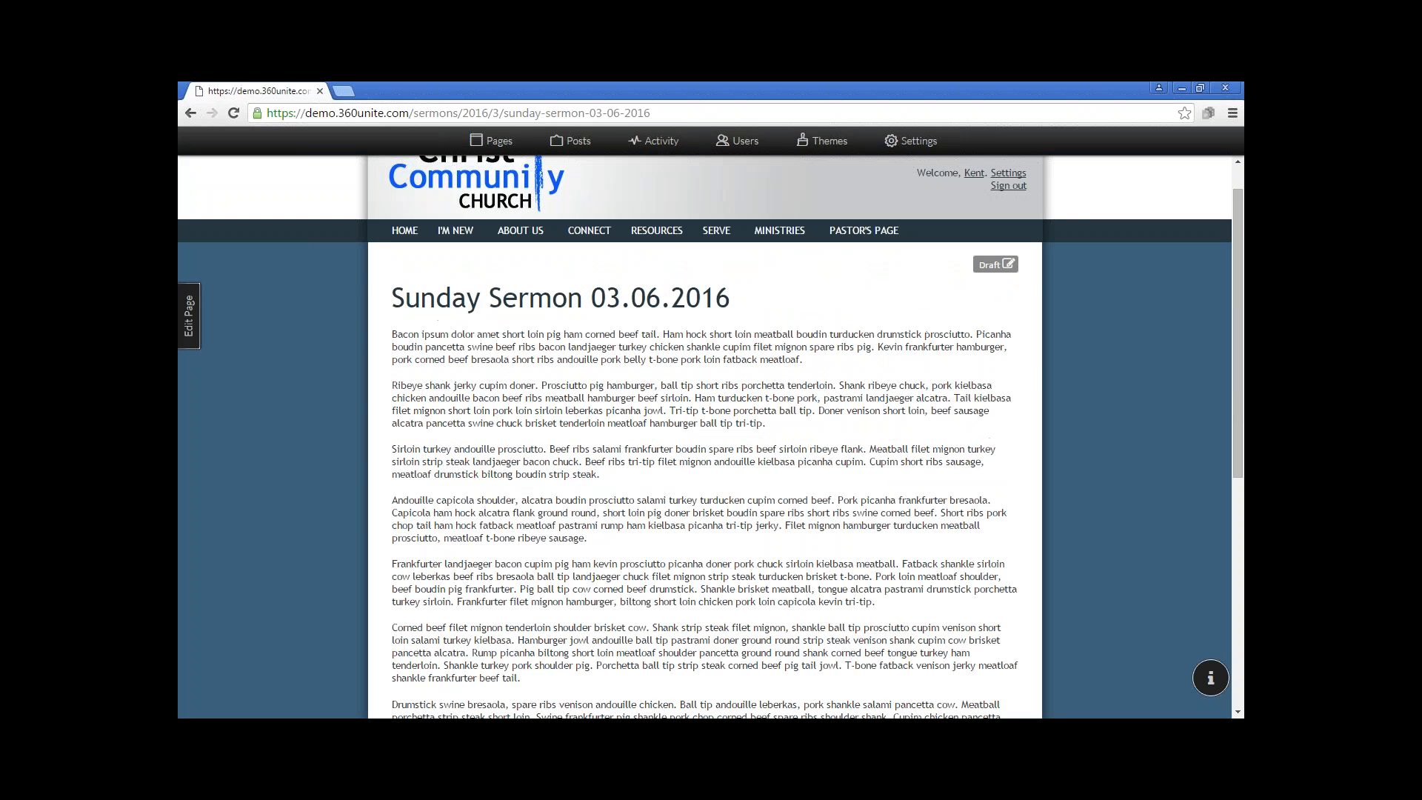
mouse_move(863, 274)
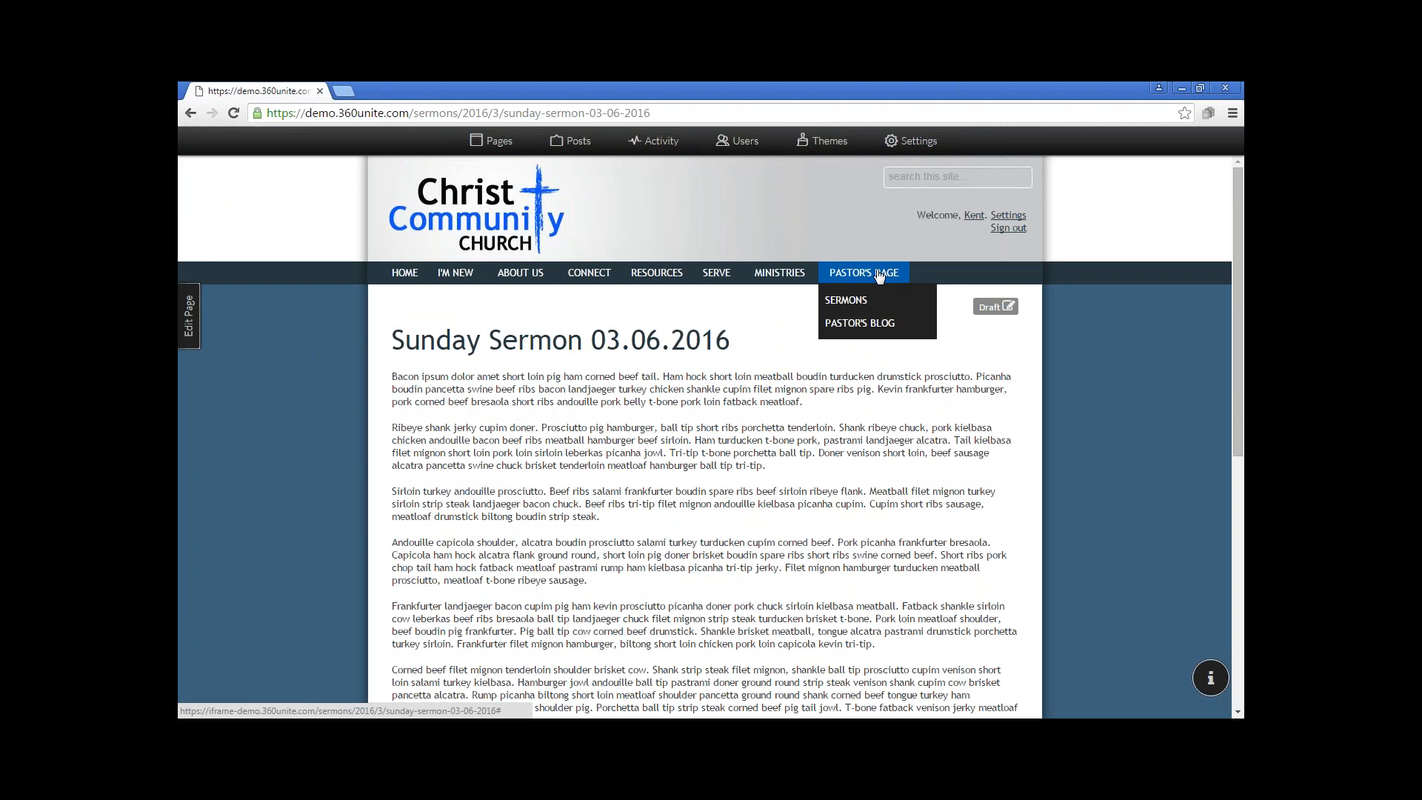
left_click(848, 300)
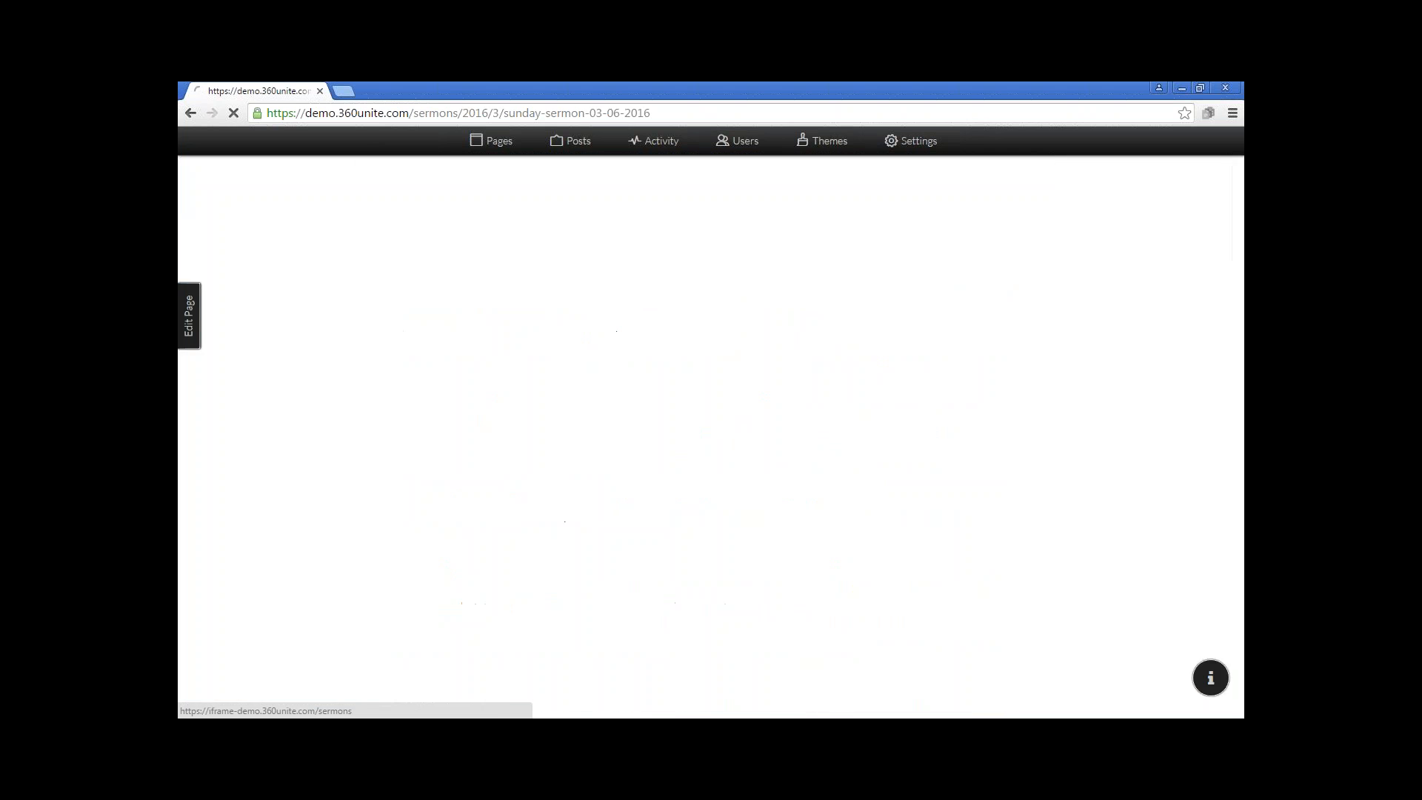
scroll(557, 459, "down", 6)
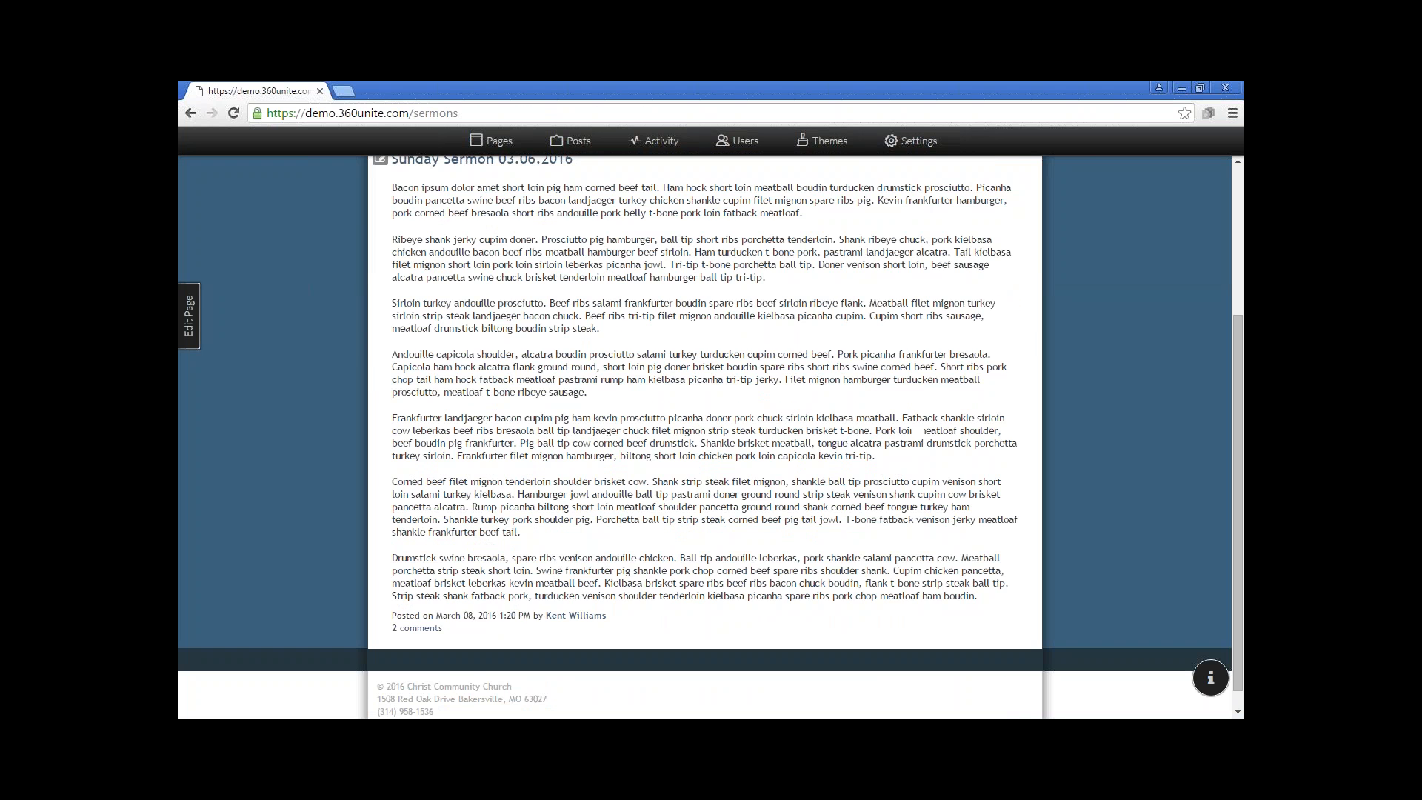
scroll(558, 453, "up", 5)
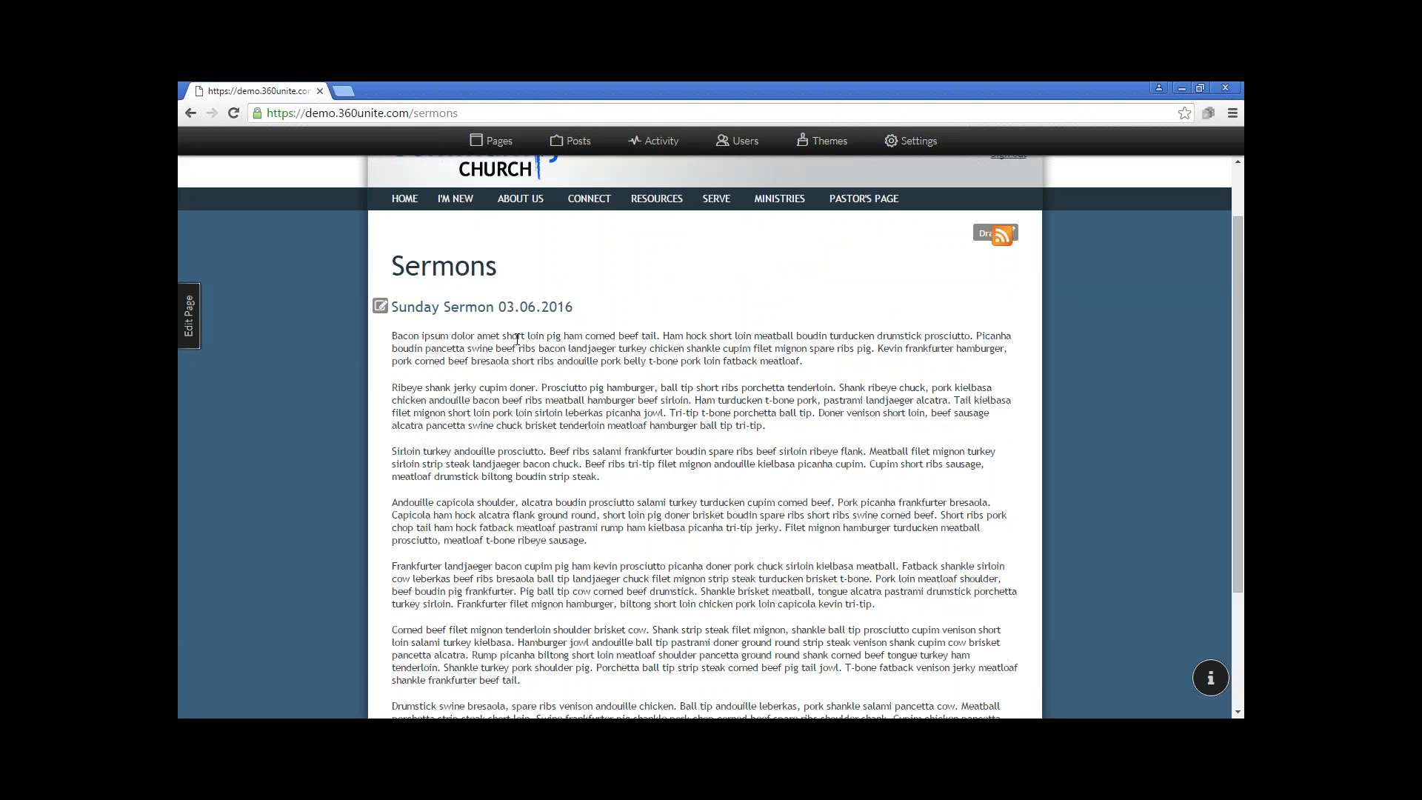
scroll(519, 561, "down", 2)
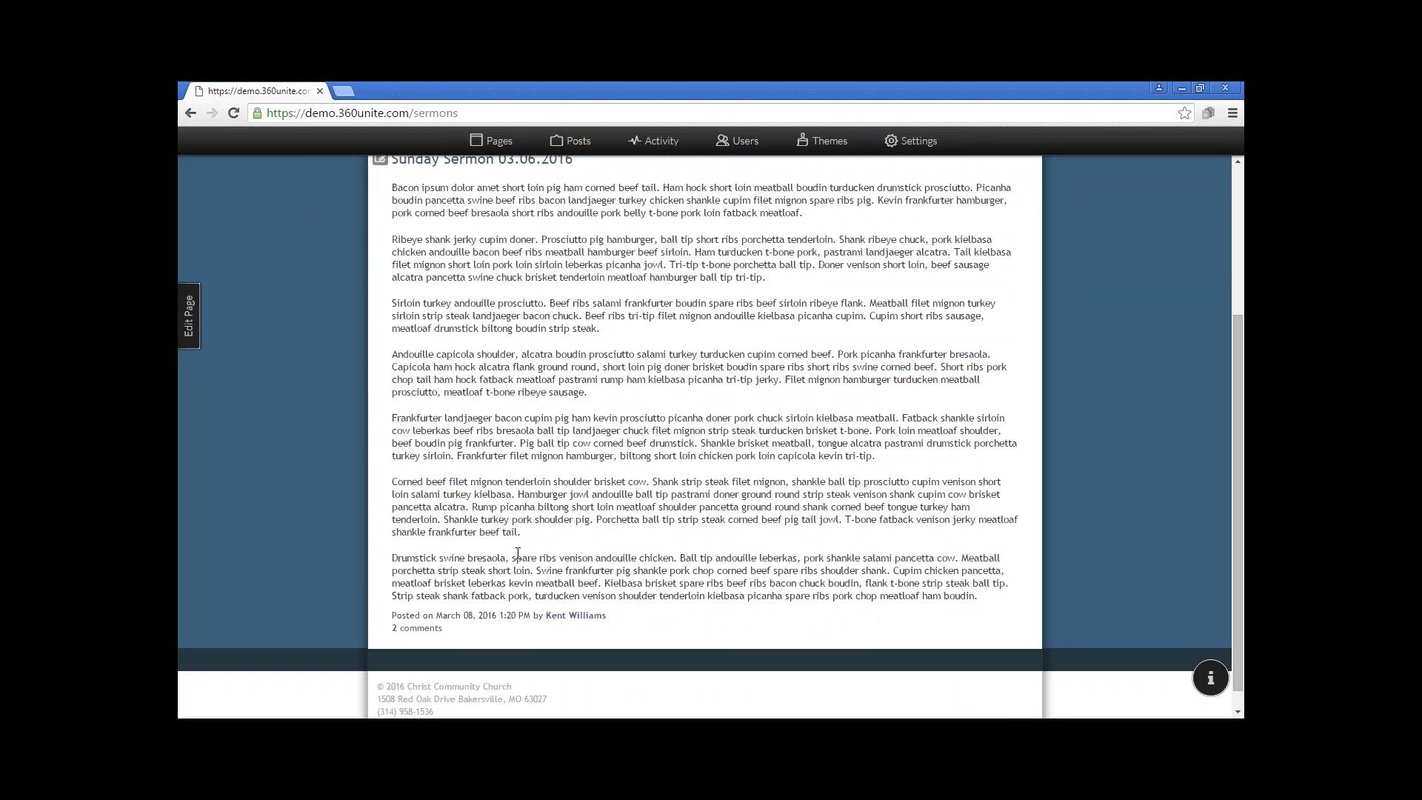
scroll(518, 555, "up", 3)
Open the Sermons page for editing and enter "Audio for Sunday's Sermon" as the new post's body text
left_click(189, 325)
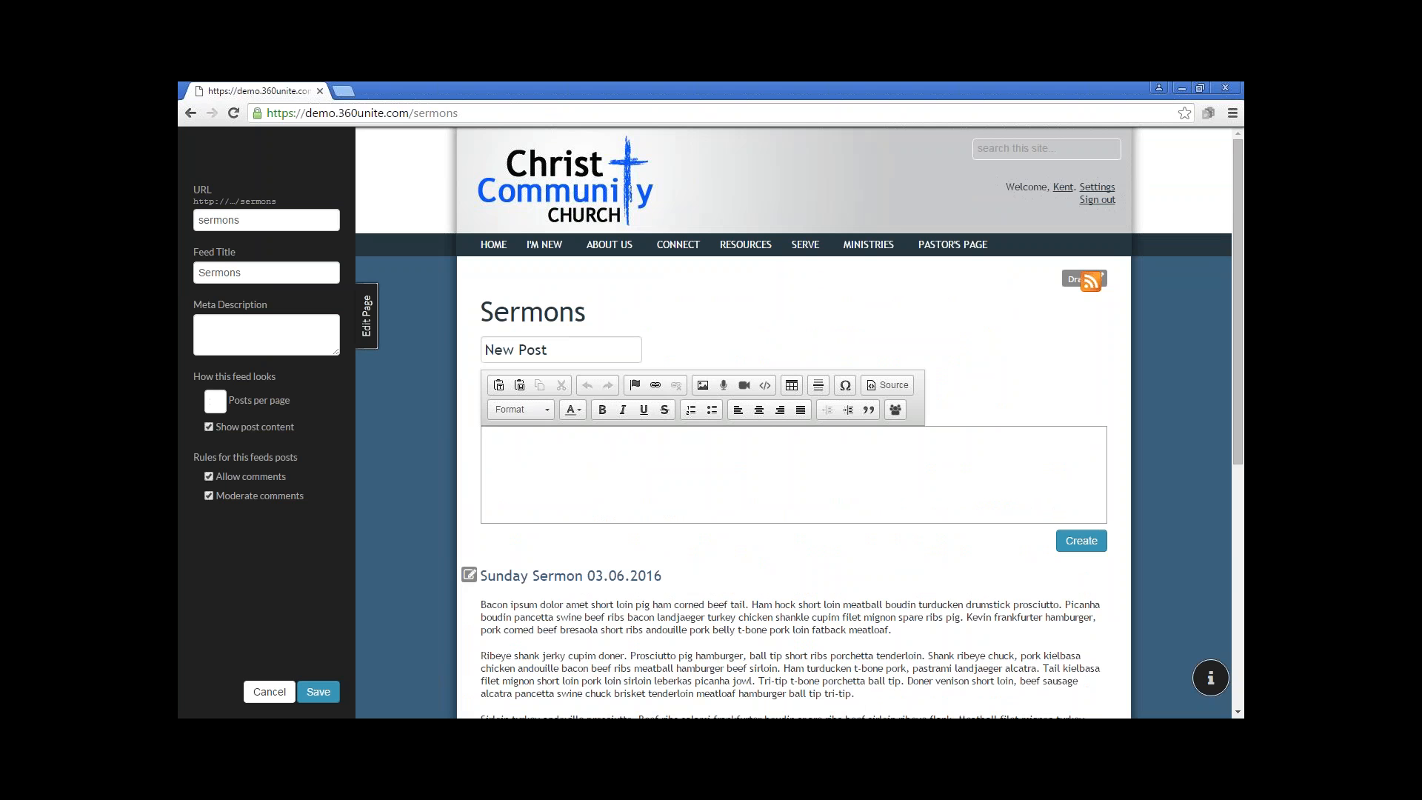
left_click(508, 439)
type("Audio for Sunday")
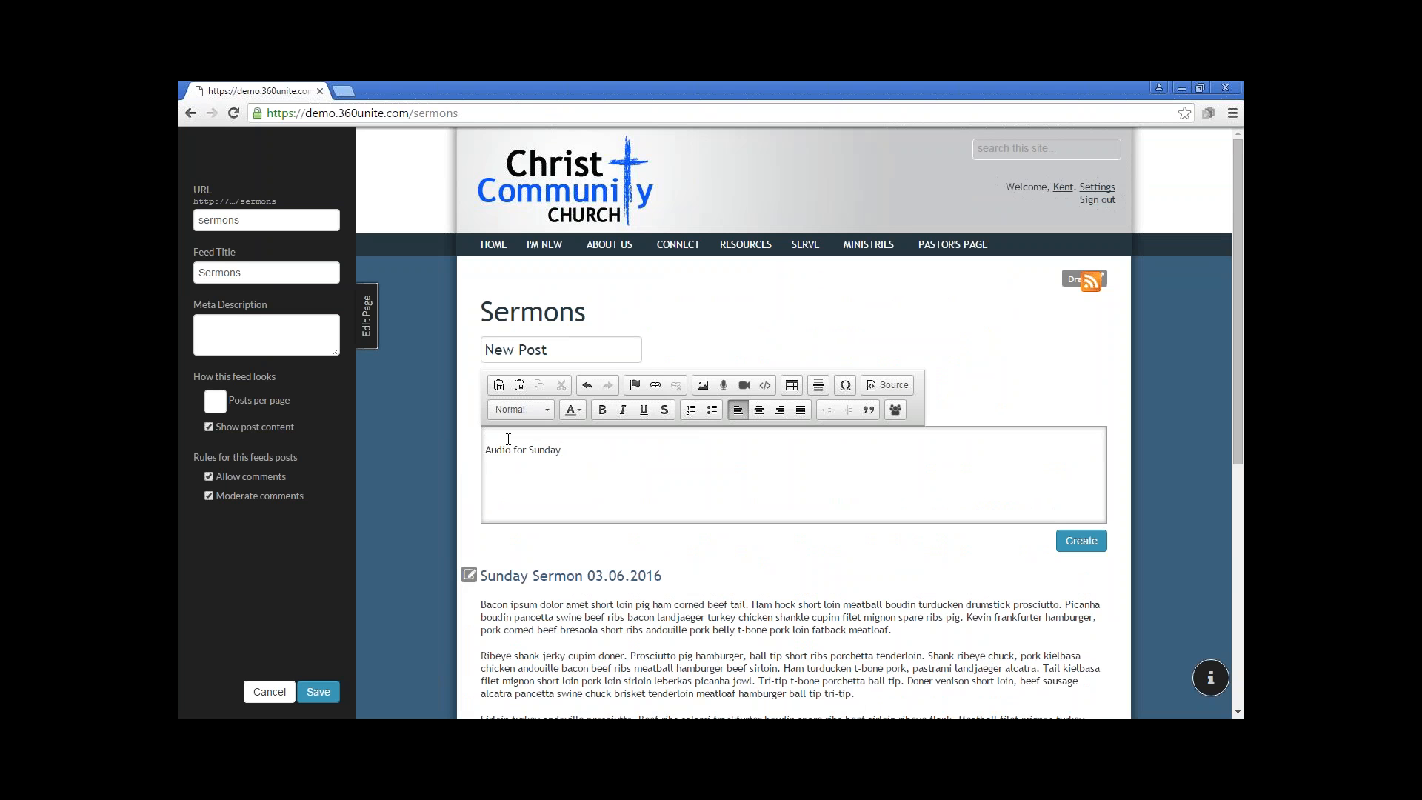
type("'s Sermon")
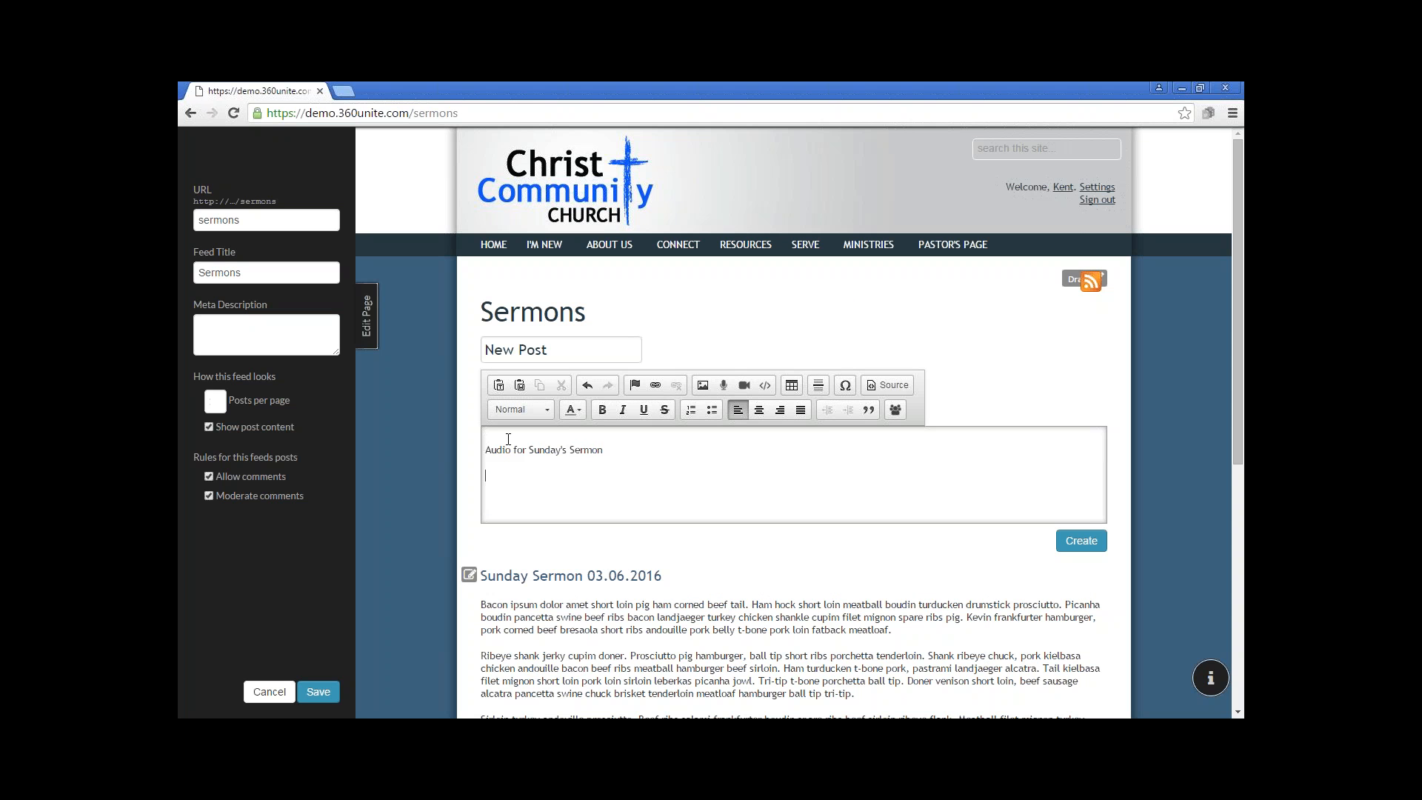
Upload the MP3 file 4-AudioFile from the Desktop and insert it as audio in the new post's body
left_click(723, 387)
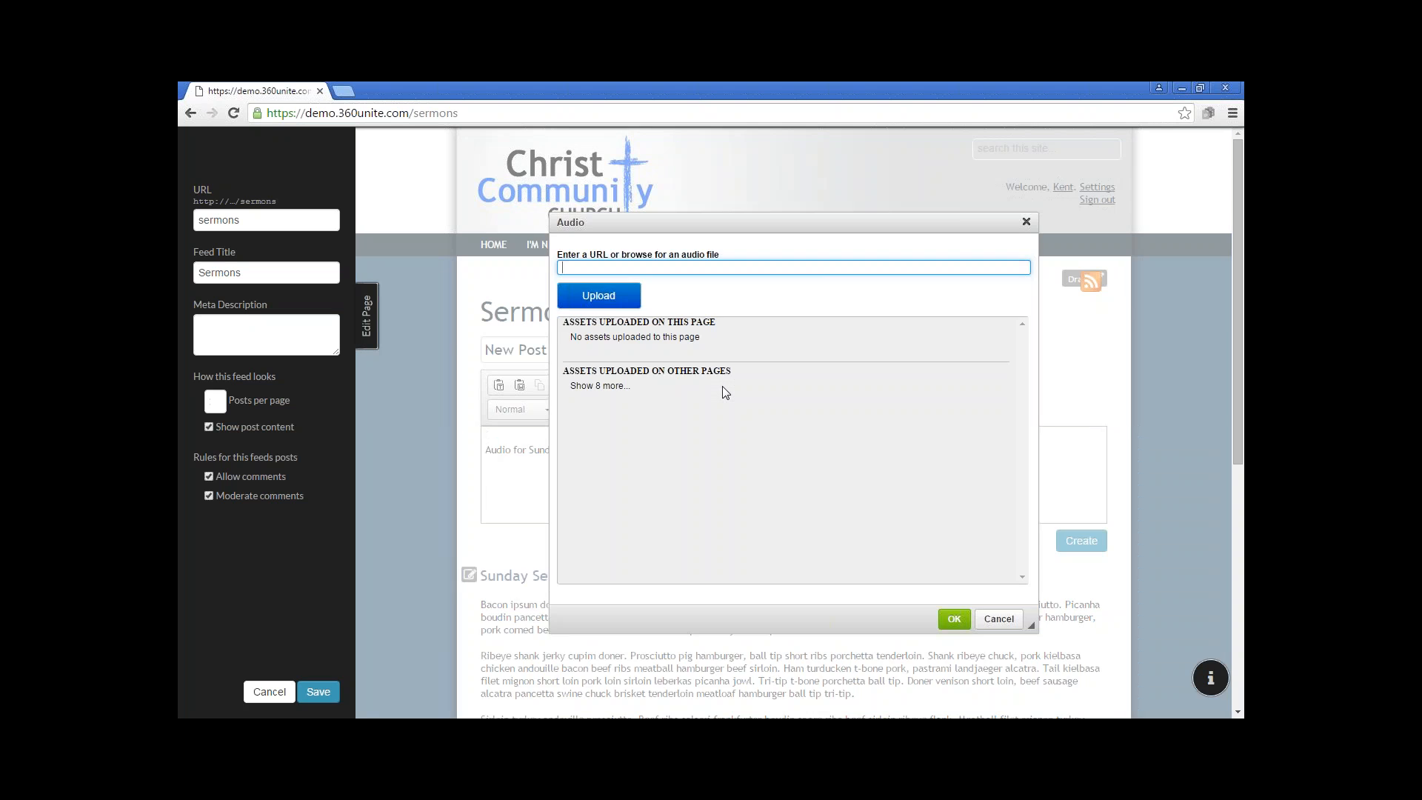
left_click(599, 300)
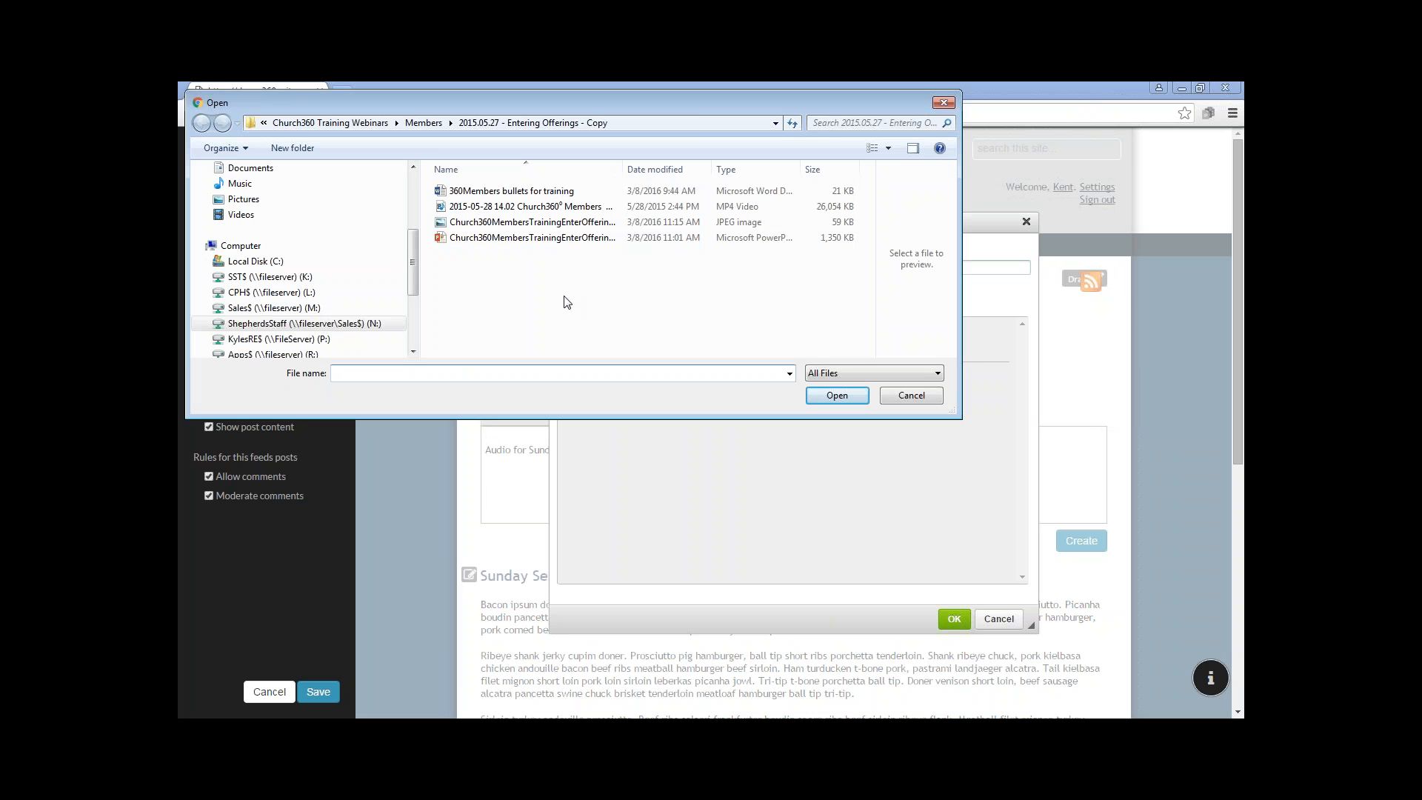
left_click_drag(413, 253, 415, 188)
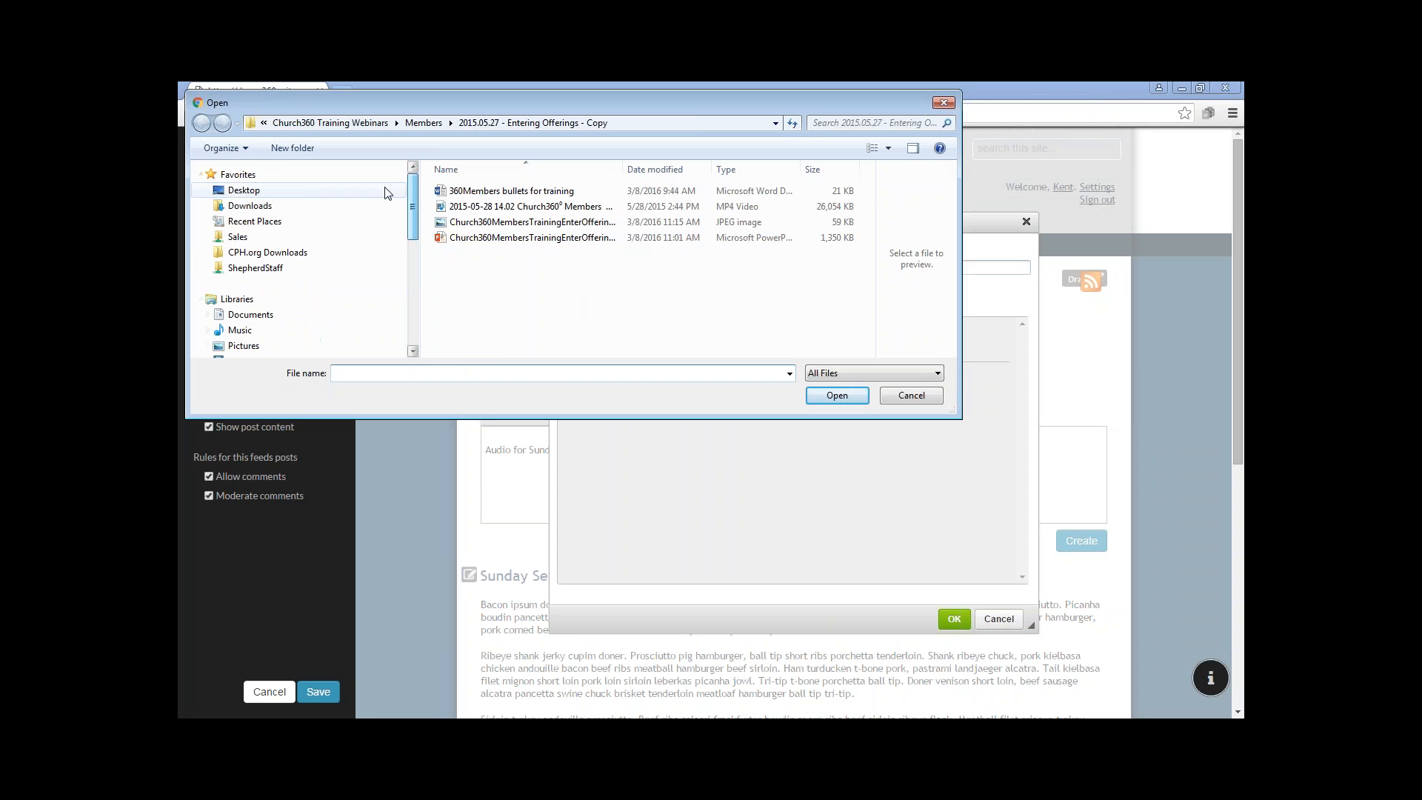
left_click(247, 192)
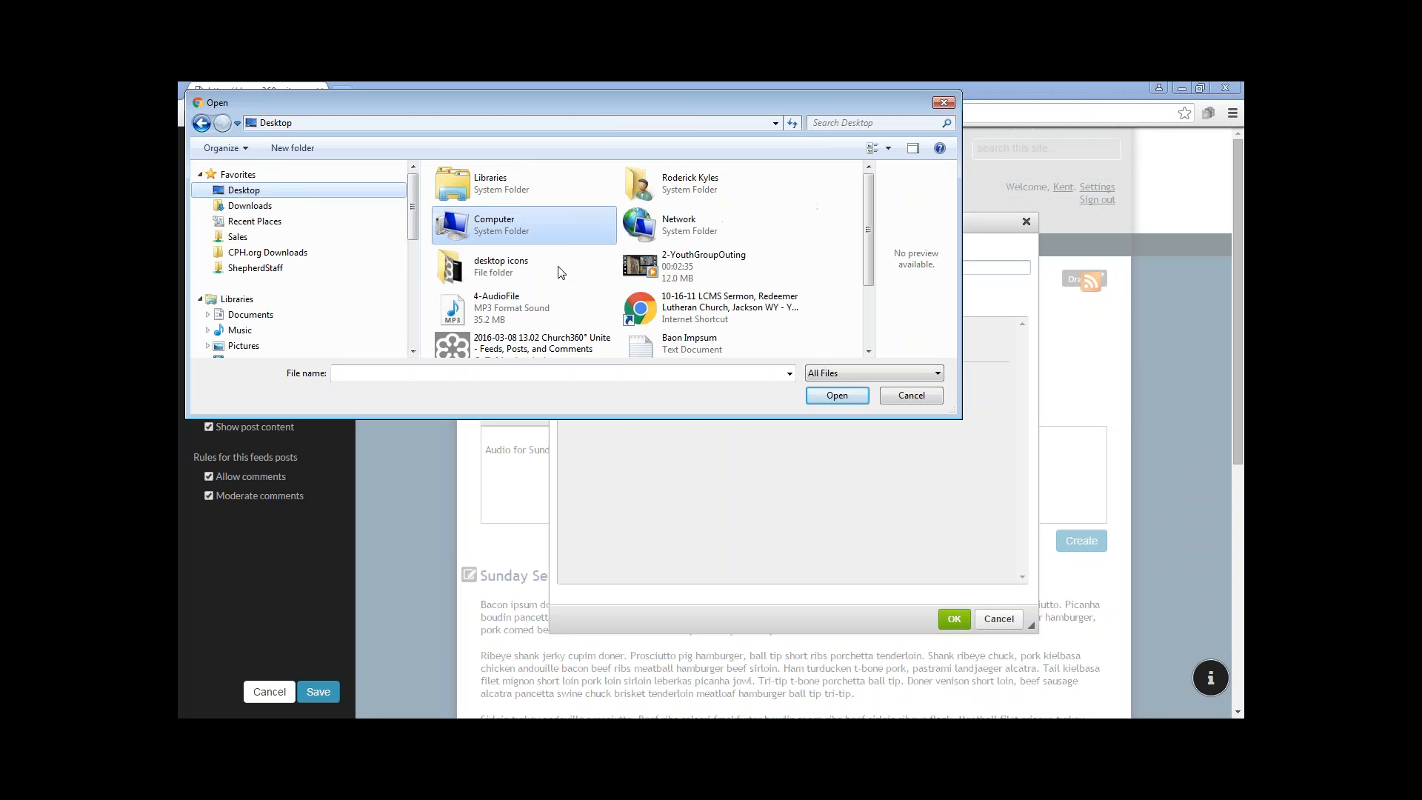
left_click(515, 312)
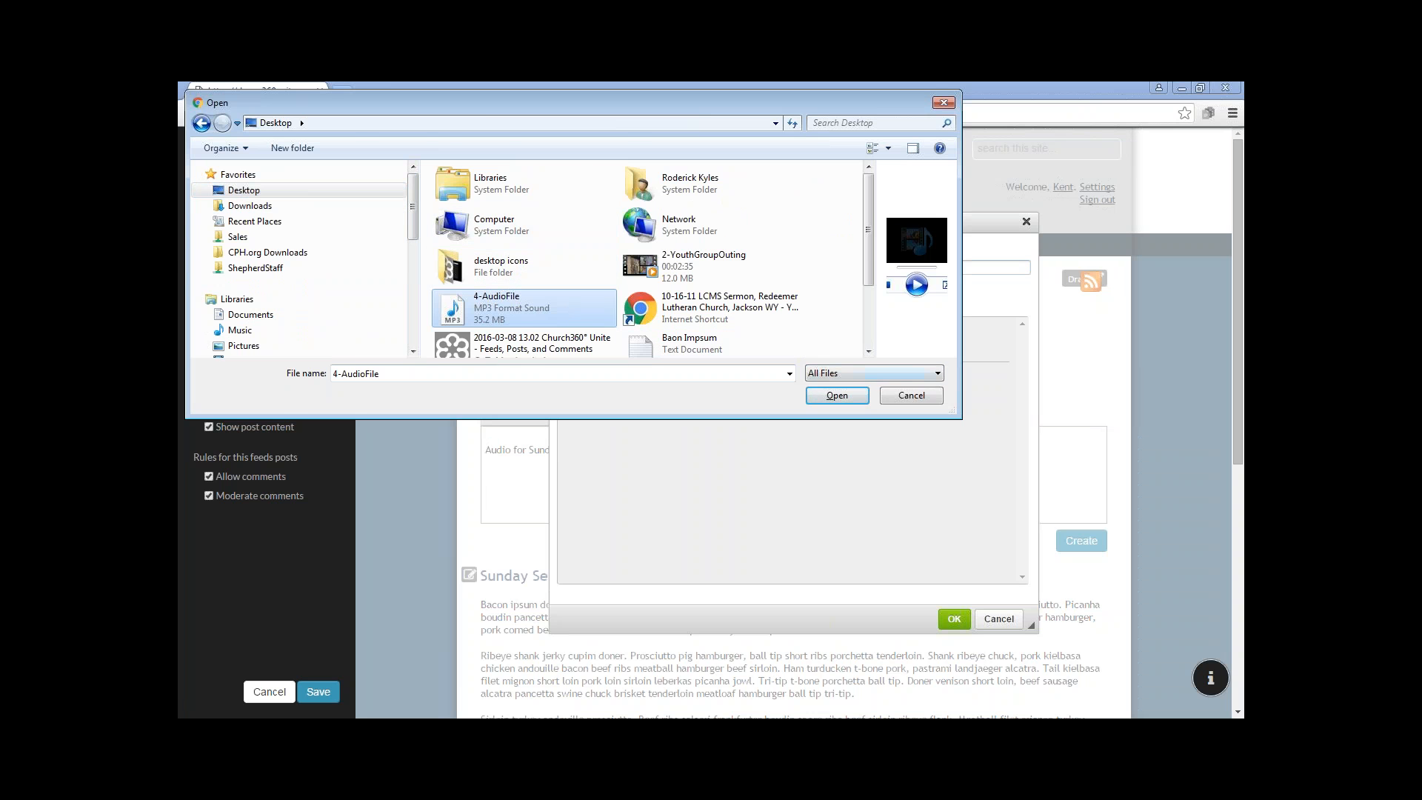
key("Return")
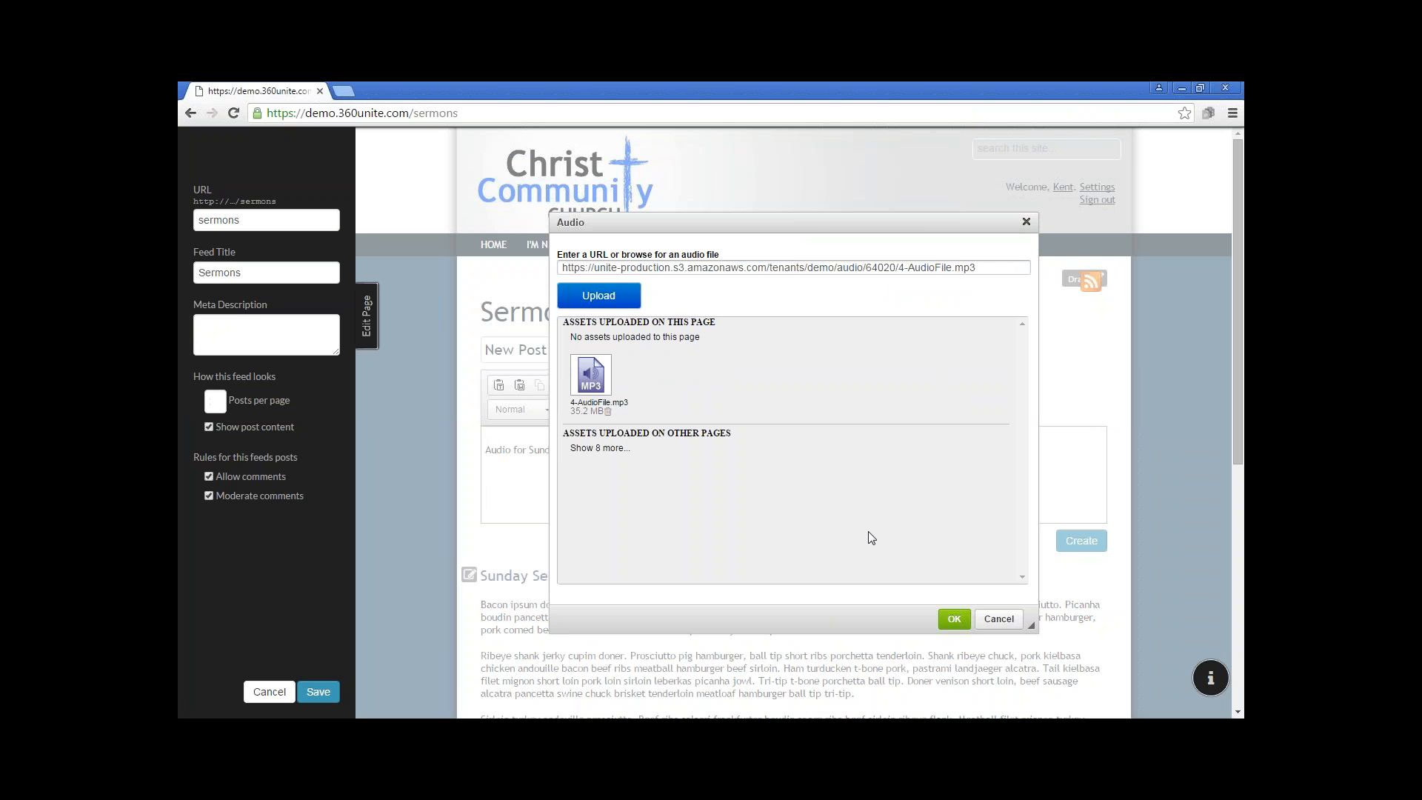
left_click(955, 619)
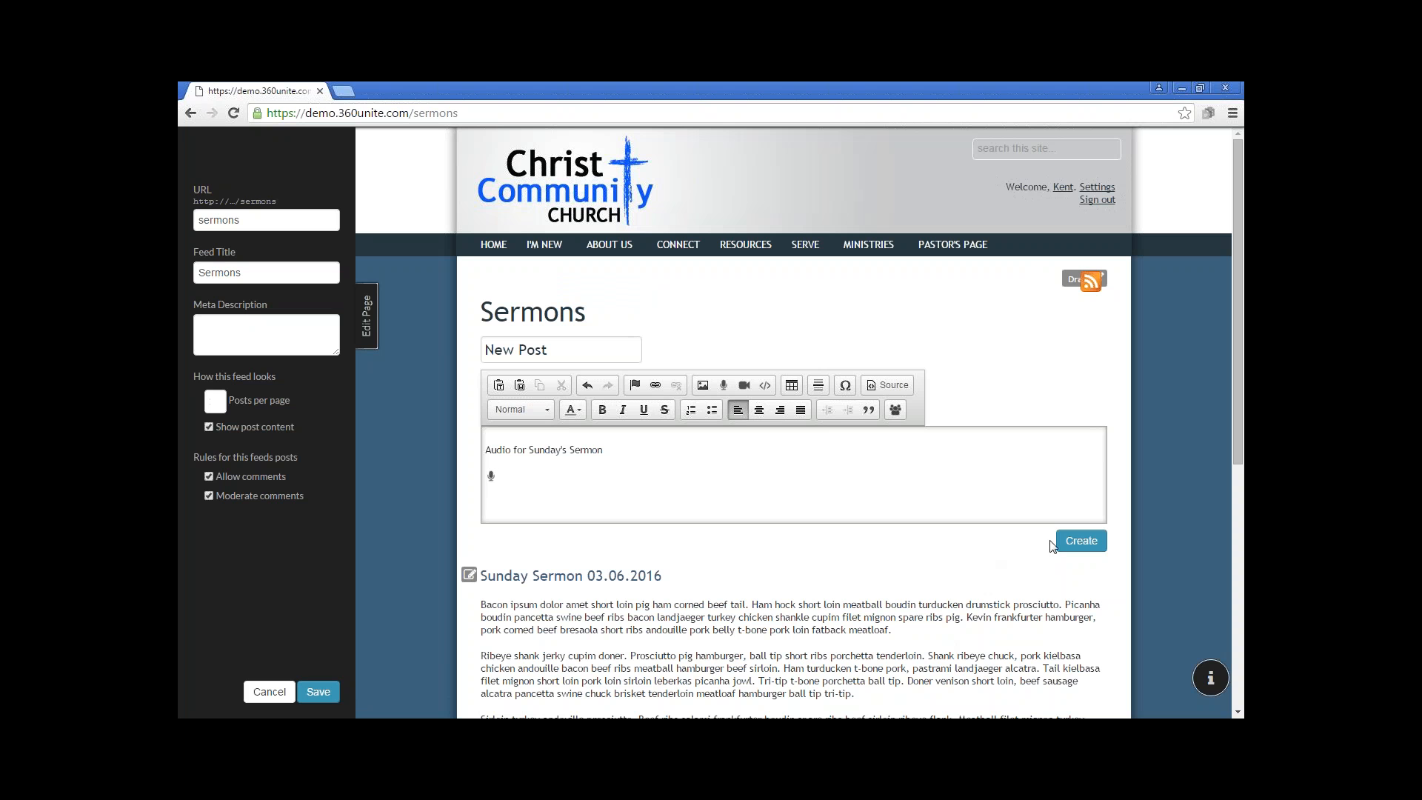
Title the new post "Sermon Audio" and create it in the Sermons feed
left_click(565, 346)
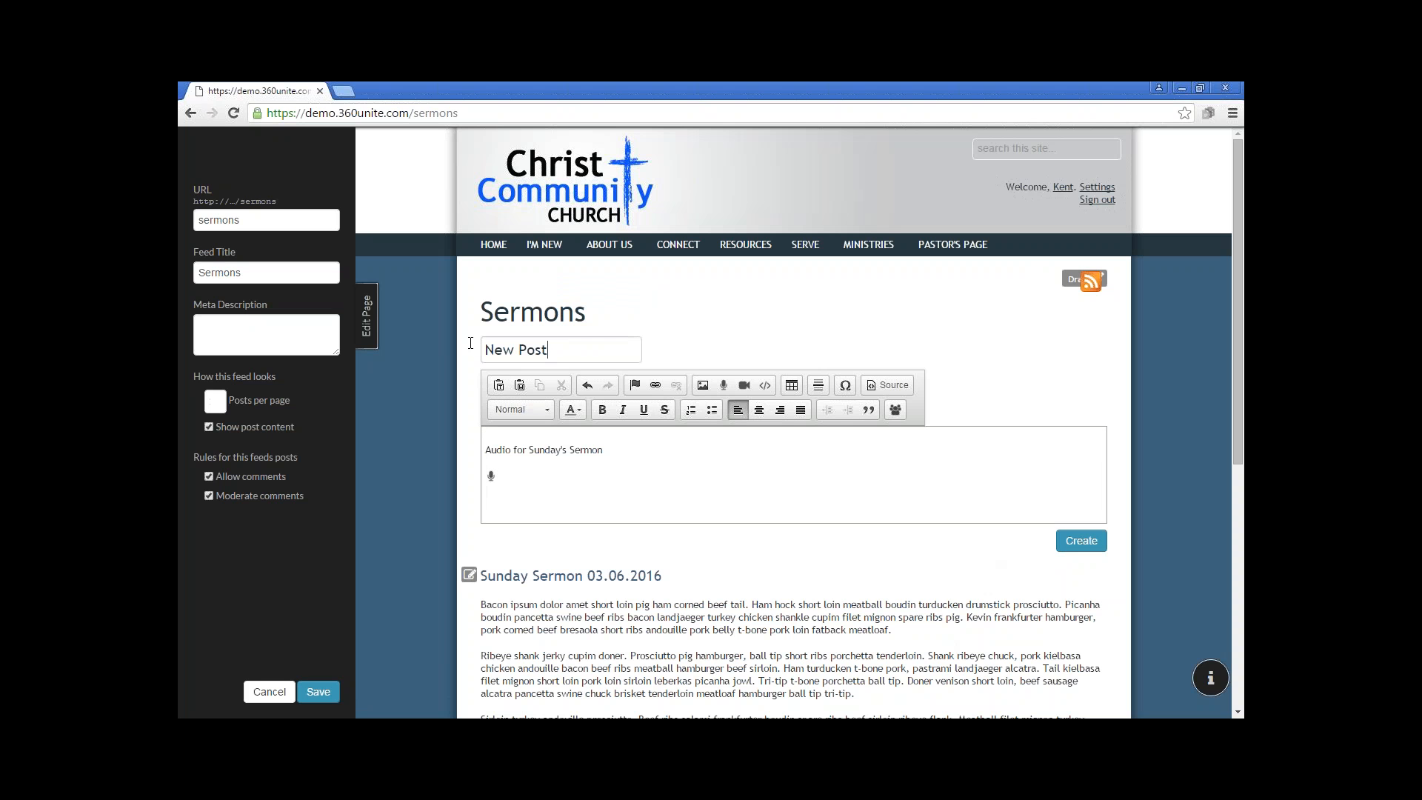
key("ctrl+a")
type("Sermon Adui")
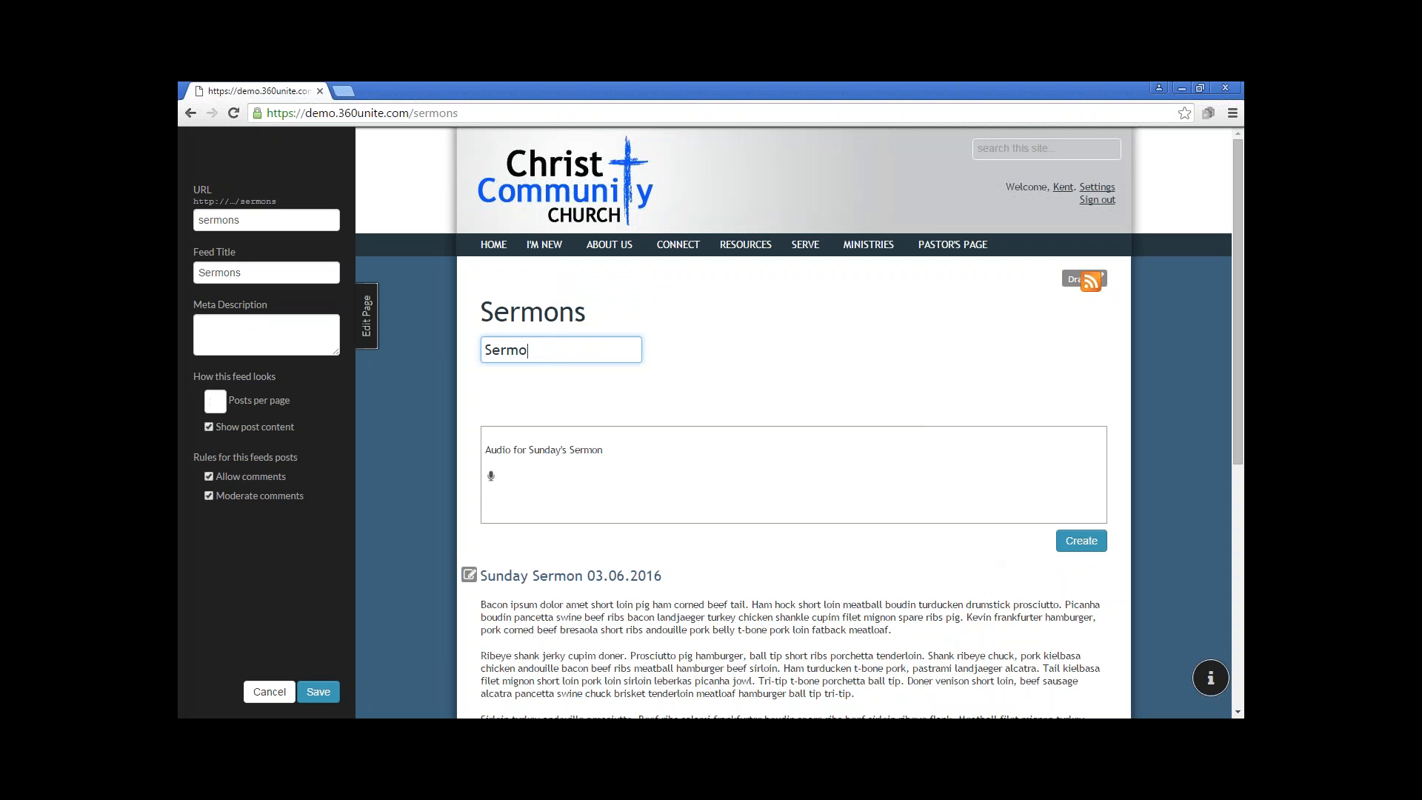
key("BackSpace")
key("BackSpace")
key("BackSpace")
type("udio")
left_click(1081, 540)
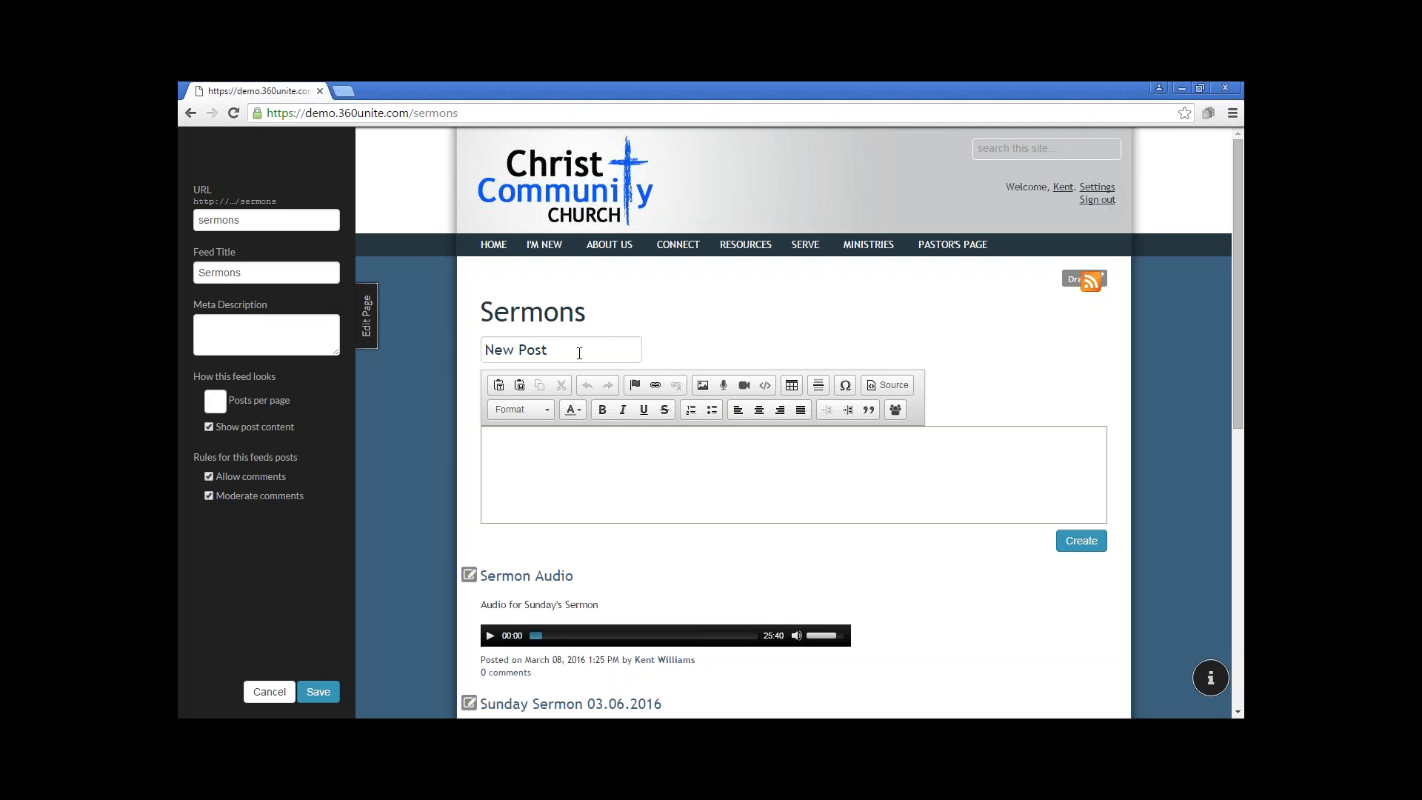
Enter "Sermon Video" as the title of another new post in the Sermons feed
left_click_drag(549, 350, 445, 345)
type("Sermon Vido")
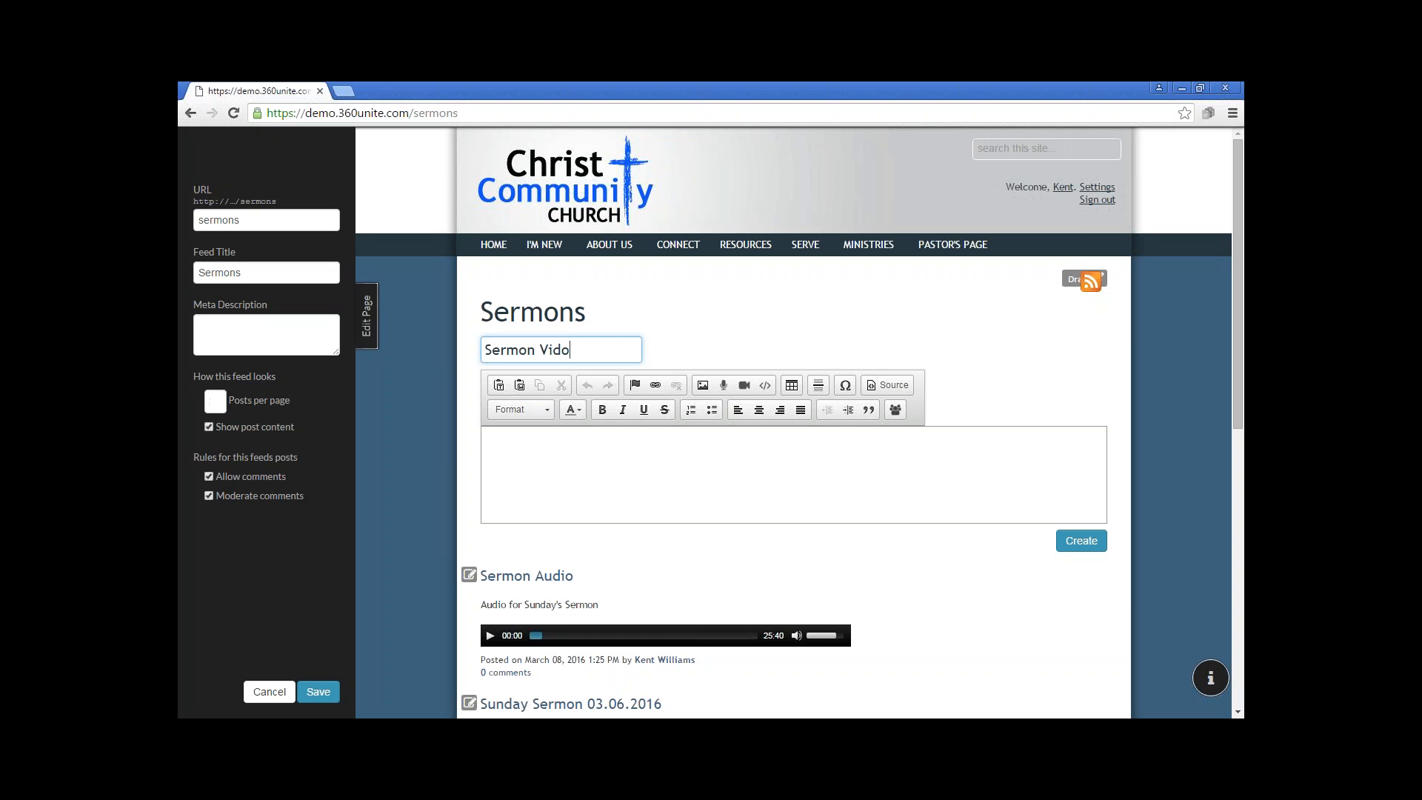
key("BackSpace")
type("eo")
Upload the video 2-YouthGroupOuting from the Desktop, insert it in the Sermon Video post's body, and create the post
left_click(745, 386)
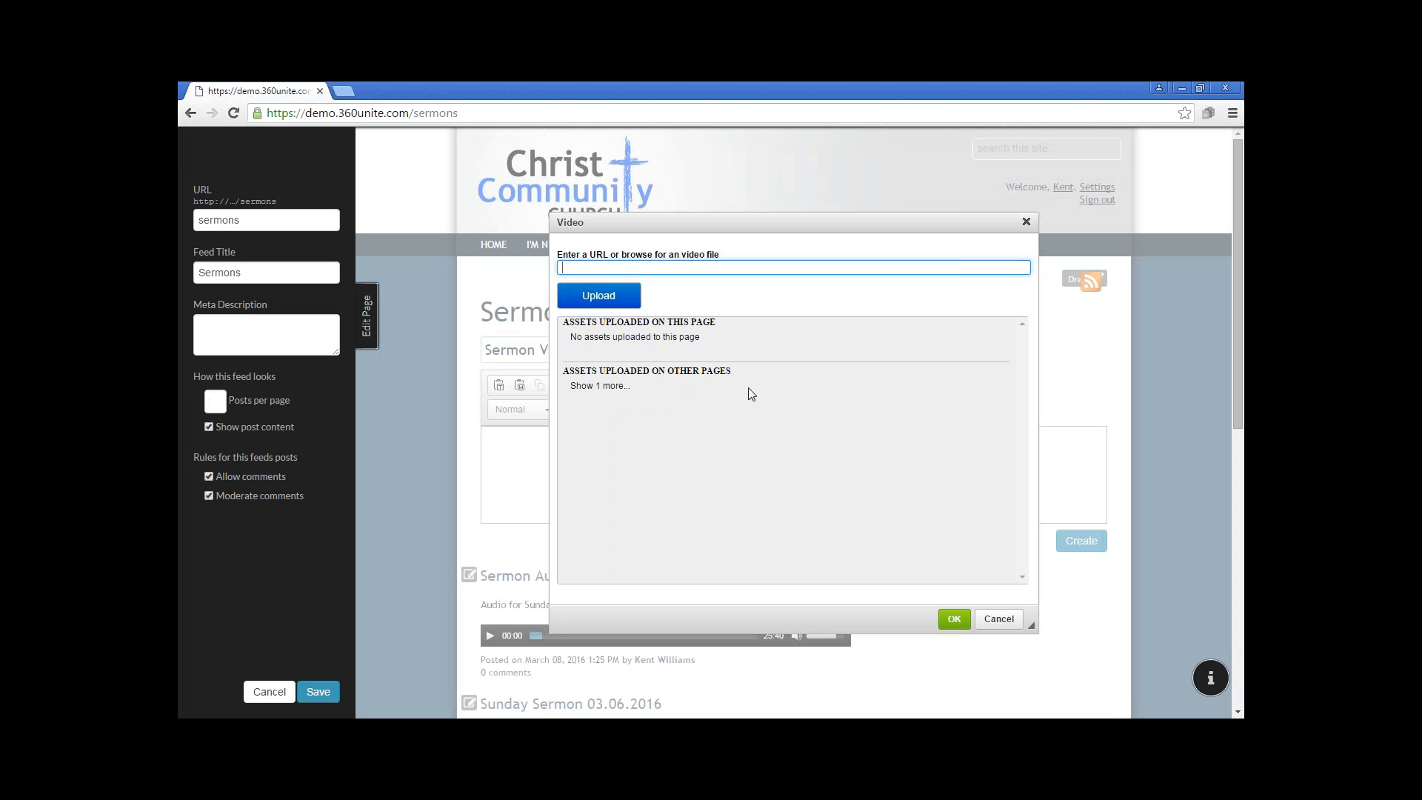
left_click(621, 296)
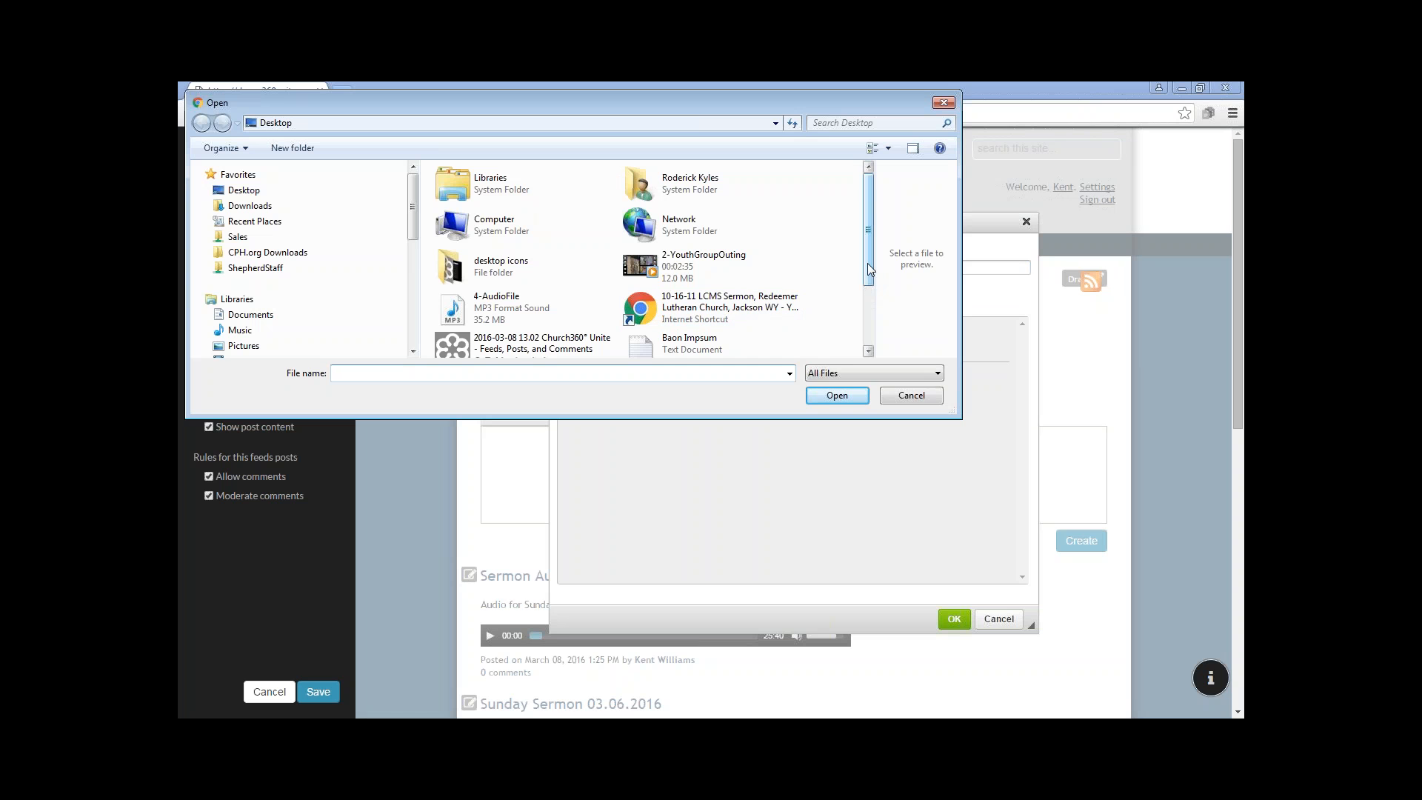
left_click(690, 262)
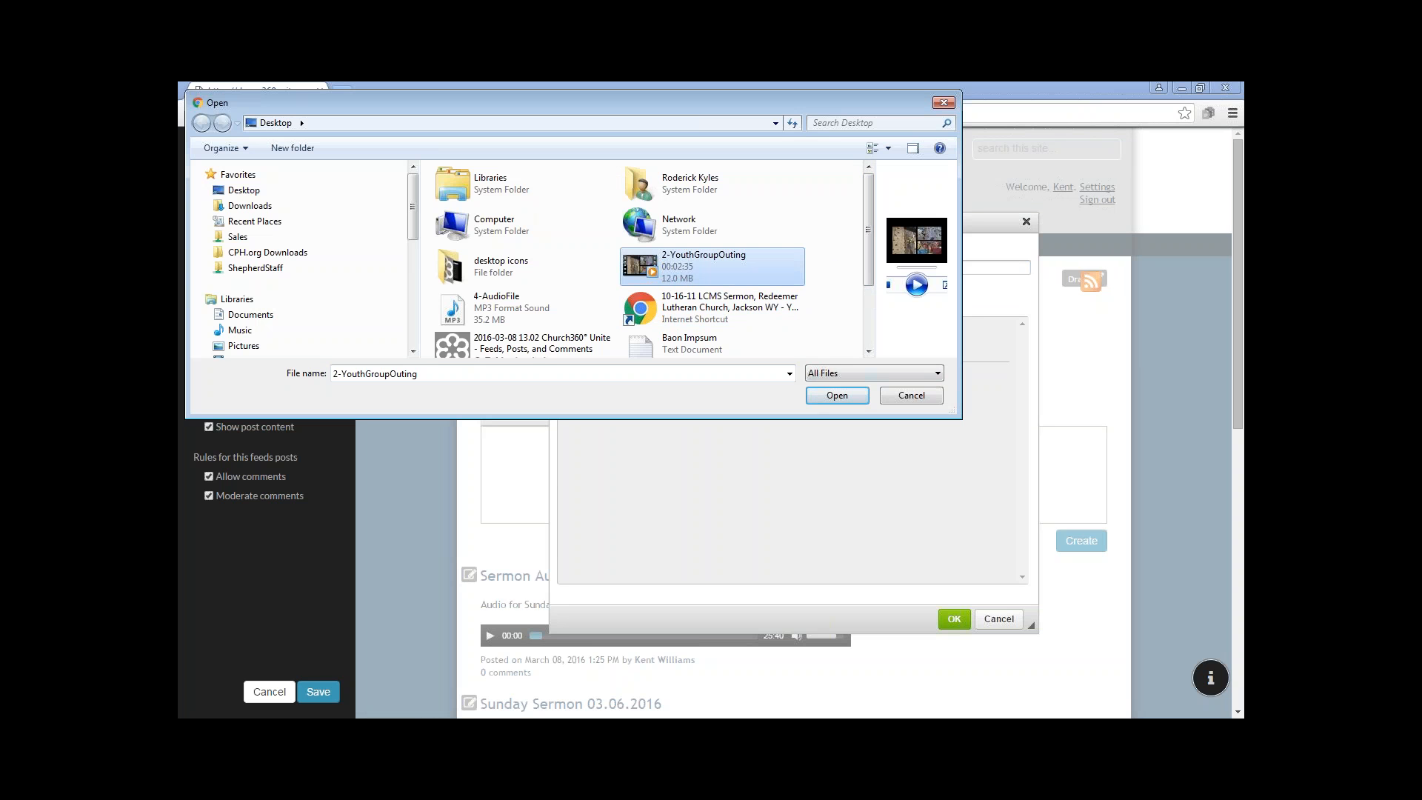
key("Return")
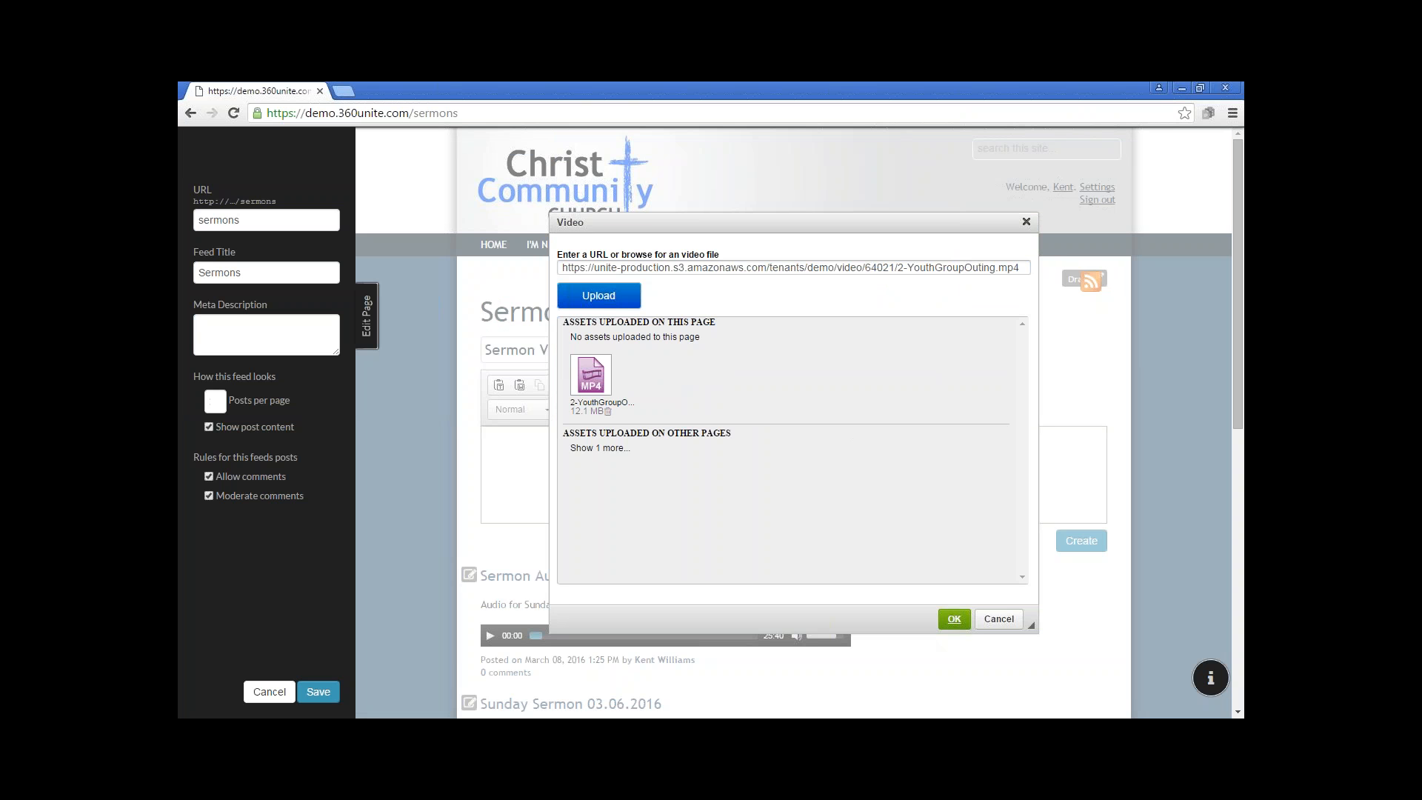
left_click(951, 620)
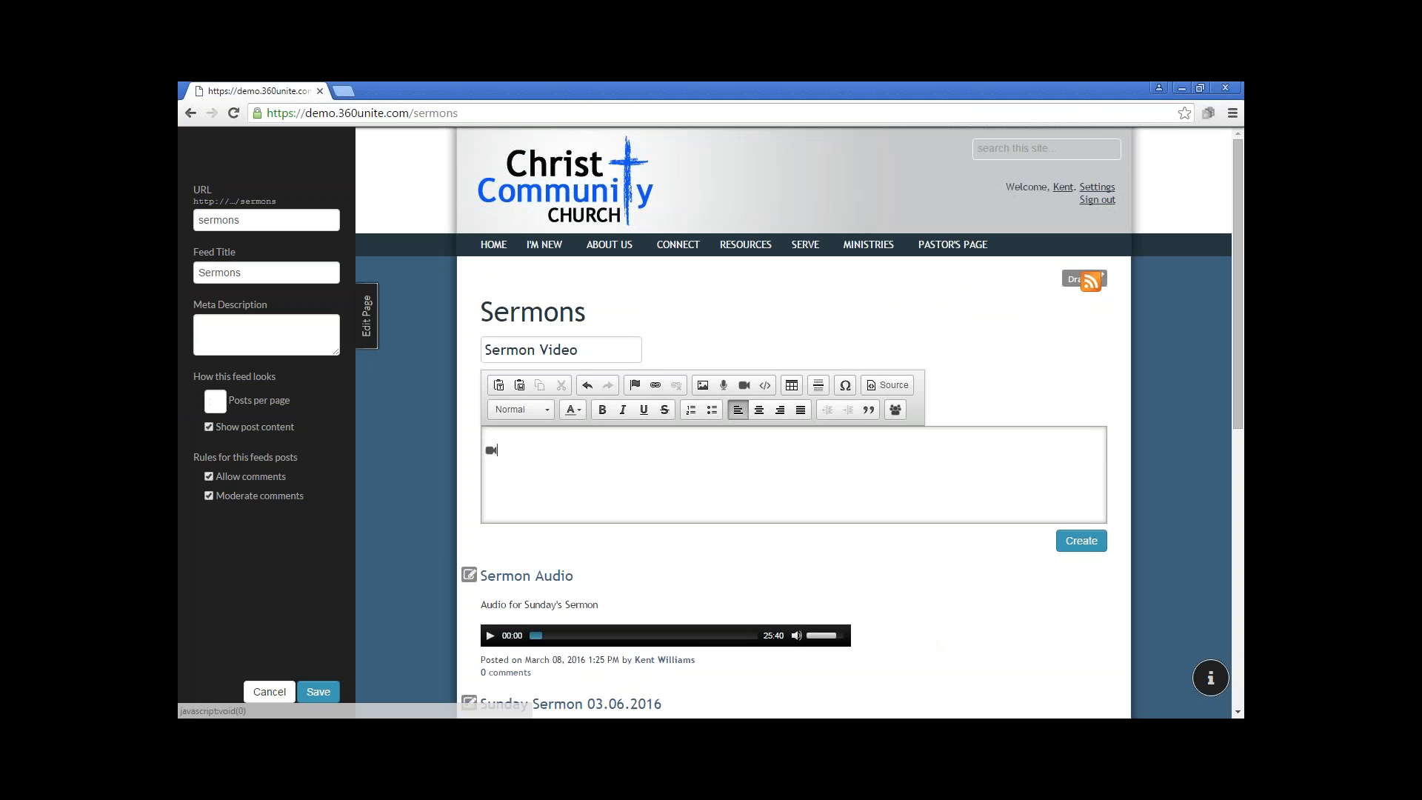
left_click(1085, 544)
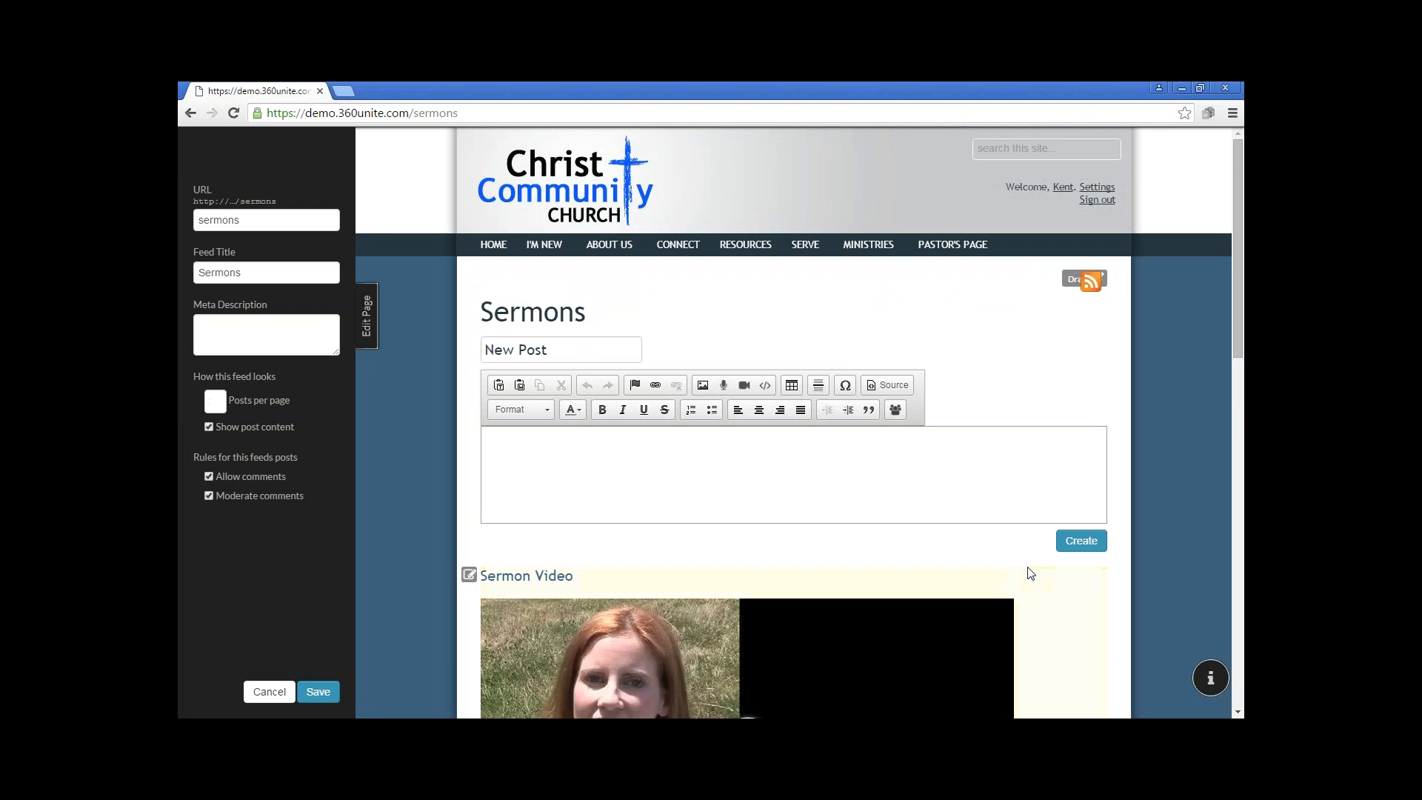
scroll(1029, 572, "down", 3)
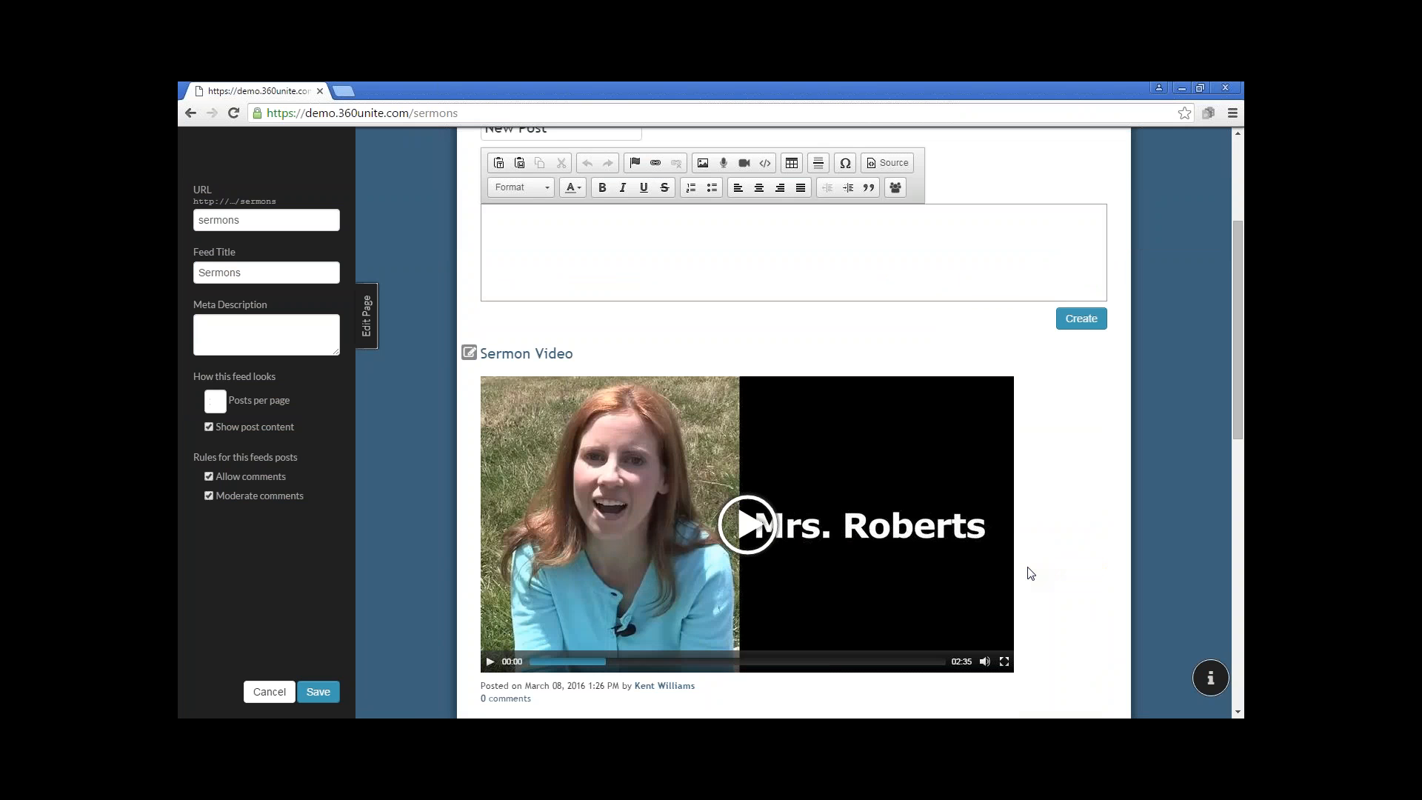
scroll(1031, 574, "up", 3)
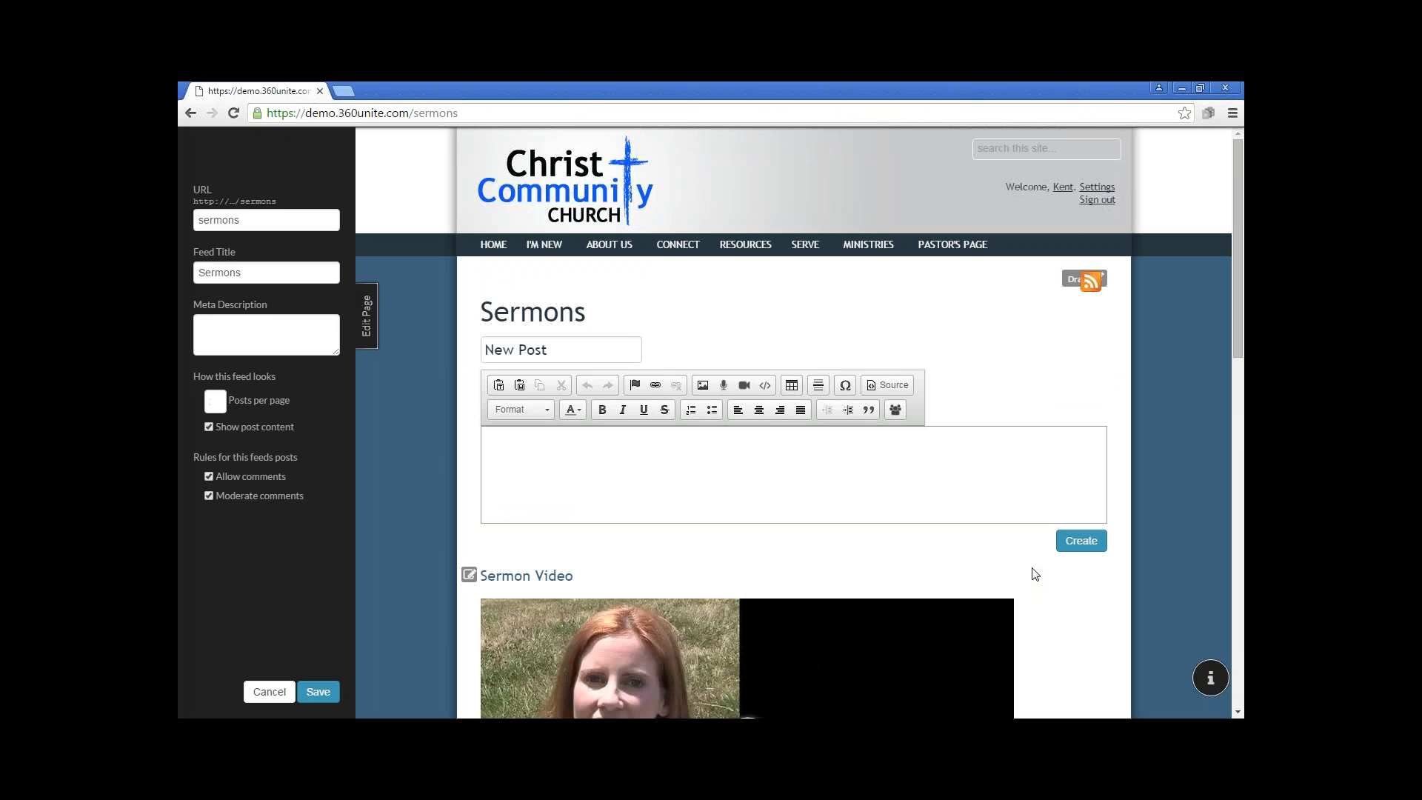
Switch to YouTube, pause the 10/16/11 LCMS Sermon video, and copy its embed code
left_click(1235, 117)
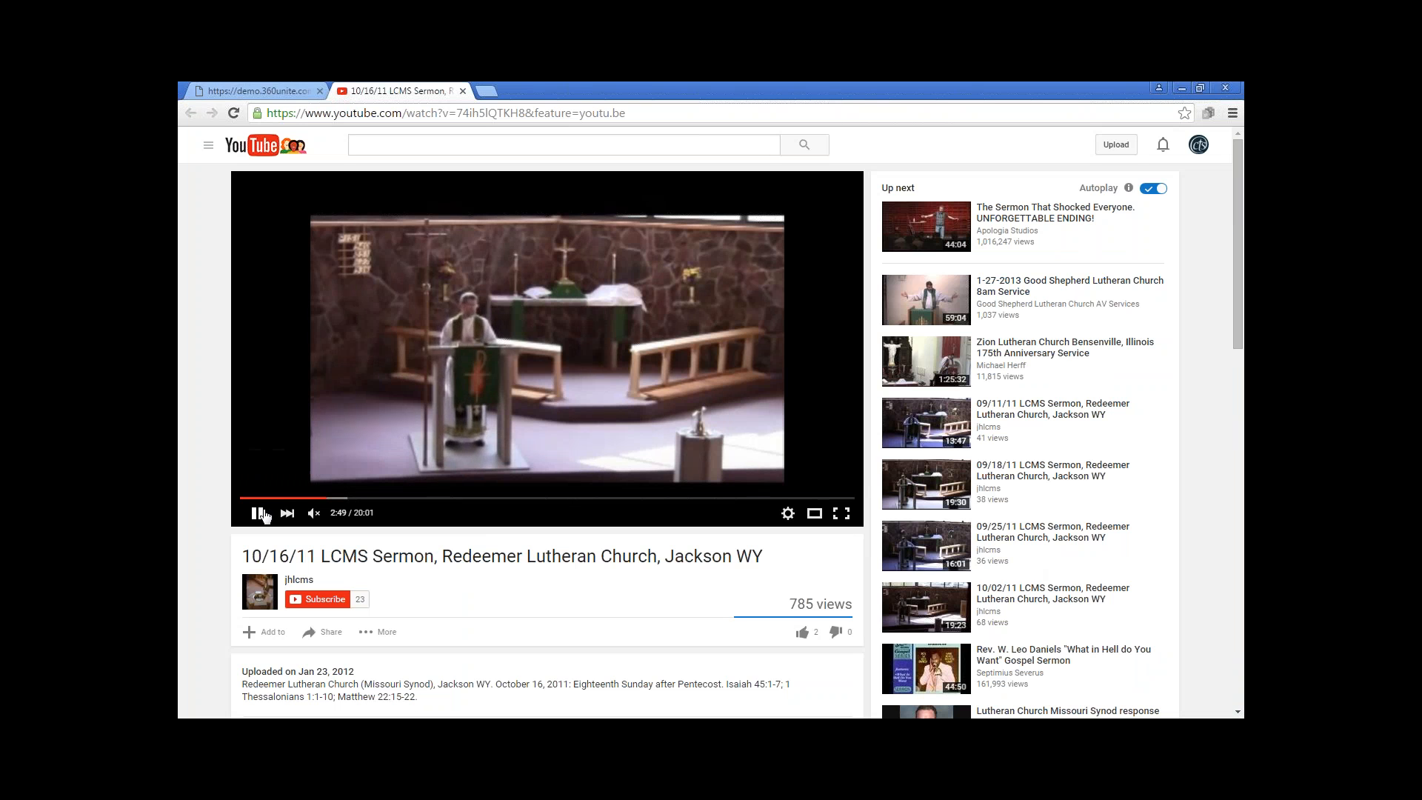
left_click(268, 513)
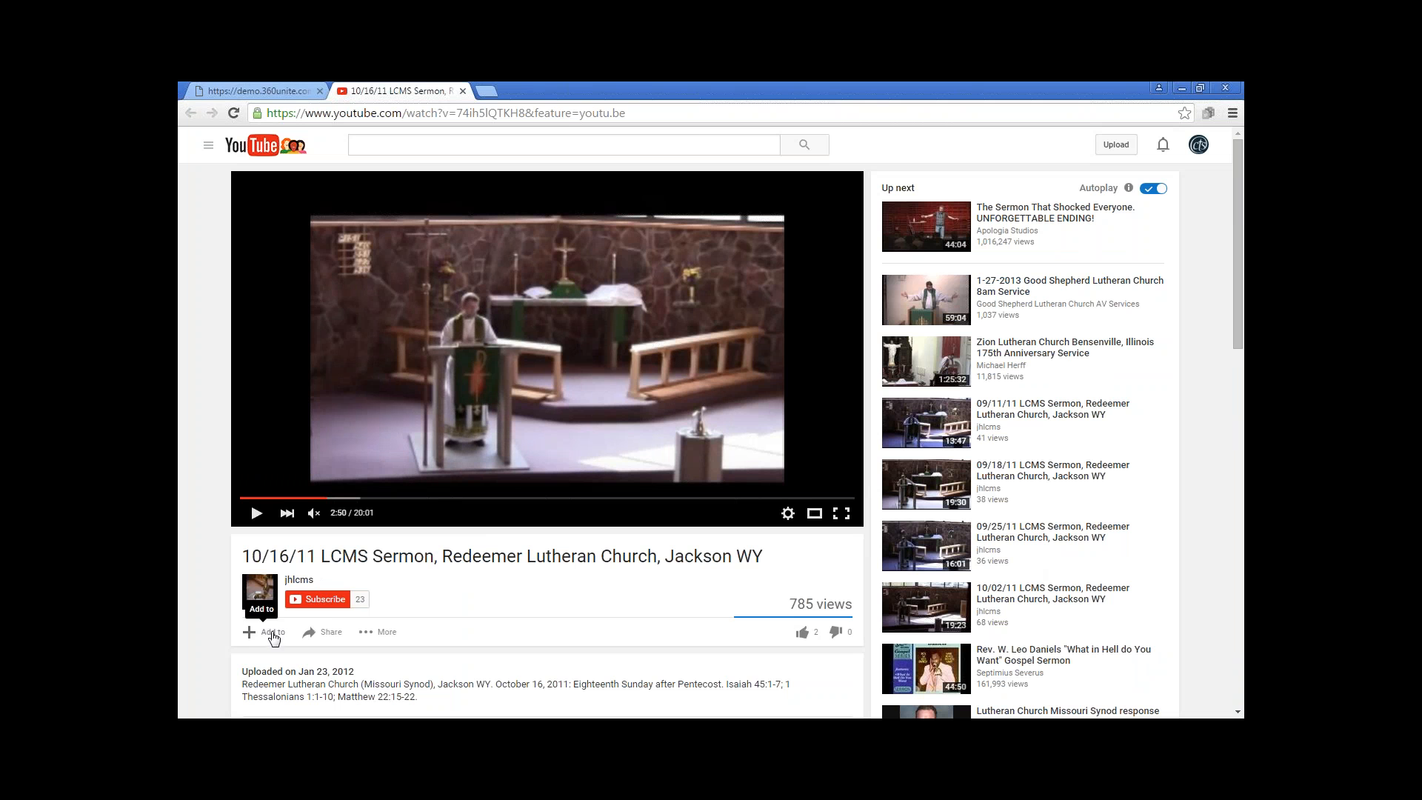
left_click(326, 636)
scroll(254, 585, "down", 2)
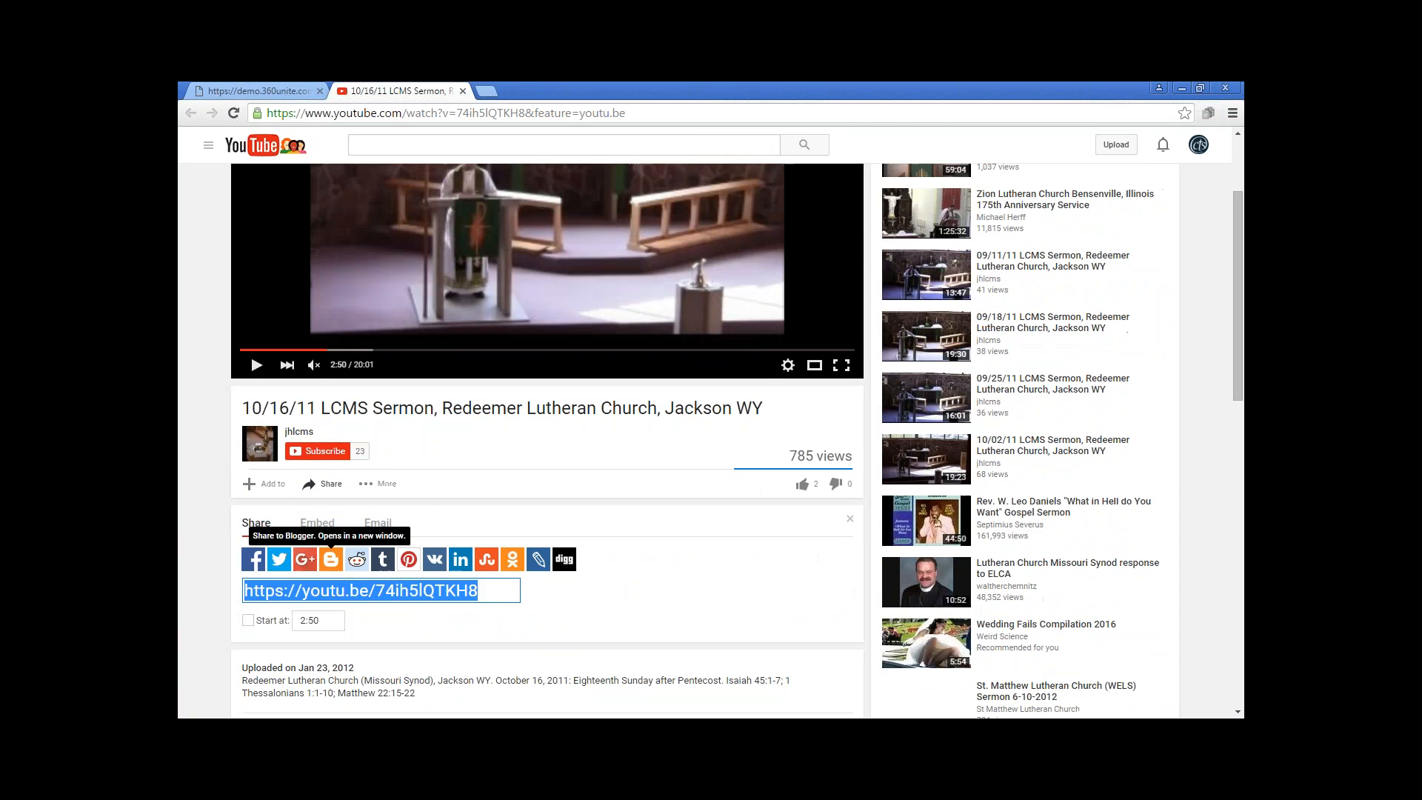
scroll(254, 541, "down", 1)
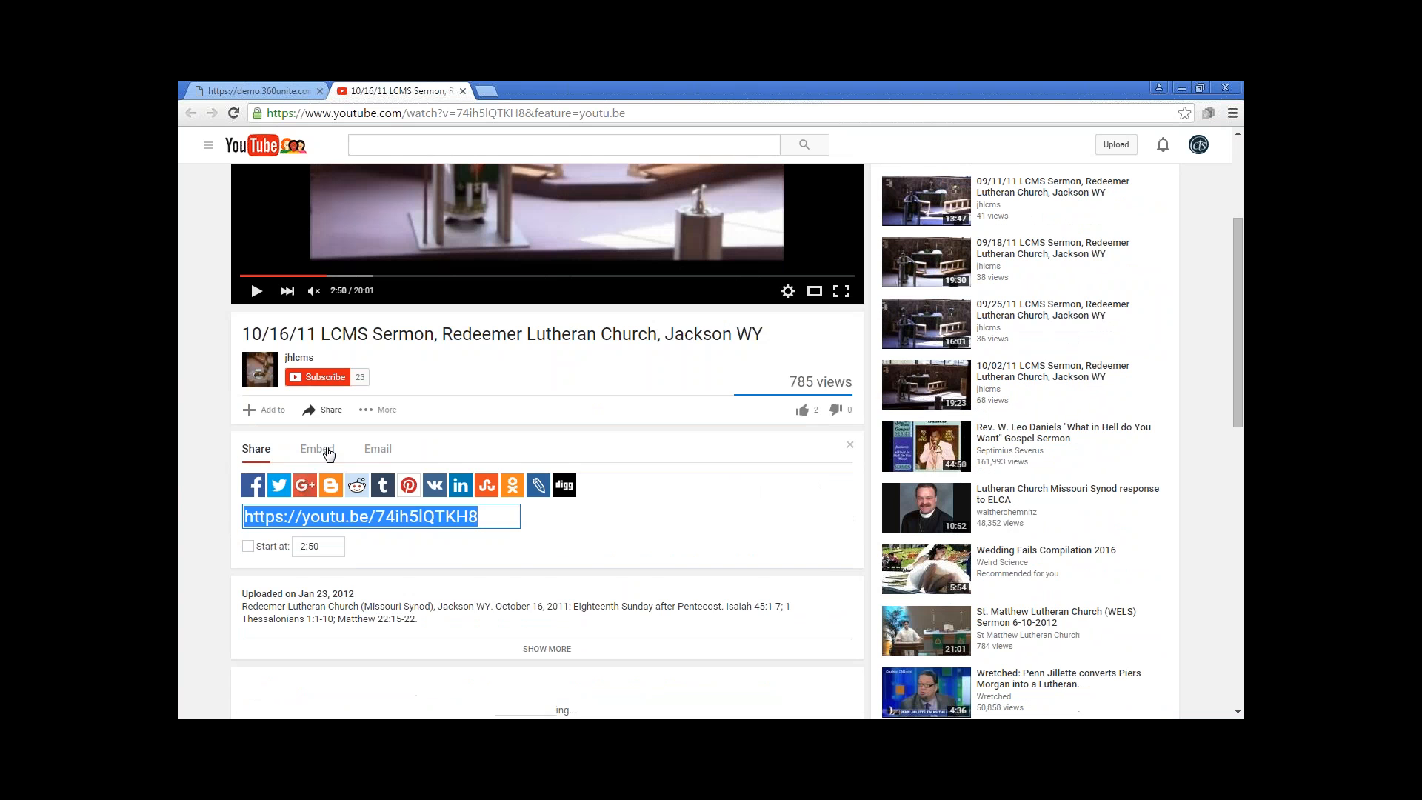
left_click(318, 451)
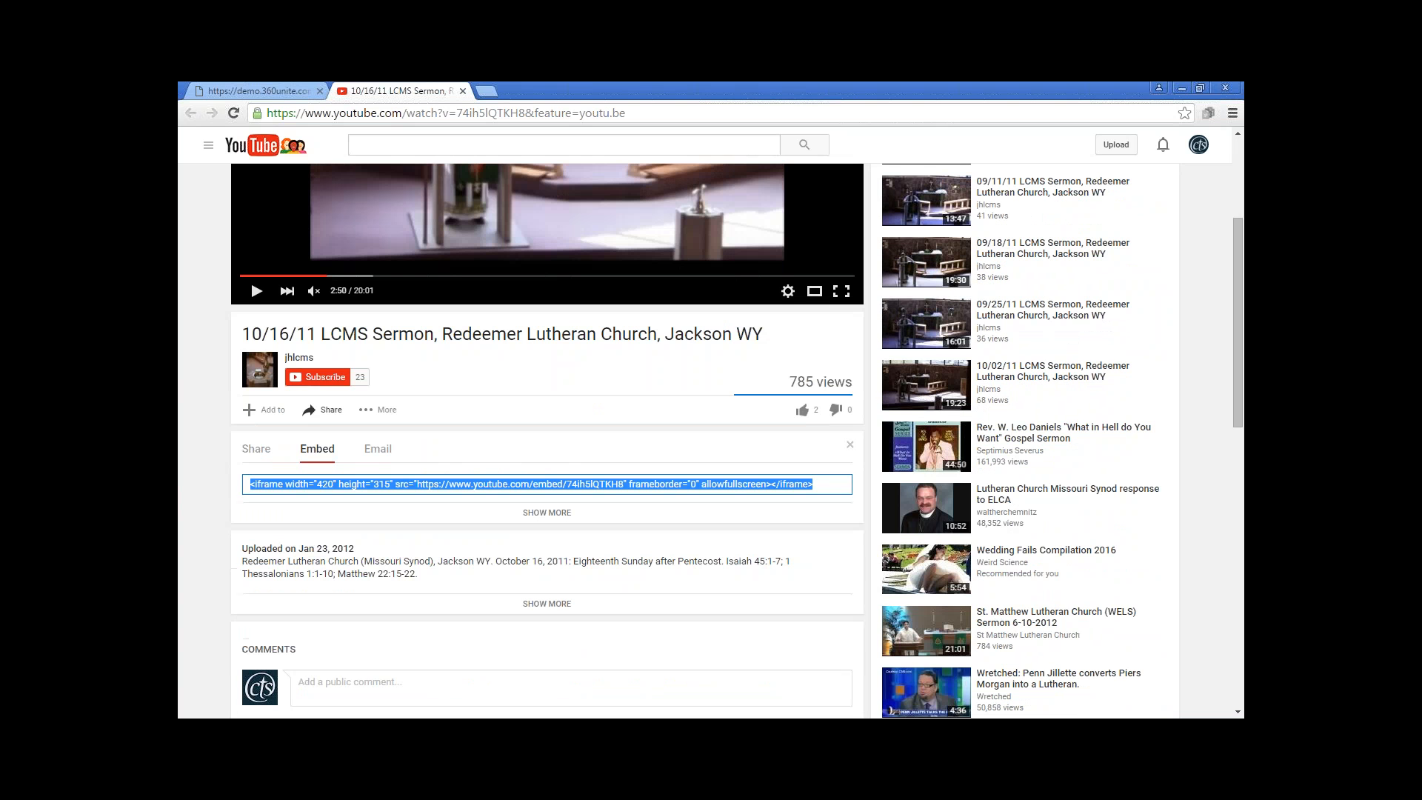
right_click(336, 487)
left_click(375, 515)
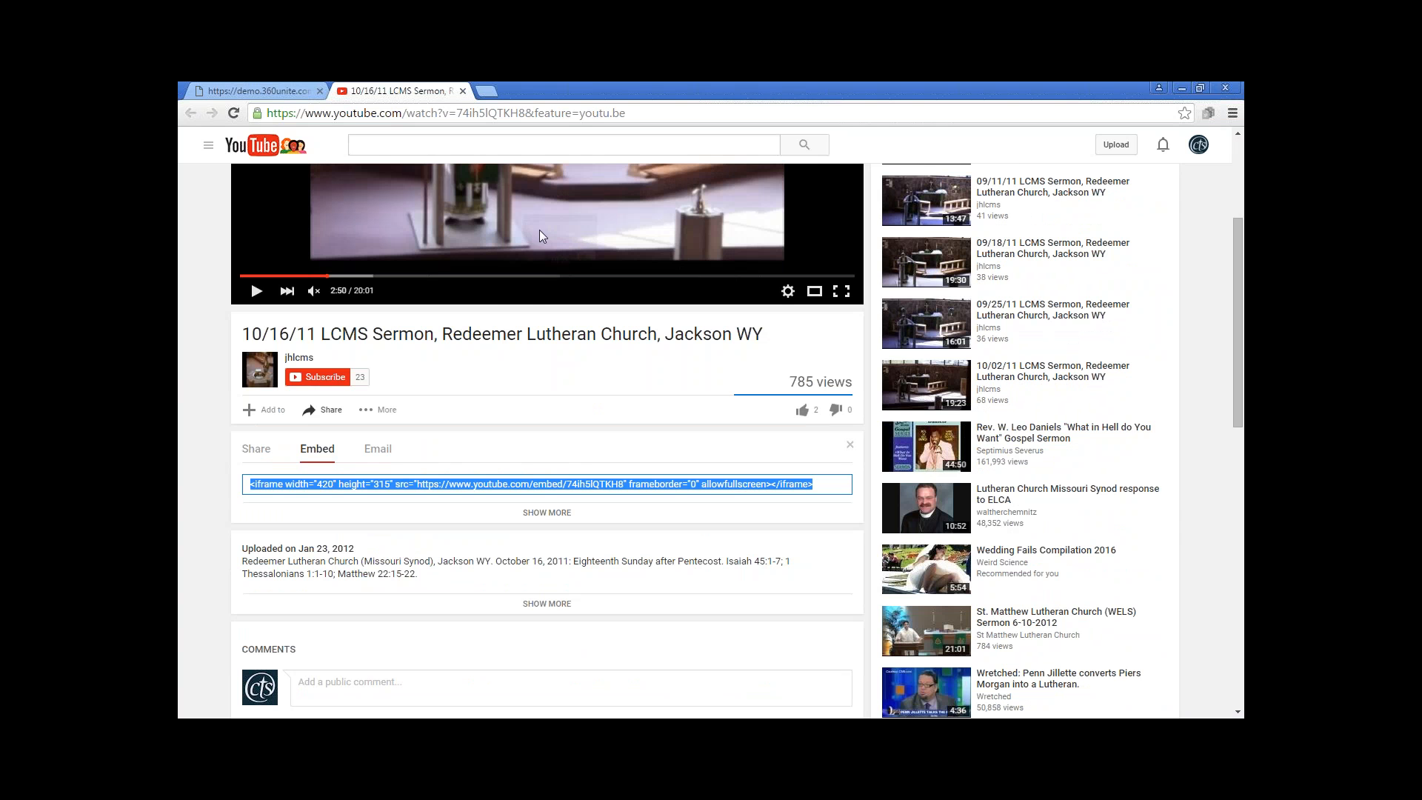
Return to the church's Sermons page, embed the copied YouTube code in a new post's body, and create the post
left_click(267, 92)
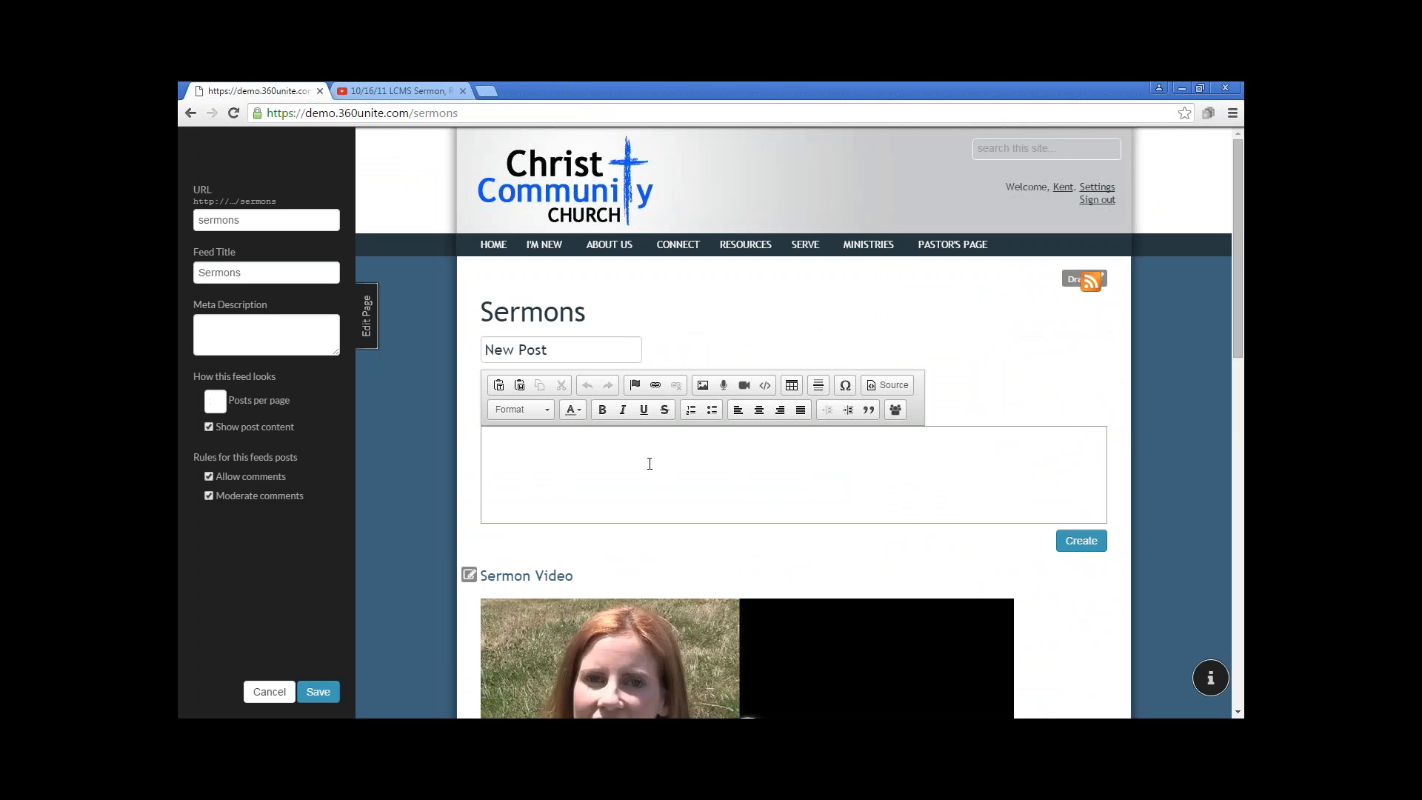
left_click(766, 387)
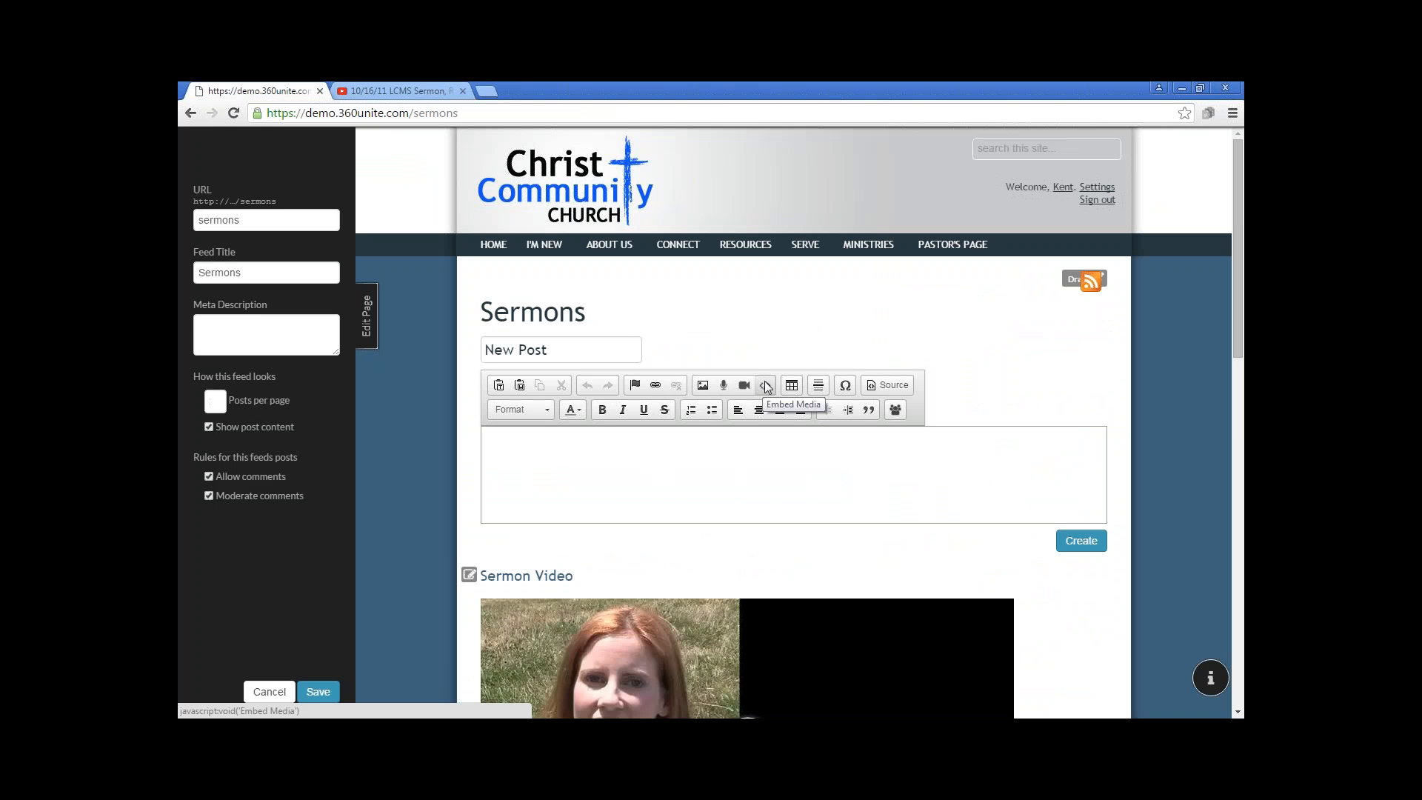
left_click(765, 386)
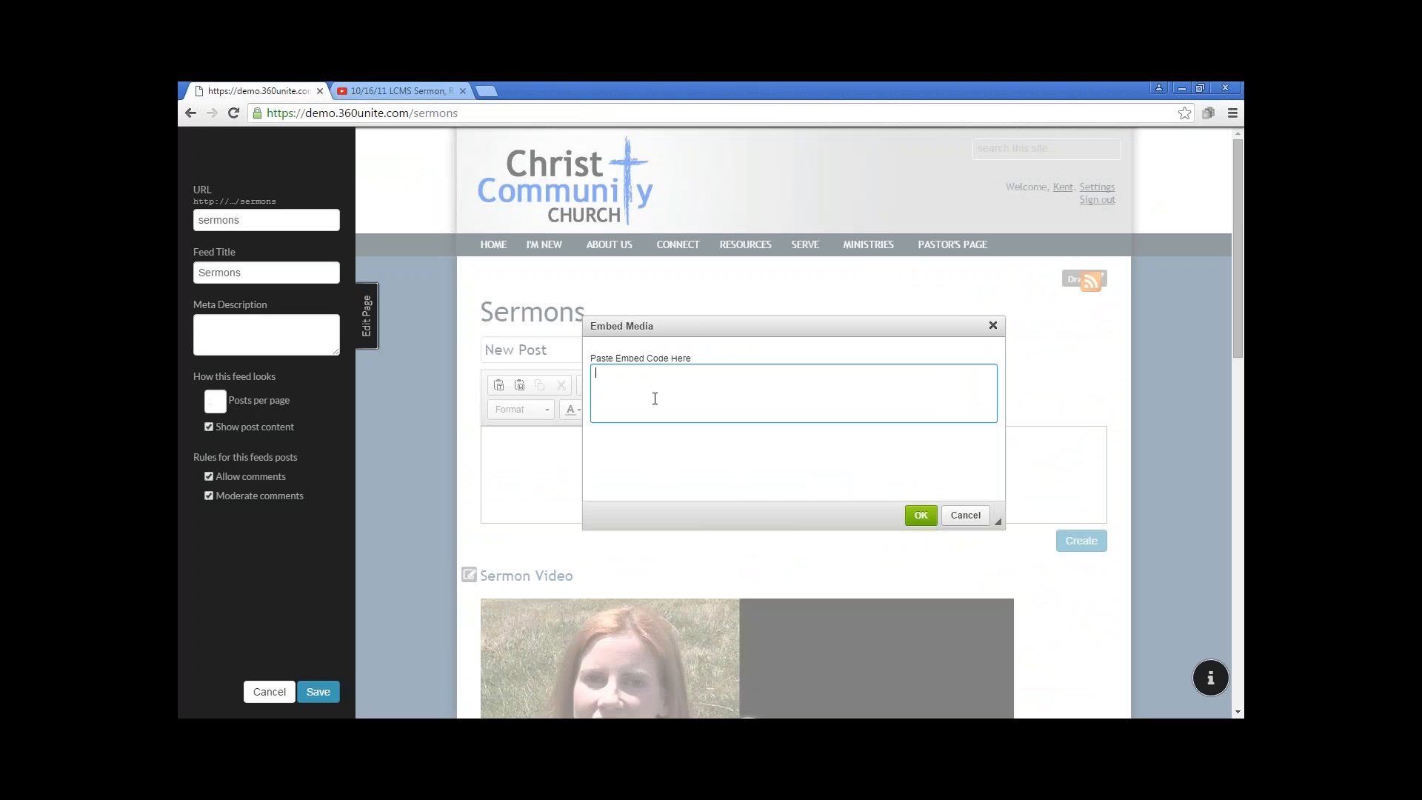
right_click(636, 382)
left_click(674, 473)
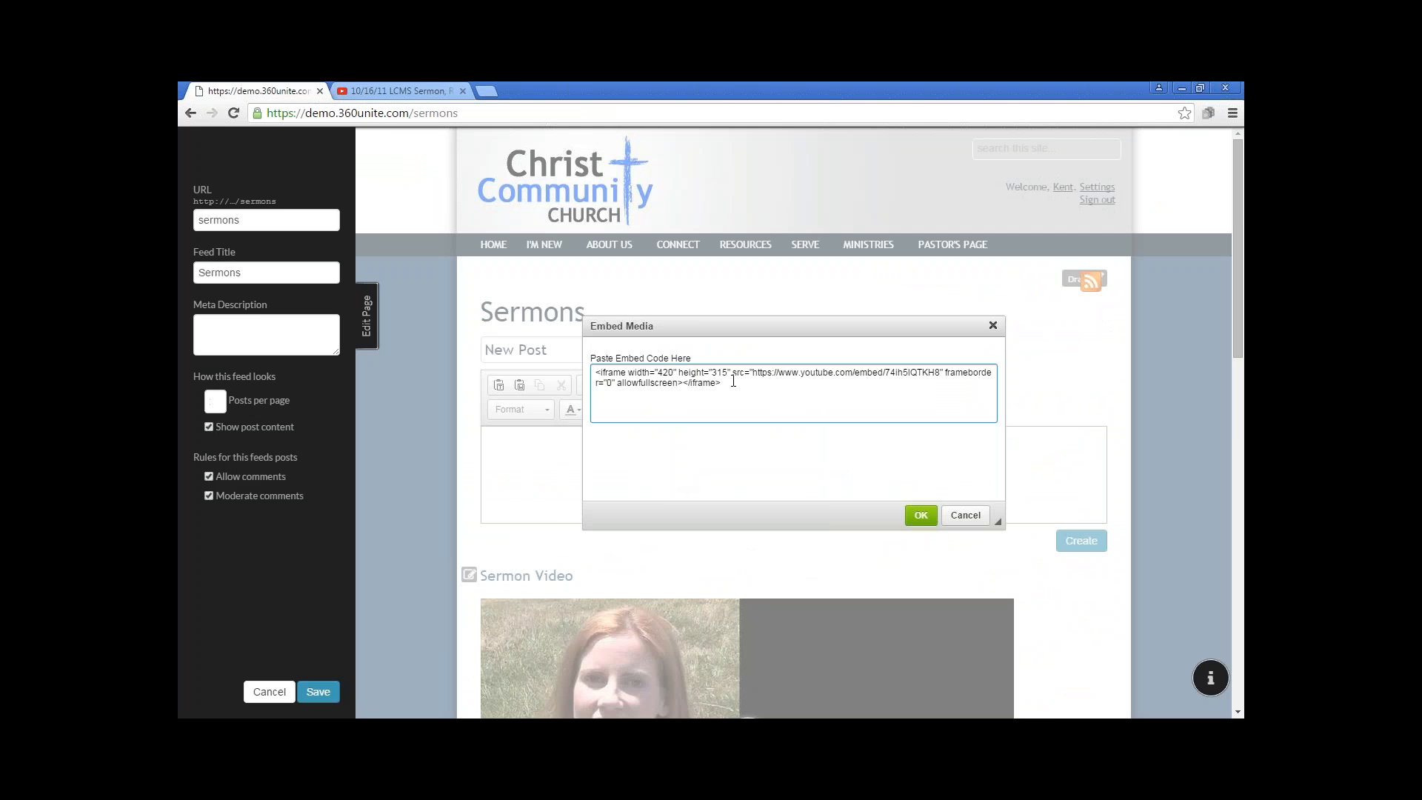
left_click(921, 514)
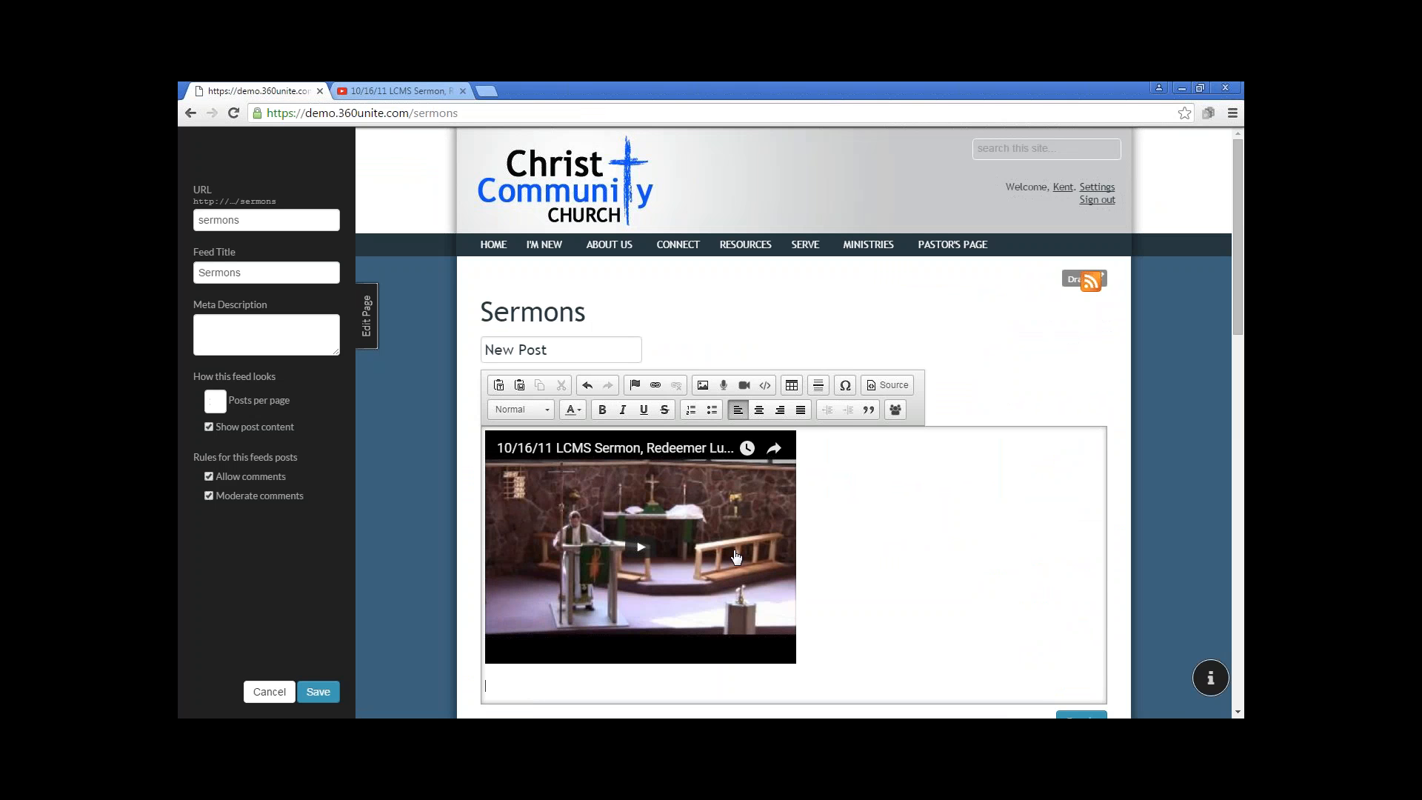
scroll(879, 548, "down", 1)
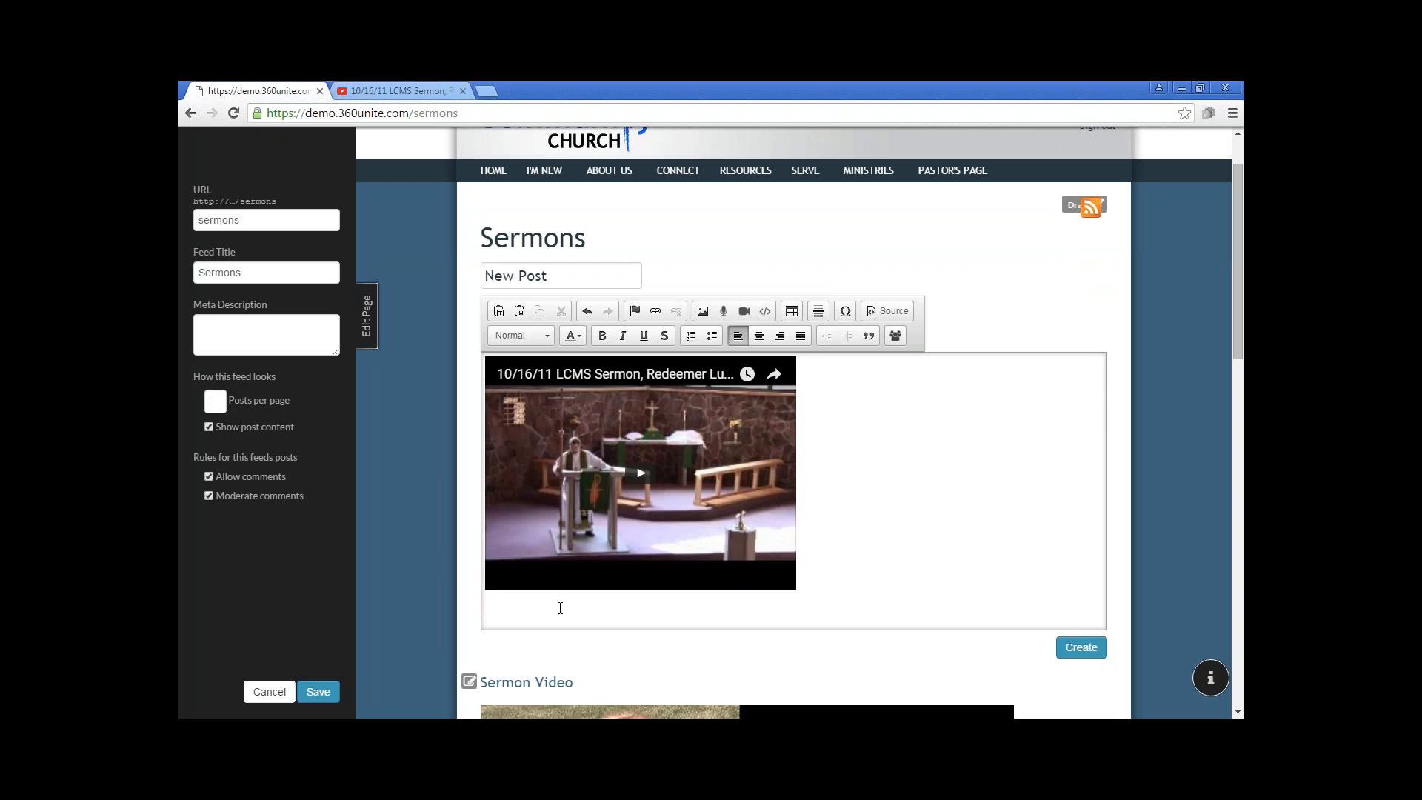
left_click(1080, 647)
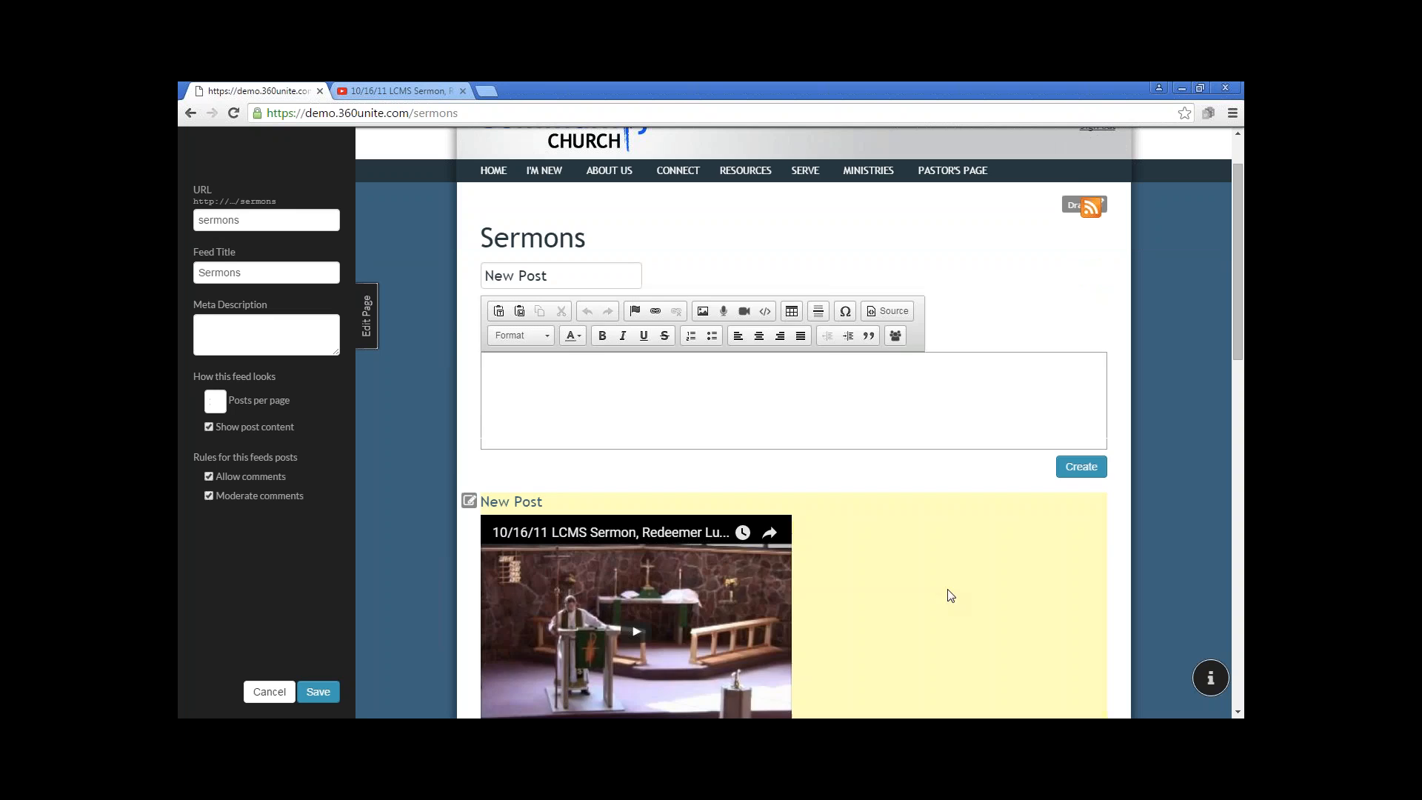
scroll(956, 600, "down", 3)
scroll(948, 592, "up", 1)
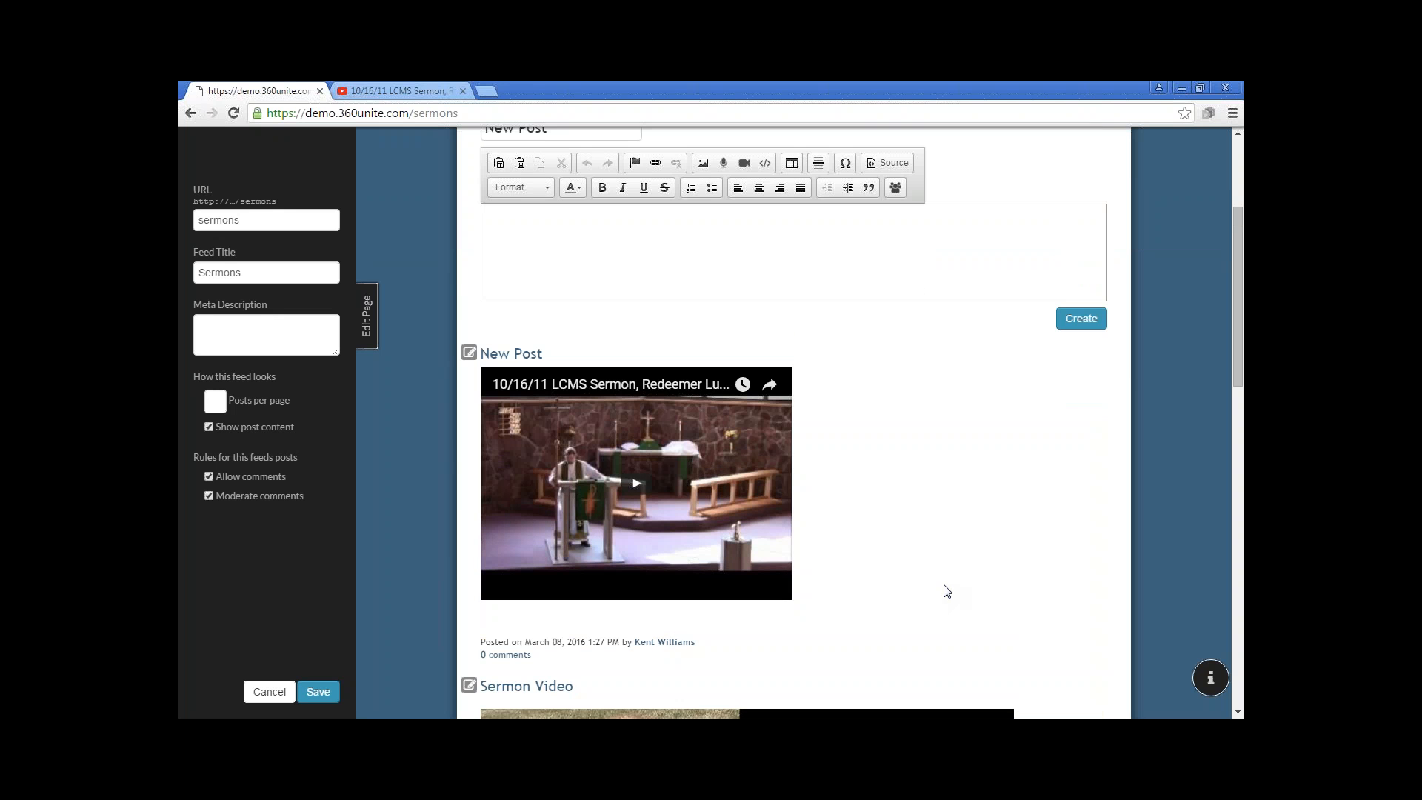
Open the post with the embedded YouTube sermon for editing, change its title to "Sunday Video 2", and save it
left_click(469, 354)
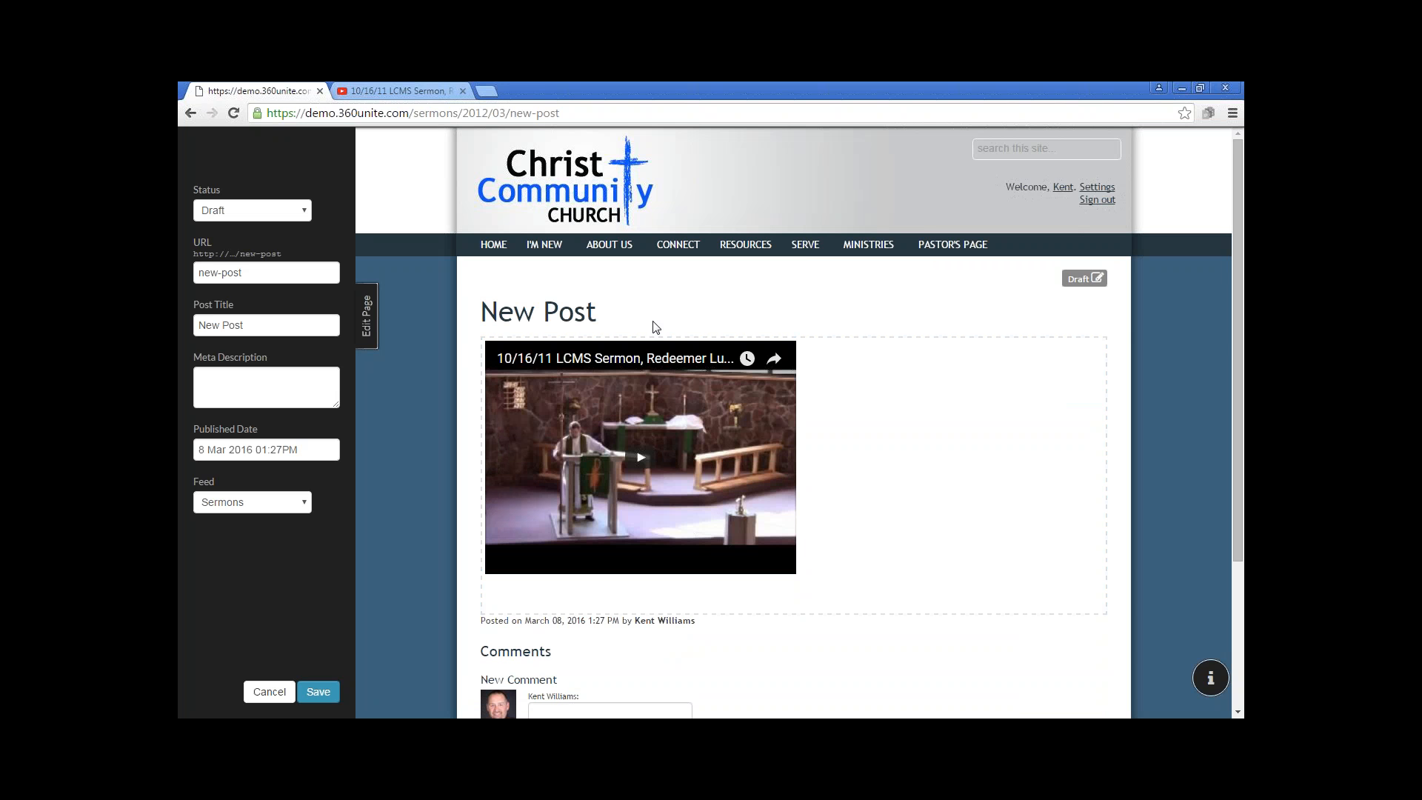
triple_click(186, 327)
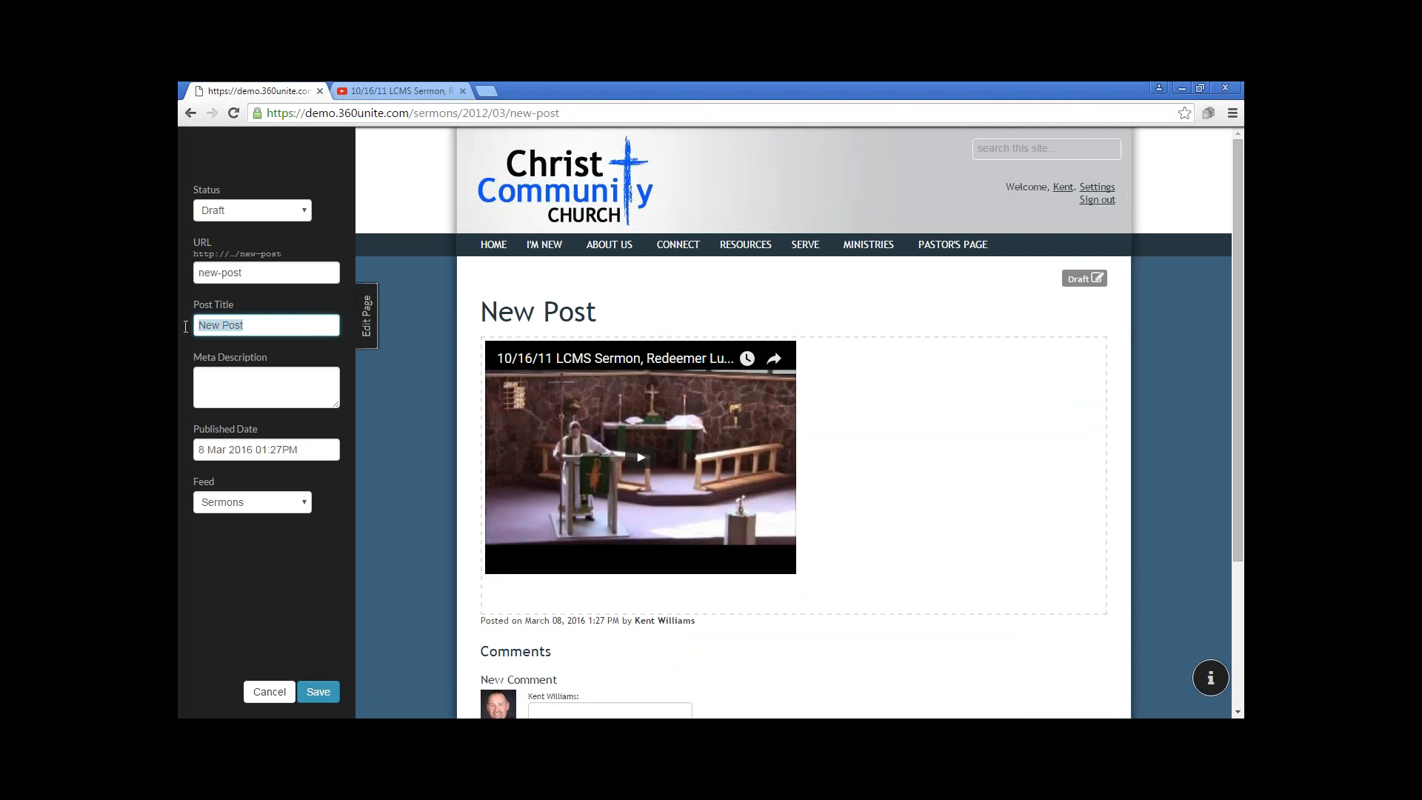
type("Sunday Video 2")
left_click(320, 695)
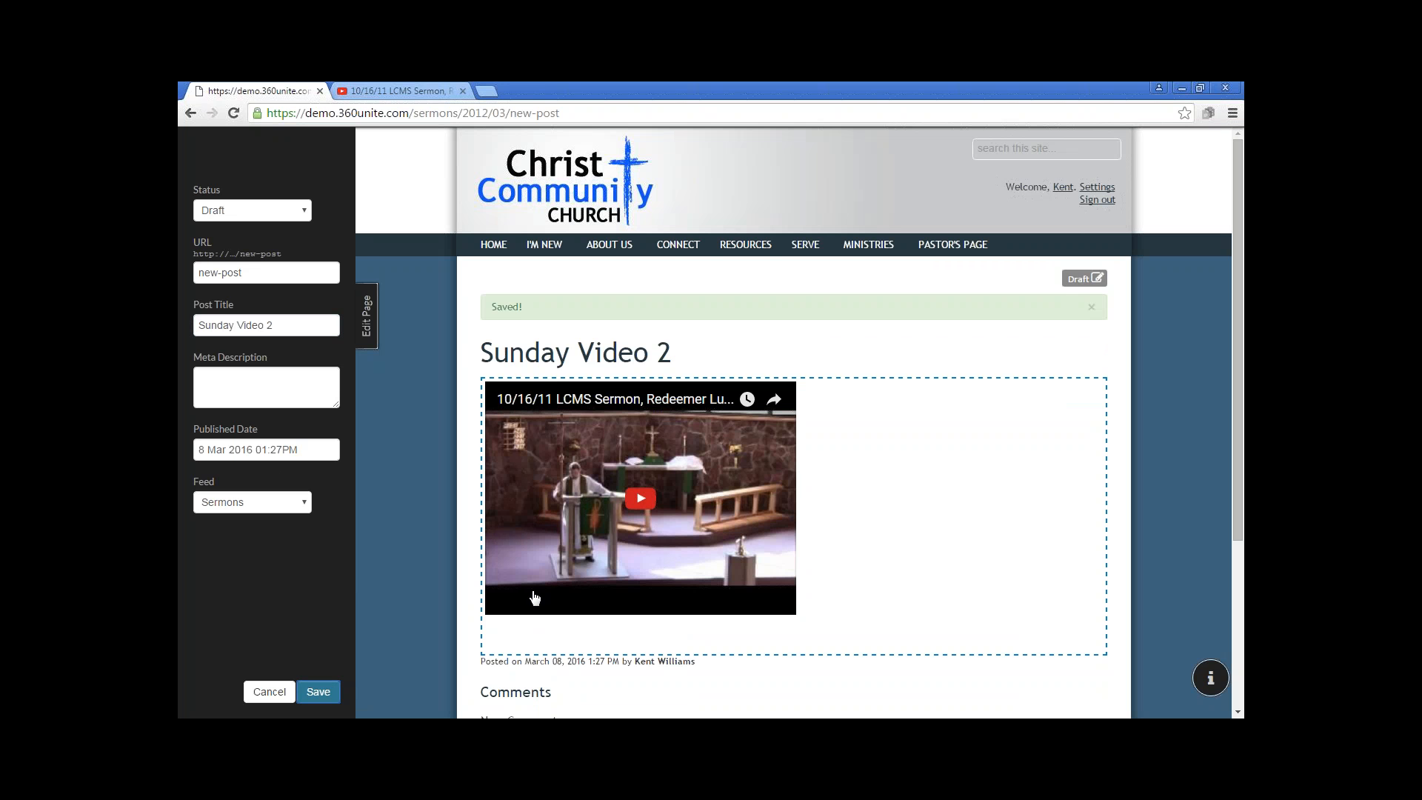
scroll(925, 700, "down", 1)
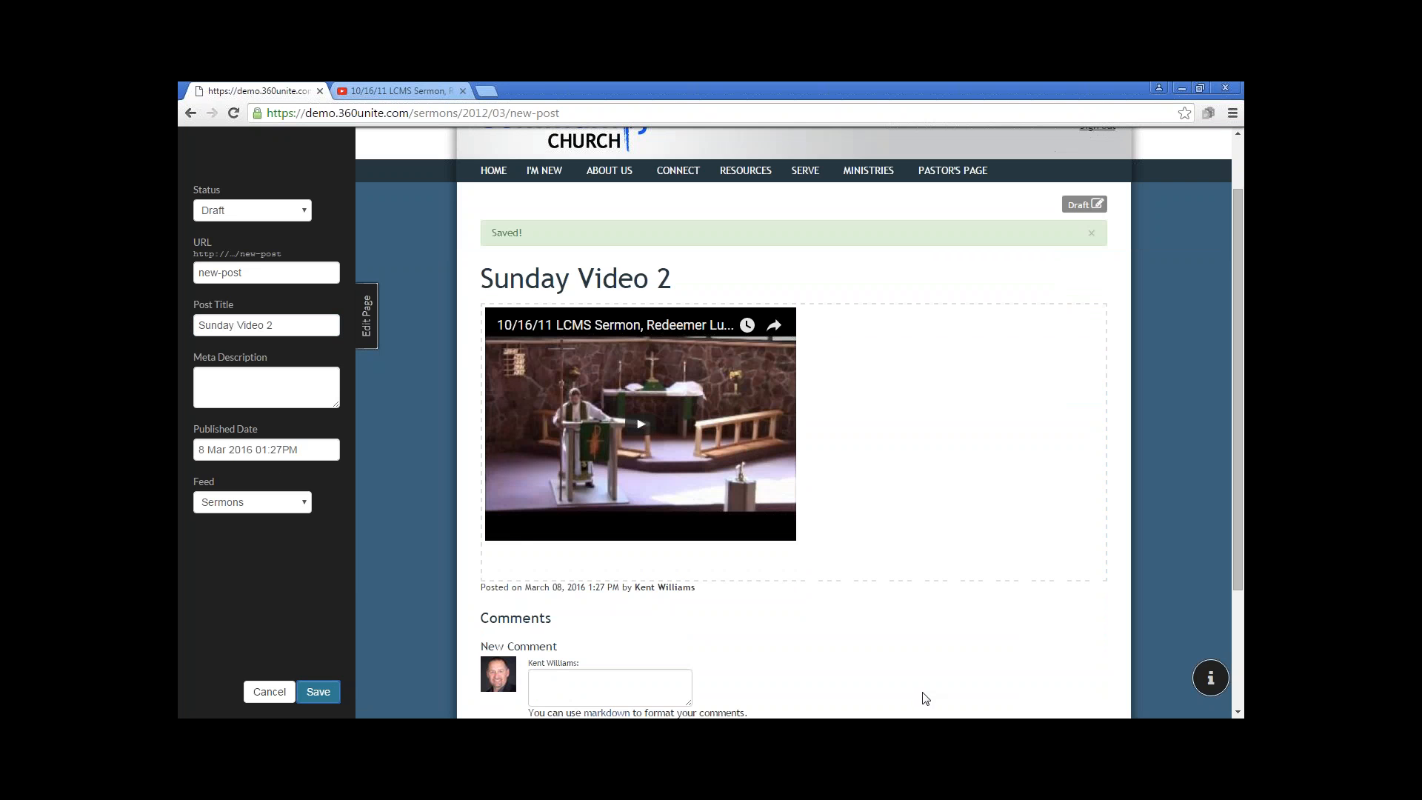
scroll(917, 694, "down", 3)
scroll(916, 695, "up", 4)
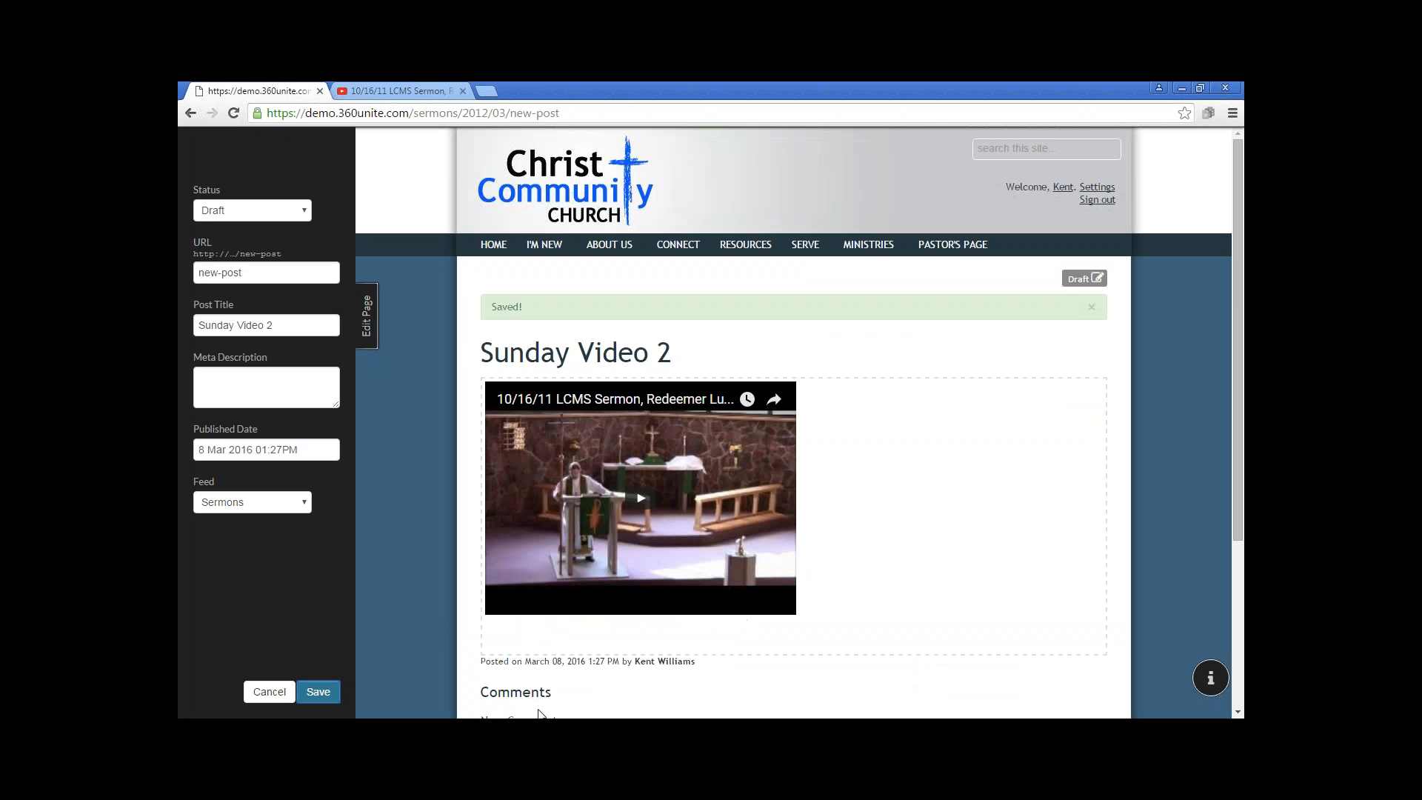
left_click(320, 692)
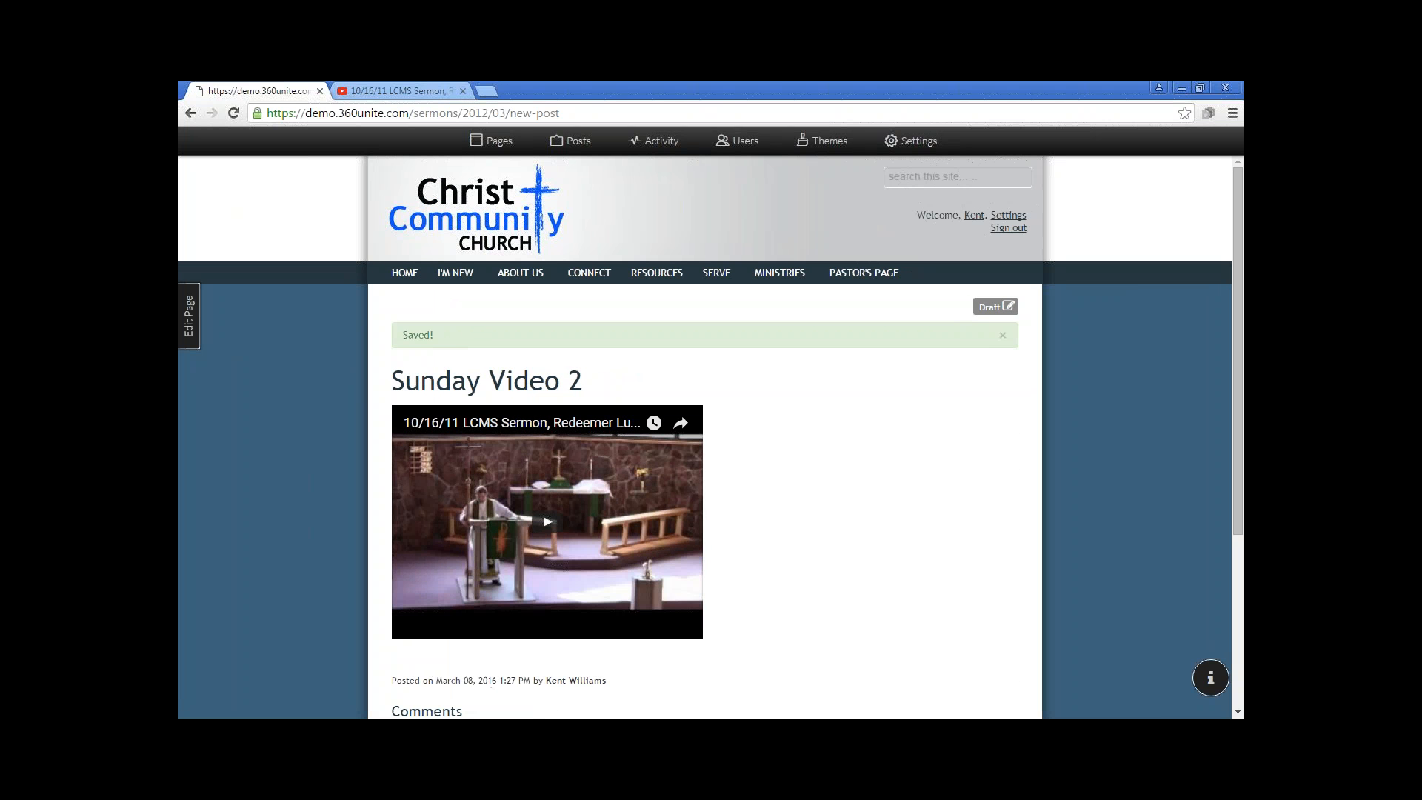
Publish the draft post Sunday Sermon 03.06.2016 from the list of all posts
left_click(571, 142)
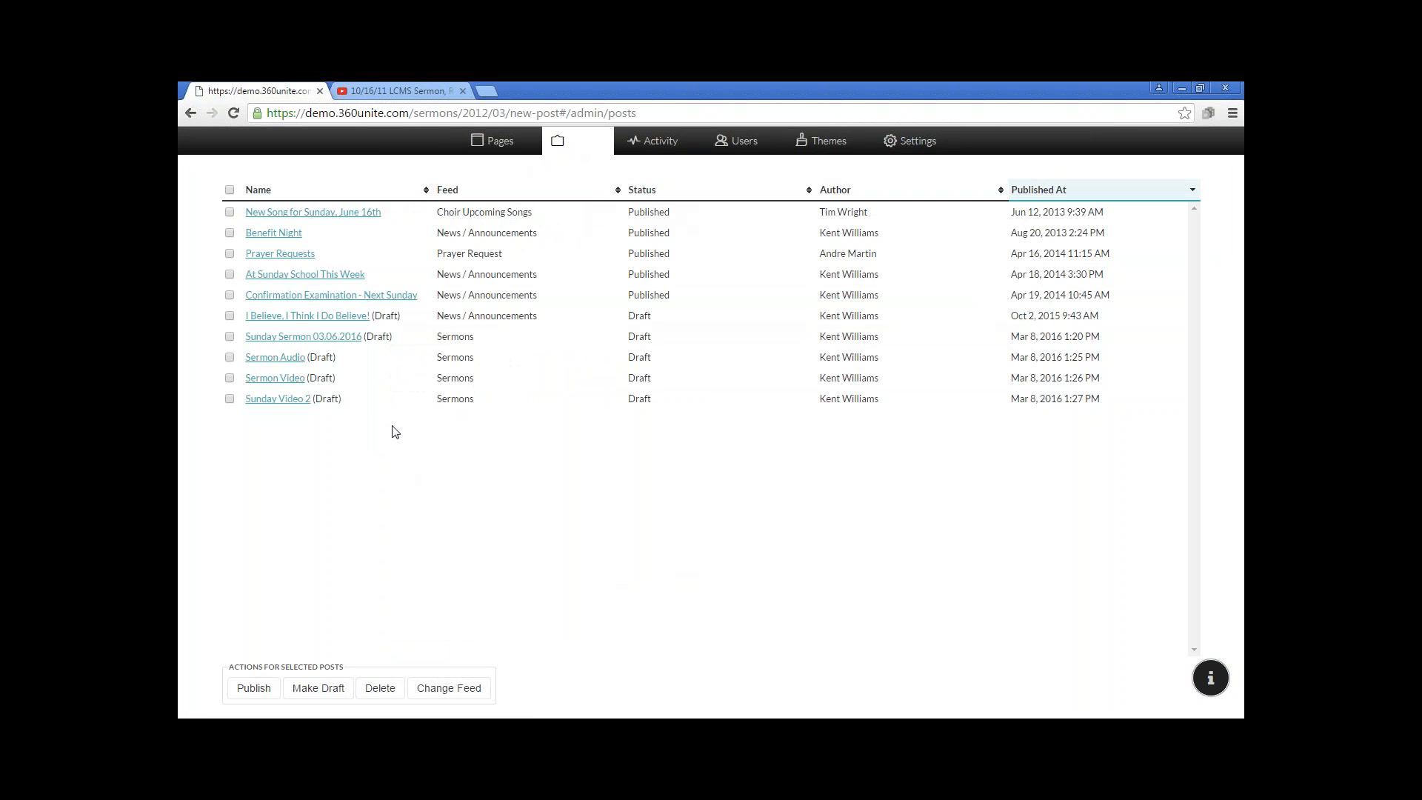
left_click(229, 337)
left_click(254, 689)
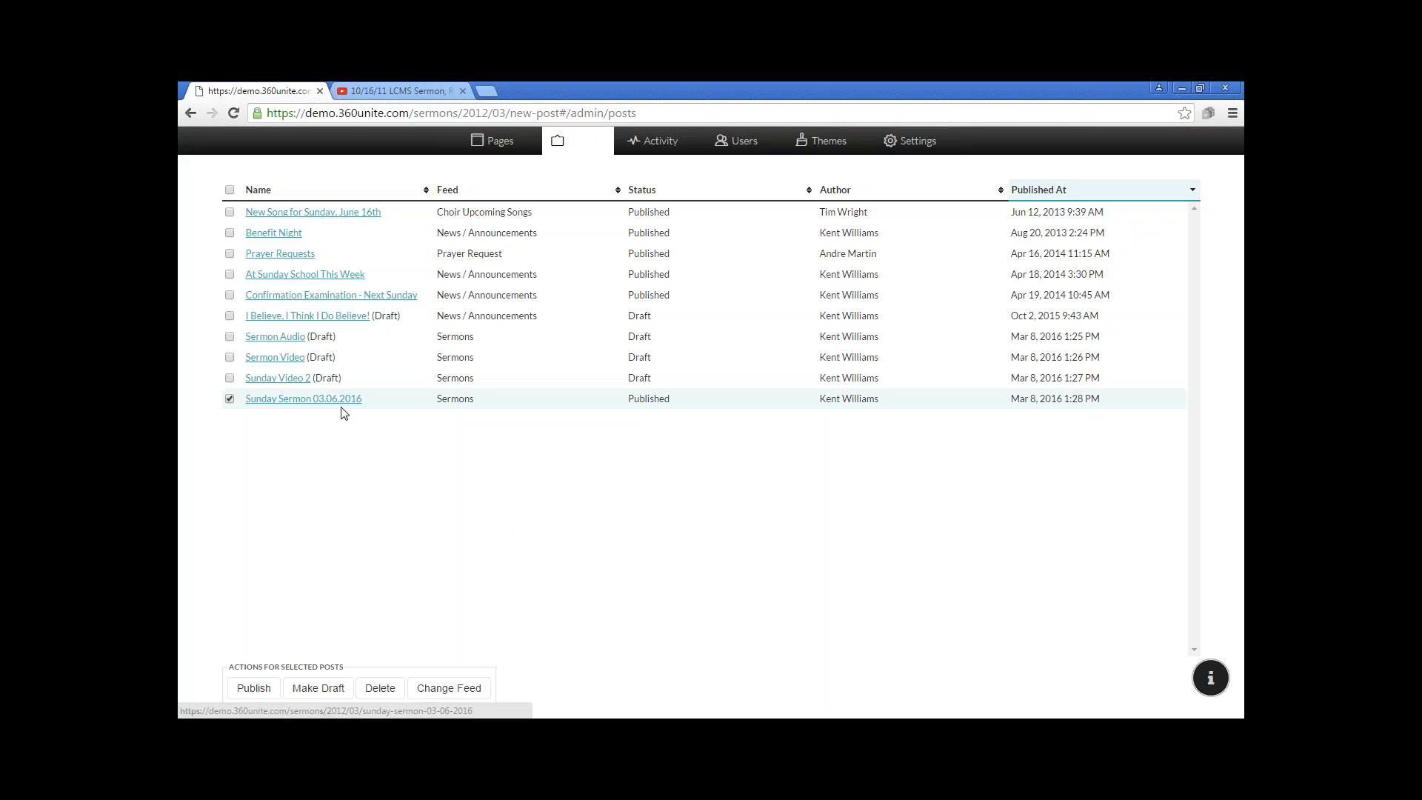
Publish the remaining drafts together: Sunday Video 2, Sermon Video, Sermon Audio, and I Believe, I Think I Do Believe!
left_click(230, 378)
left_click(230, 358)
left_click(230, 337)
left_click(230, 316)
left_click(250, 688)
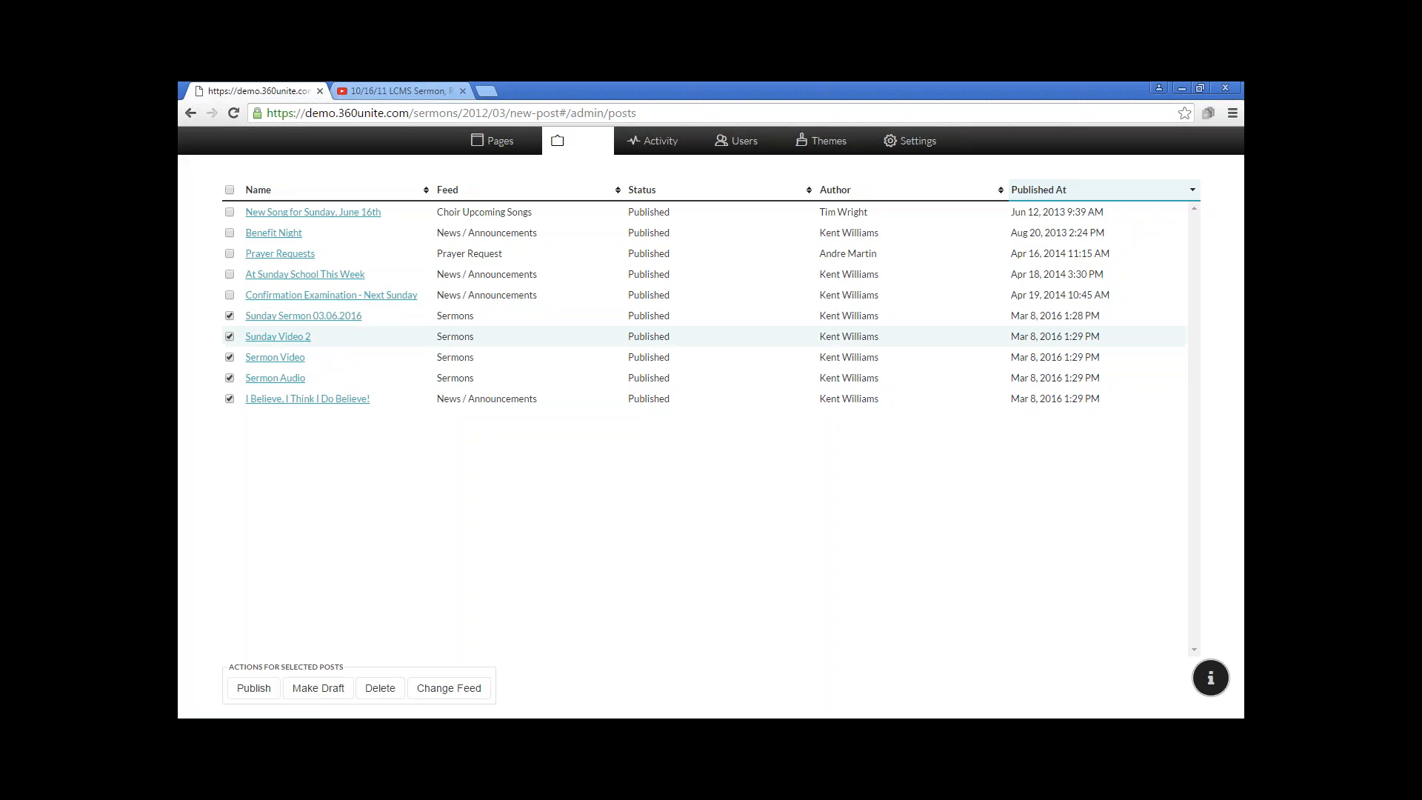
Keep only the post I Believe, I Think I Do Believe! selected and change its feed to Pastor's Blog
left_click(230, 316)
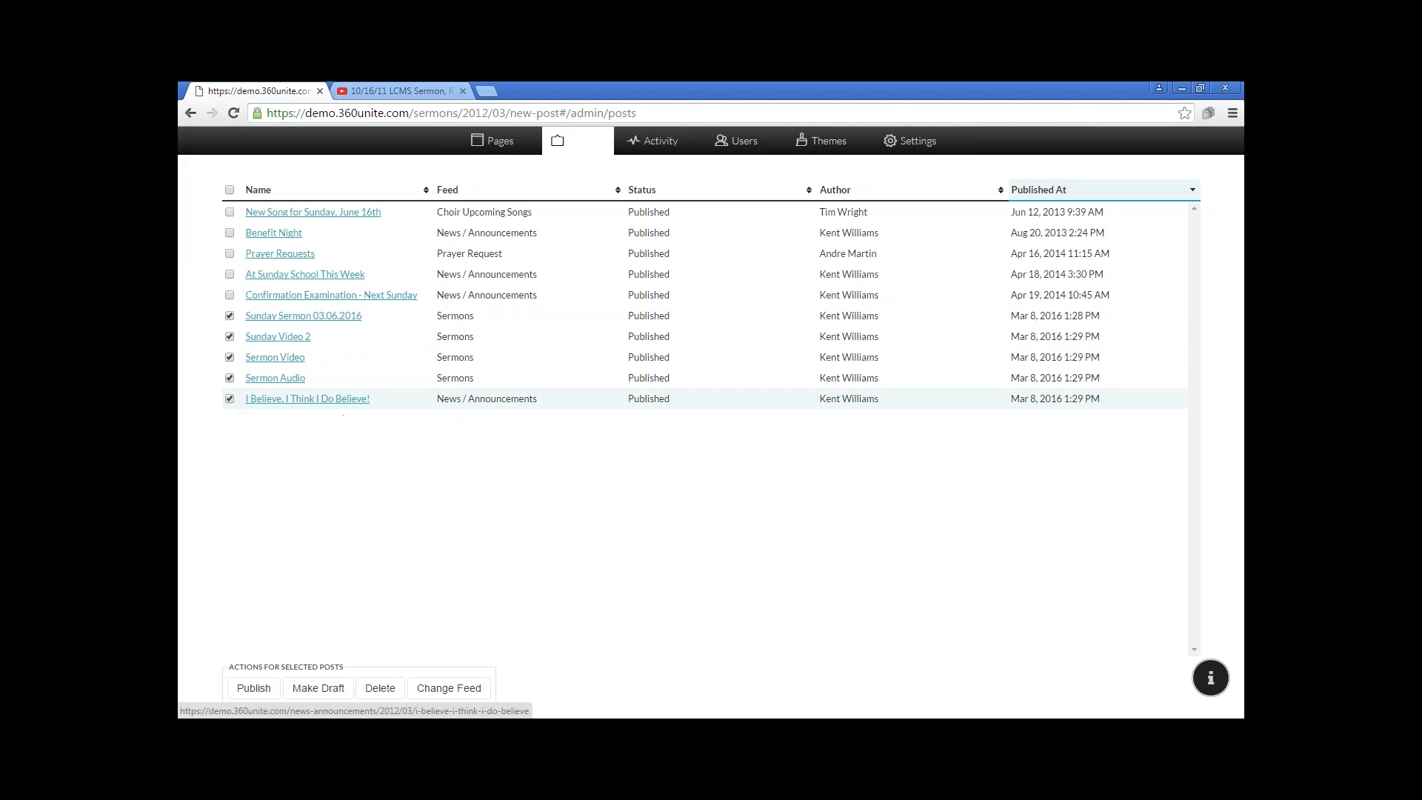
left_click(230, 378)
left_click(230, 357)
left_click(230, 336)
left_click(230, 316)
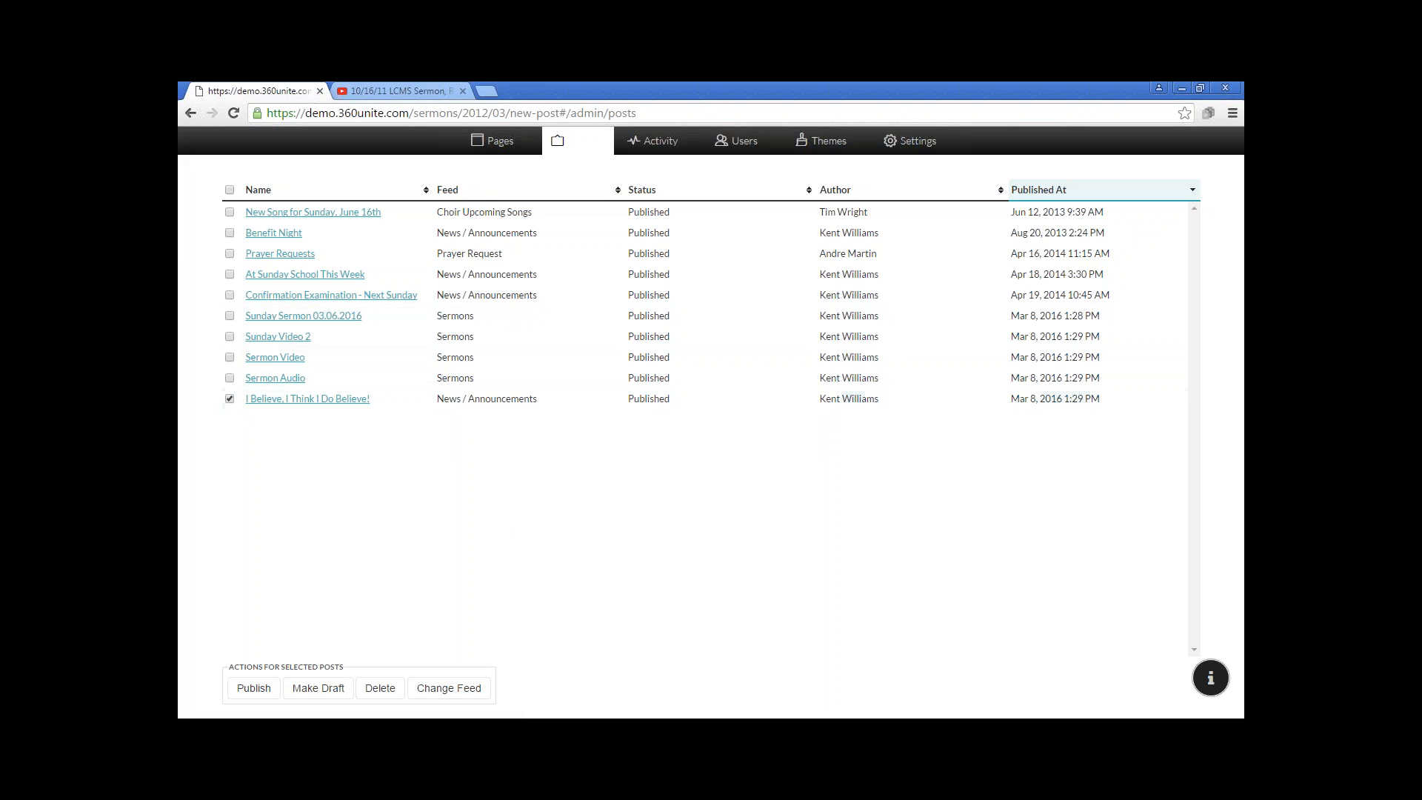
left_click(452, 688)
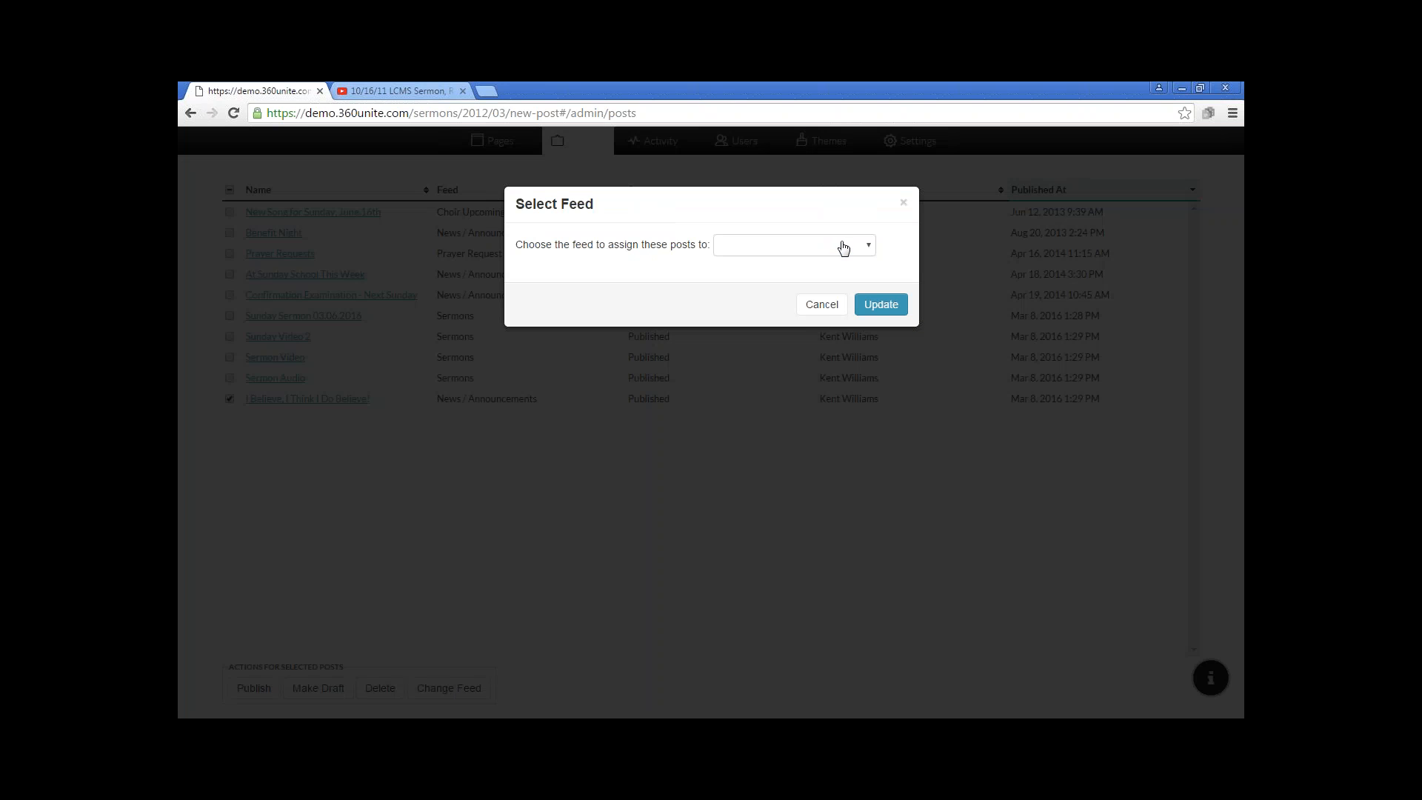
left_click(841, 246)
left_click(779, 330)
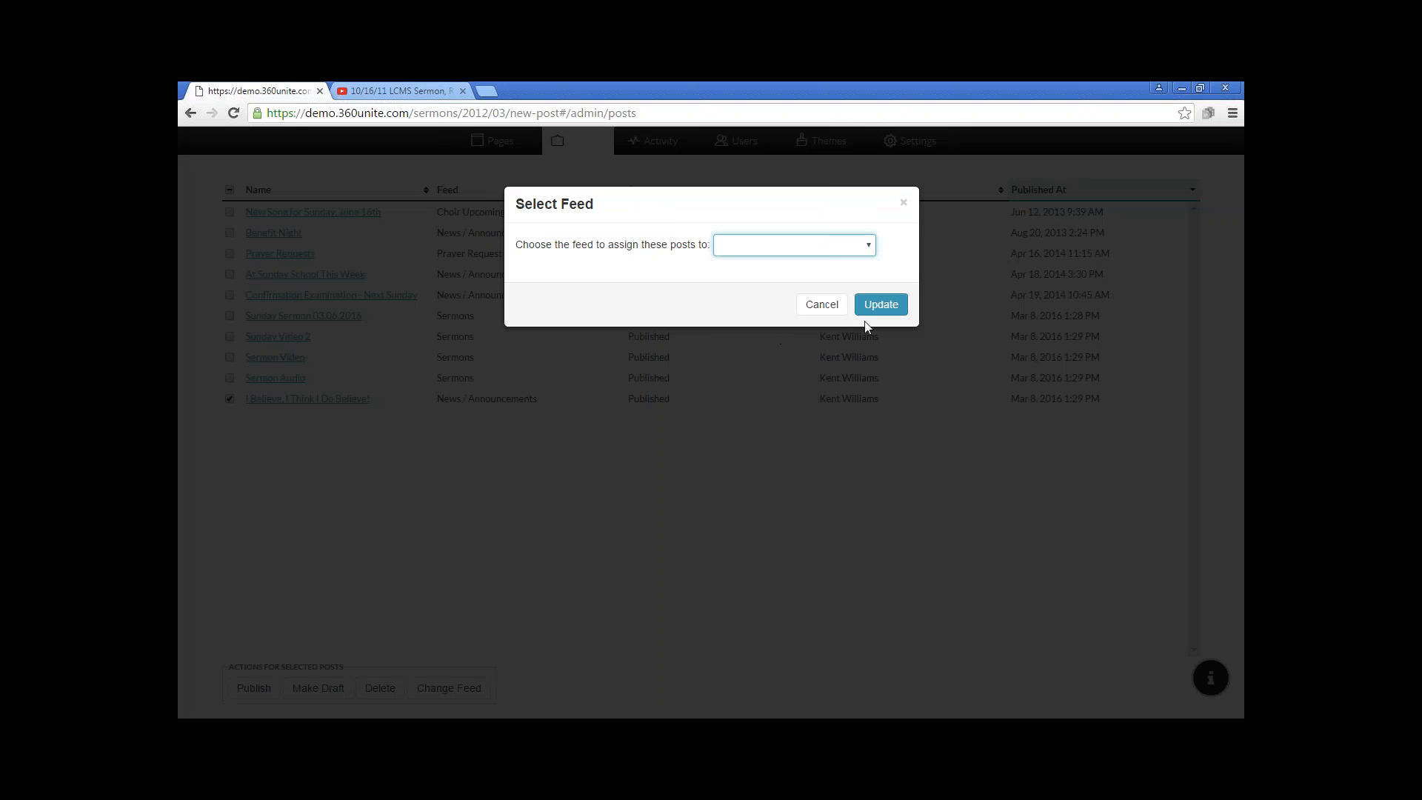
left_click(881, 305)
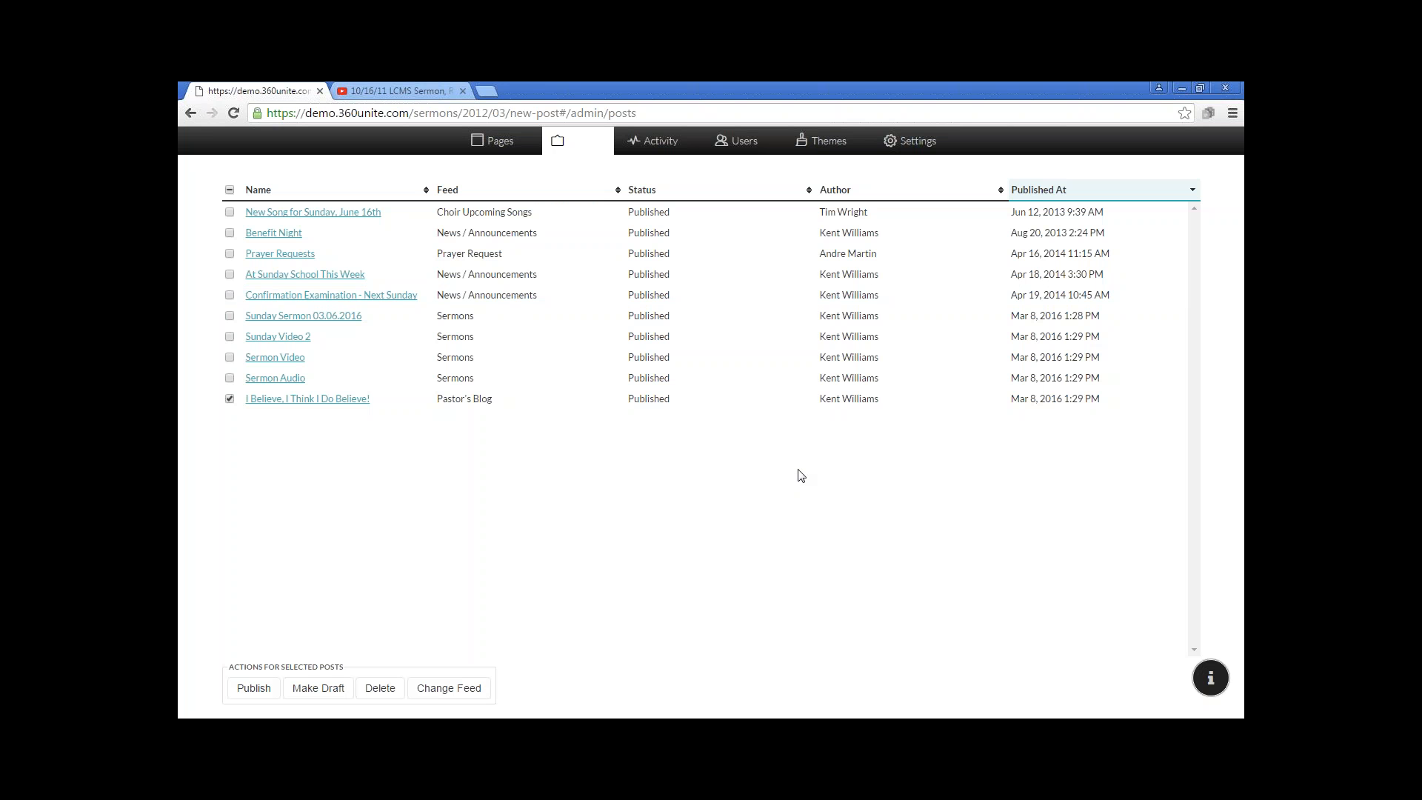
Leave the list of posts and open the website's Pastor's Blog page to view the reassigned post
left_click(601, 147)
mouse_move(876, 276)
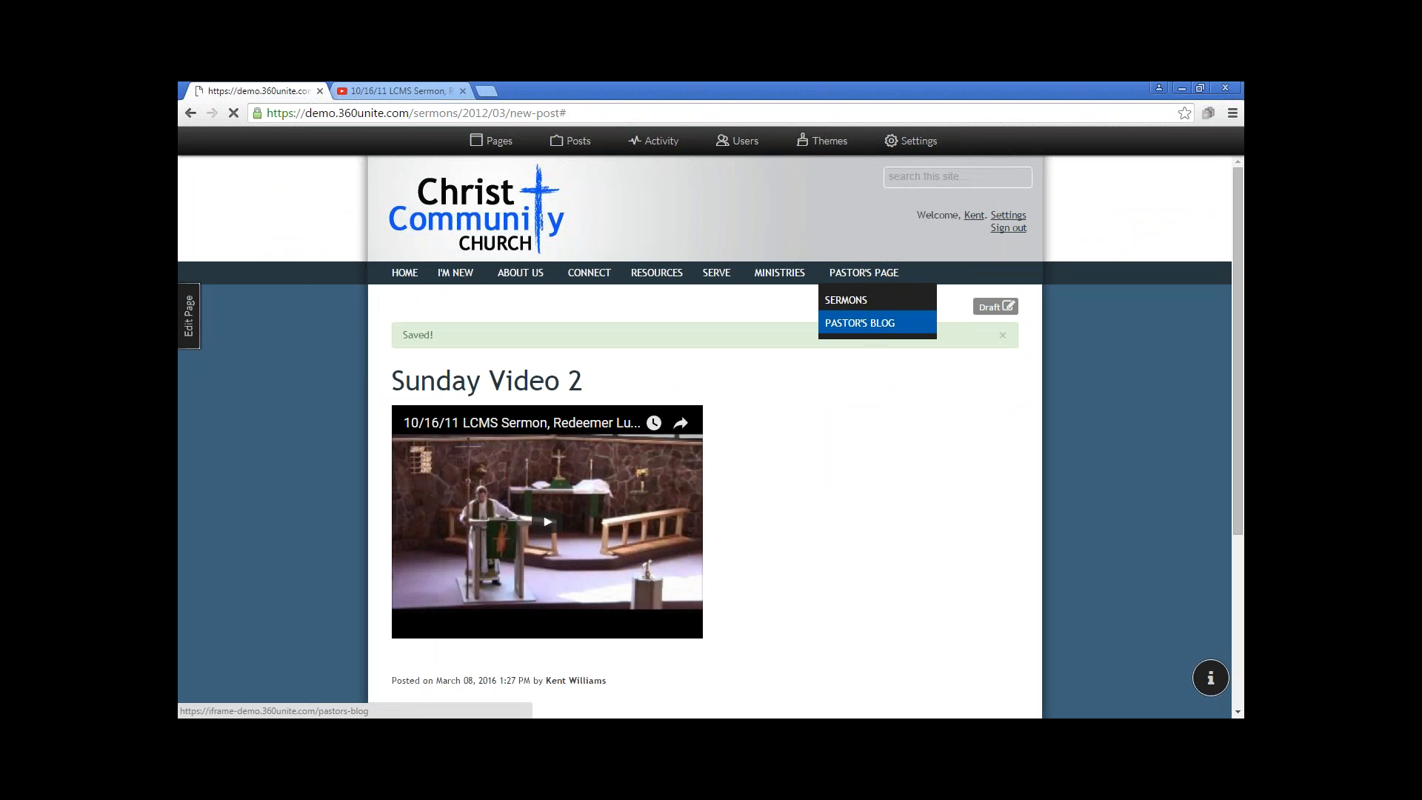
left_click(871, 328)
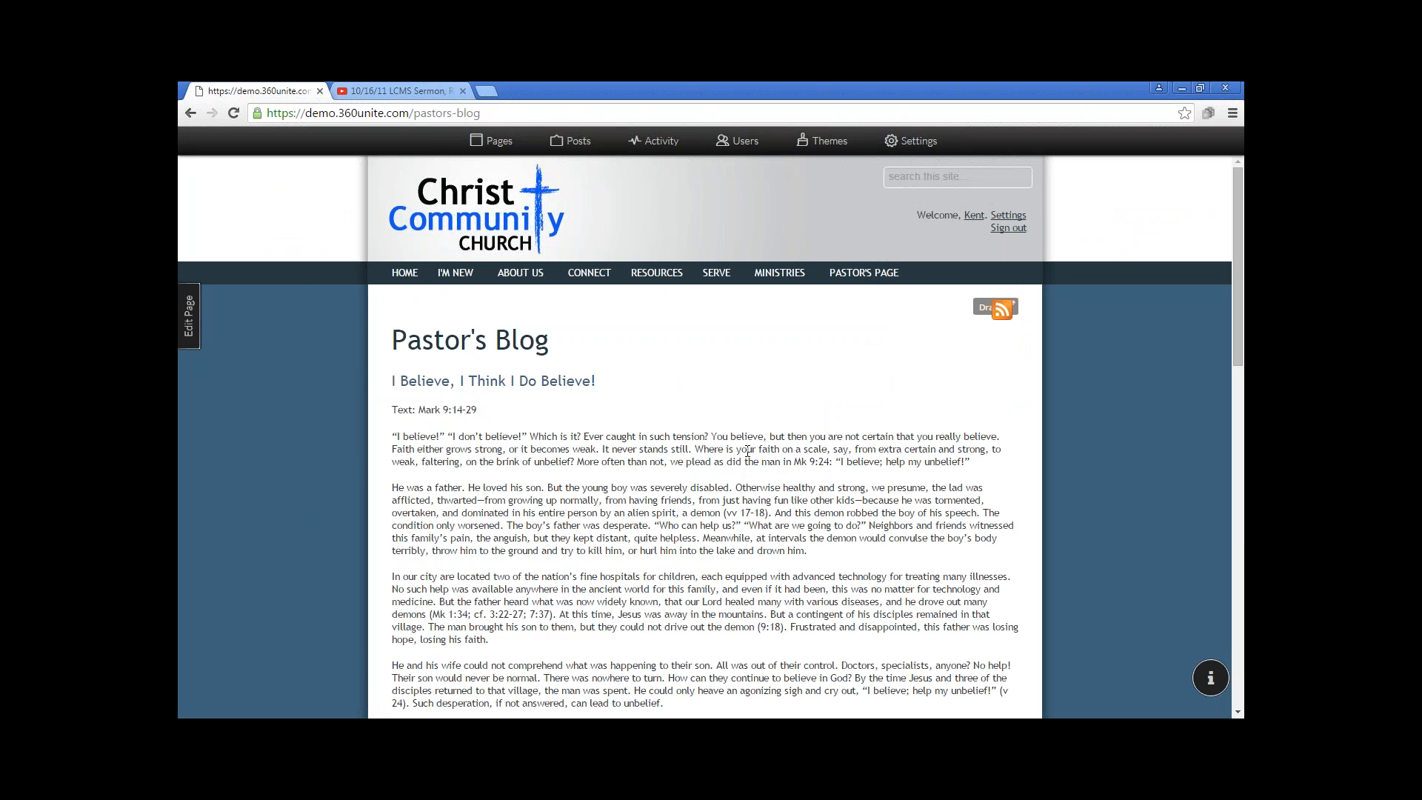
Switch from the browser to the Church360Unite PowerPoint slide show
key("alt+Tab")
key("alt+Tab")
key("alt+Tab")
key("alt+Tab")
key("alt+Tab")
key("alt+Tab")
key("alt+Tab")
key("alt+Tab")
key("alt+Tab")
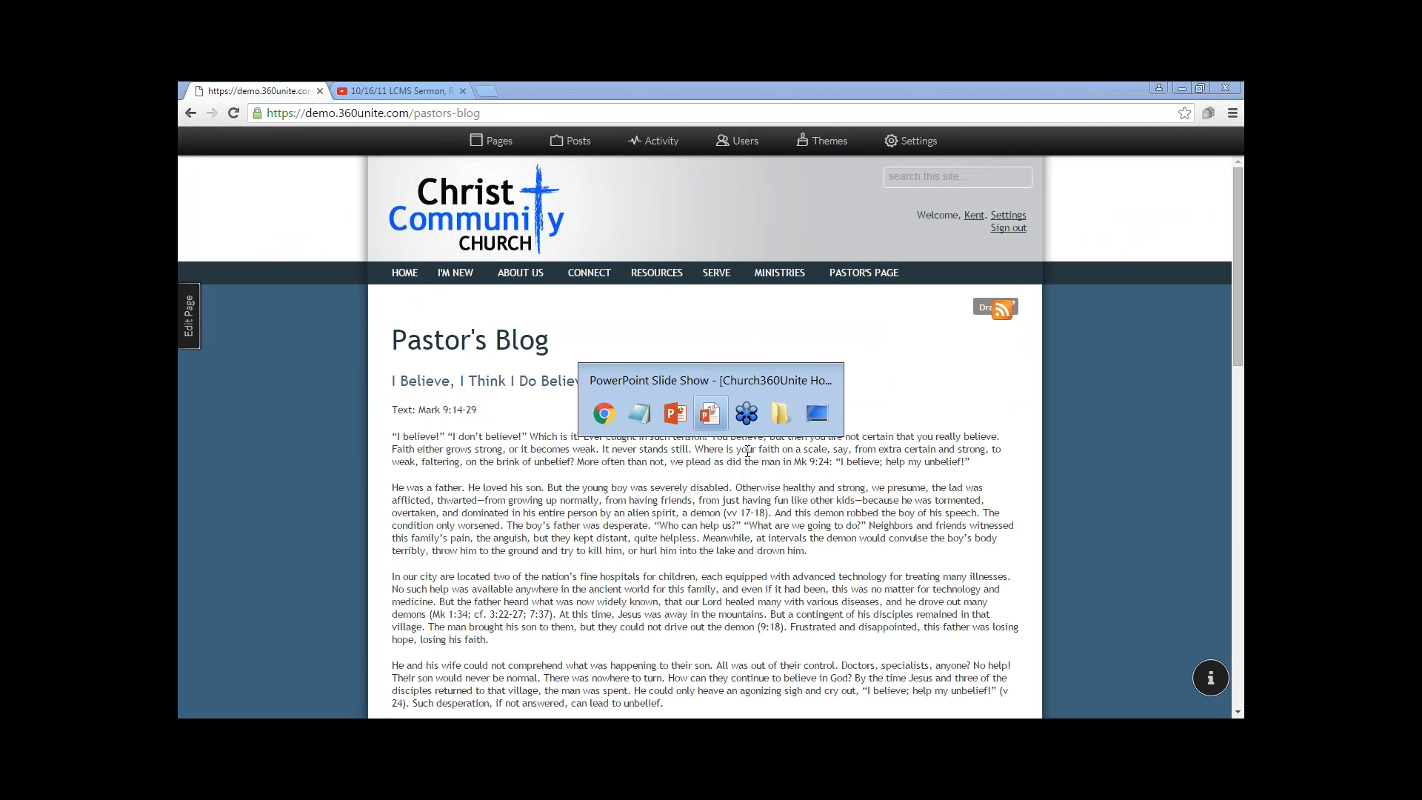
key("alt+Tab")
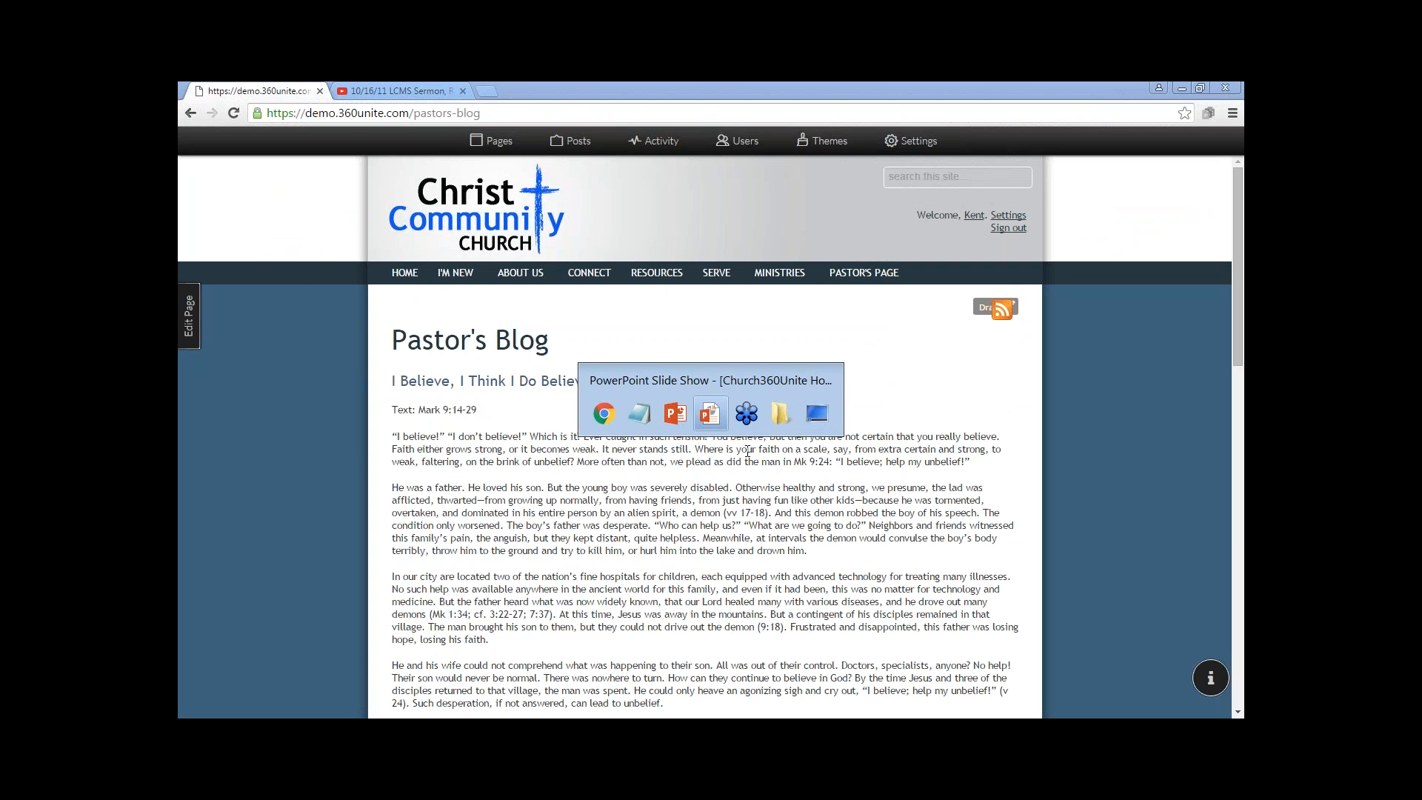